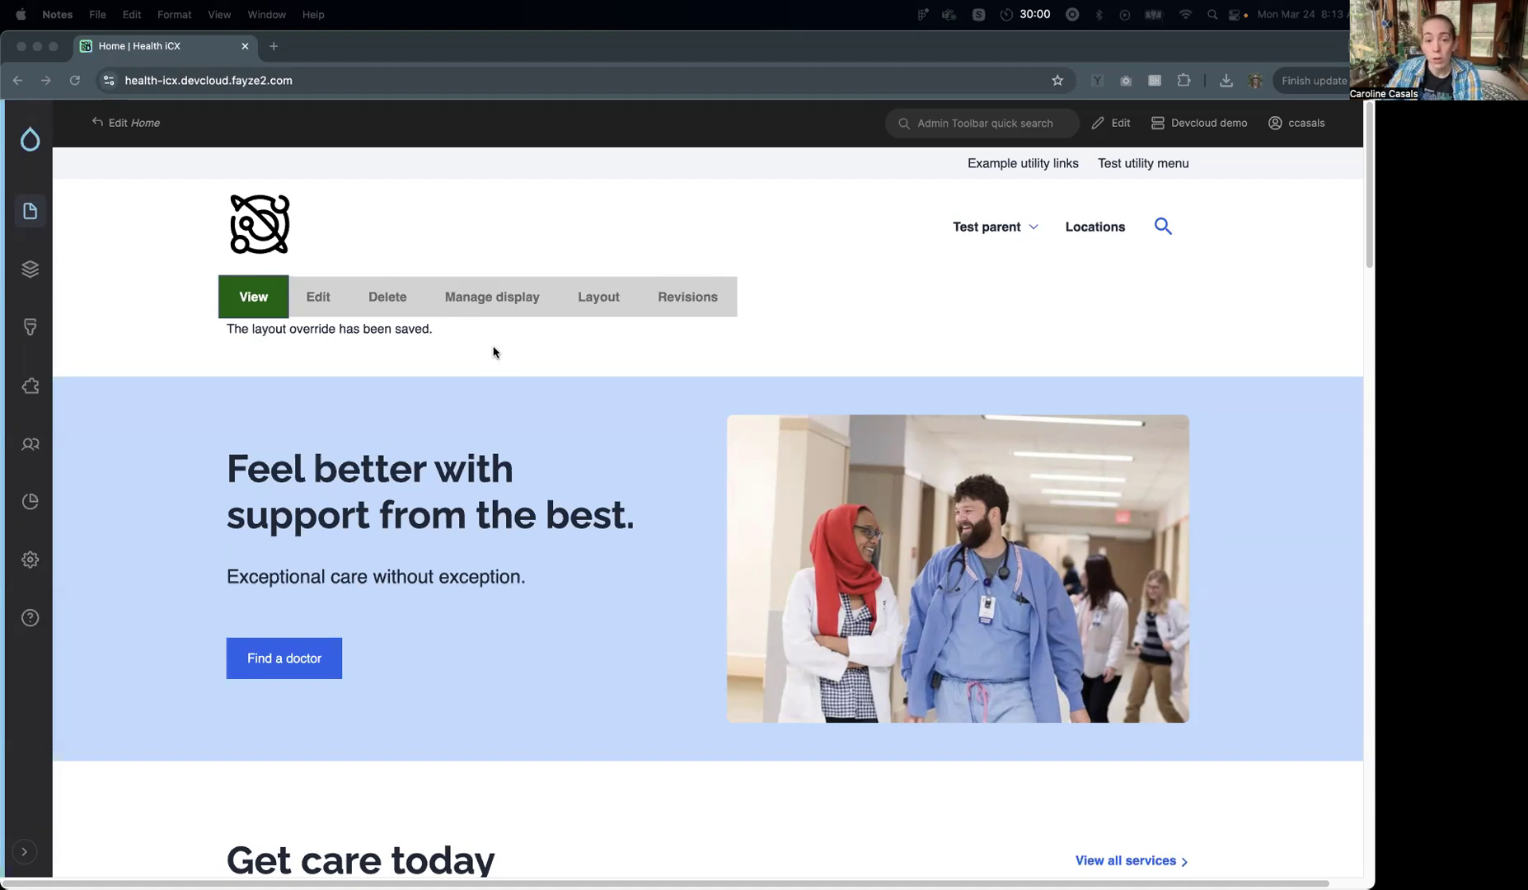
# - Look over the homepage sections and the site's content types, including the management options for Service and Landing Page
pyautogui.scroll(-5, 488, 391)
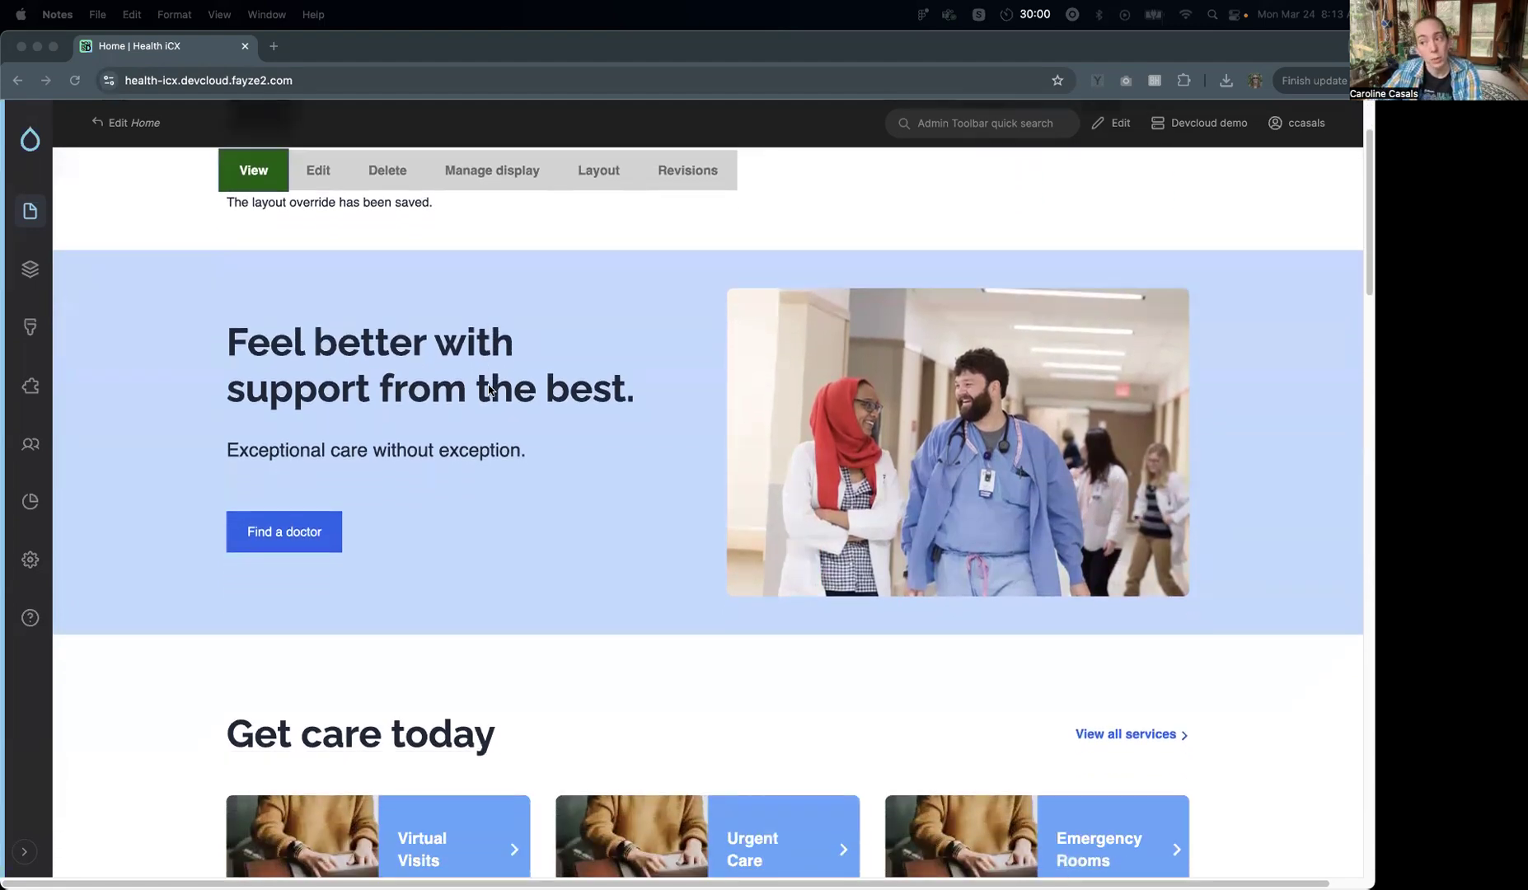
pyautogui.scroll(-10, 488, 390)
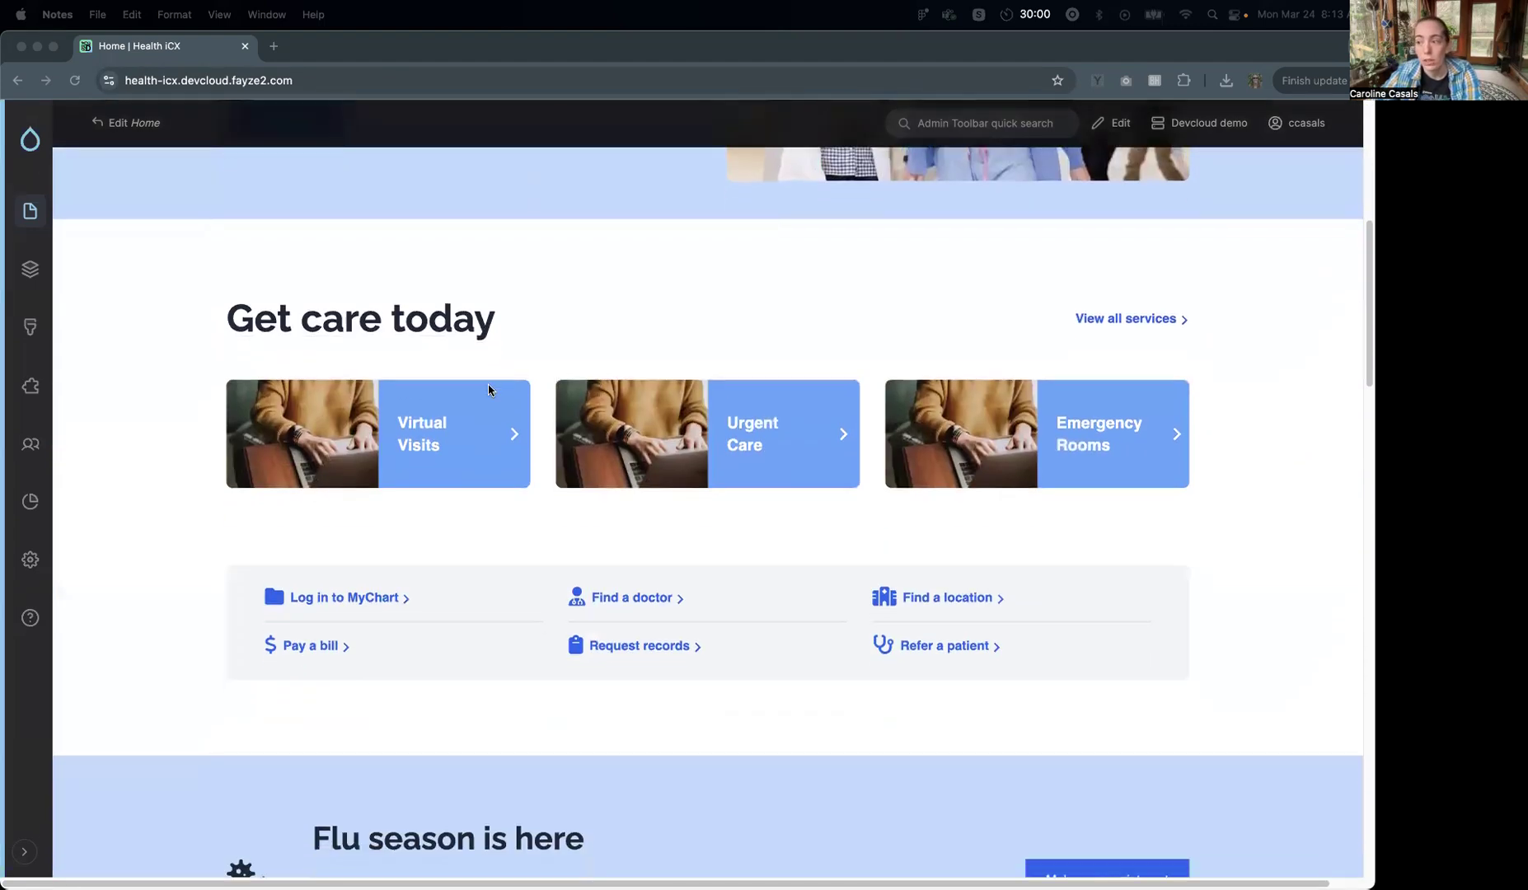
pyautogui.scroll(-5, 488, 390)
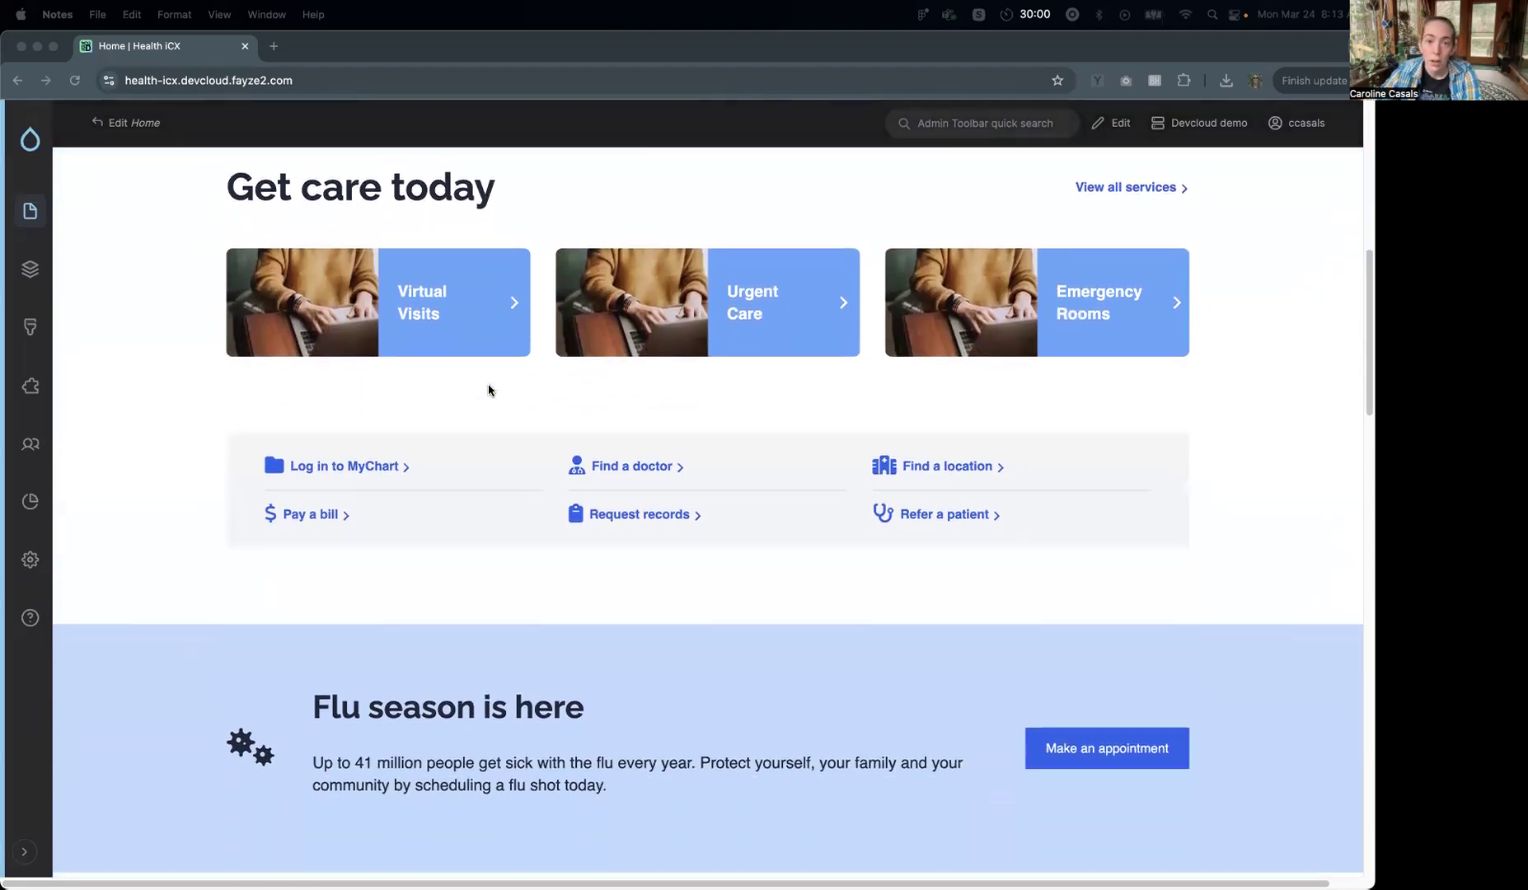
pyautogui.scroll(-5, 488, 391)
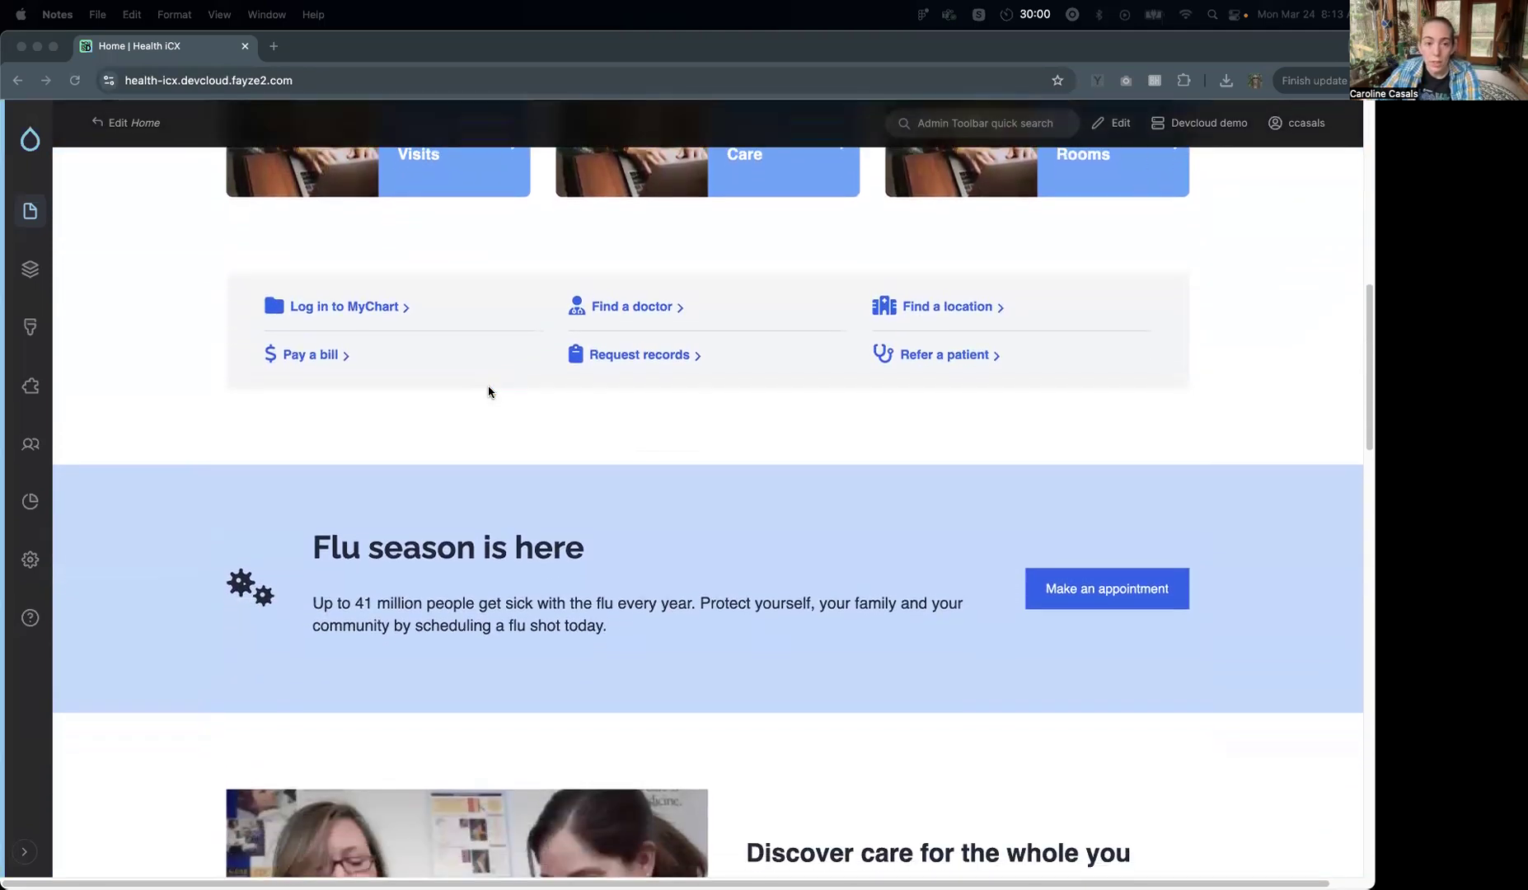
pyautogui.click(71, 279)
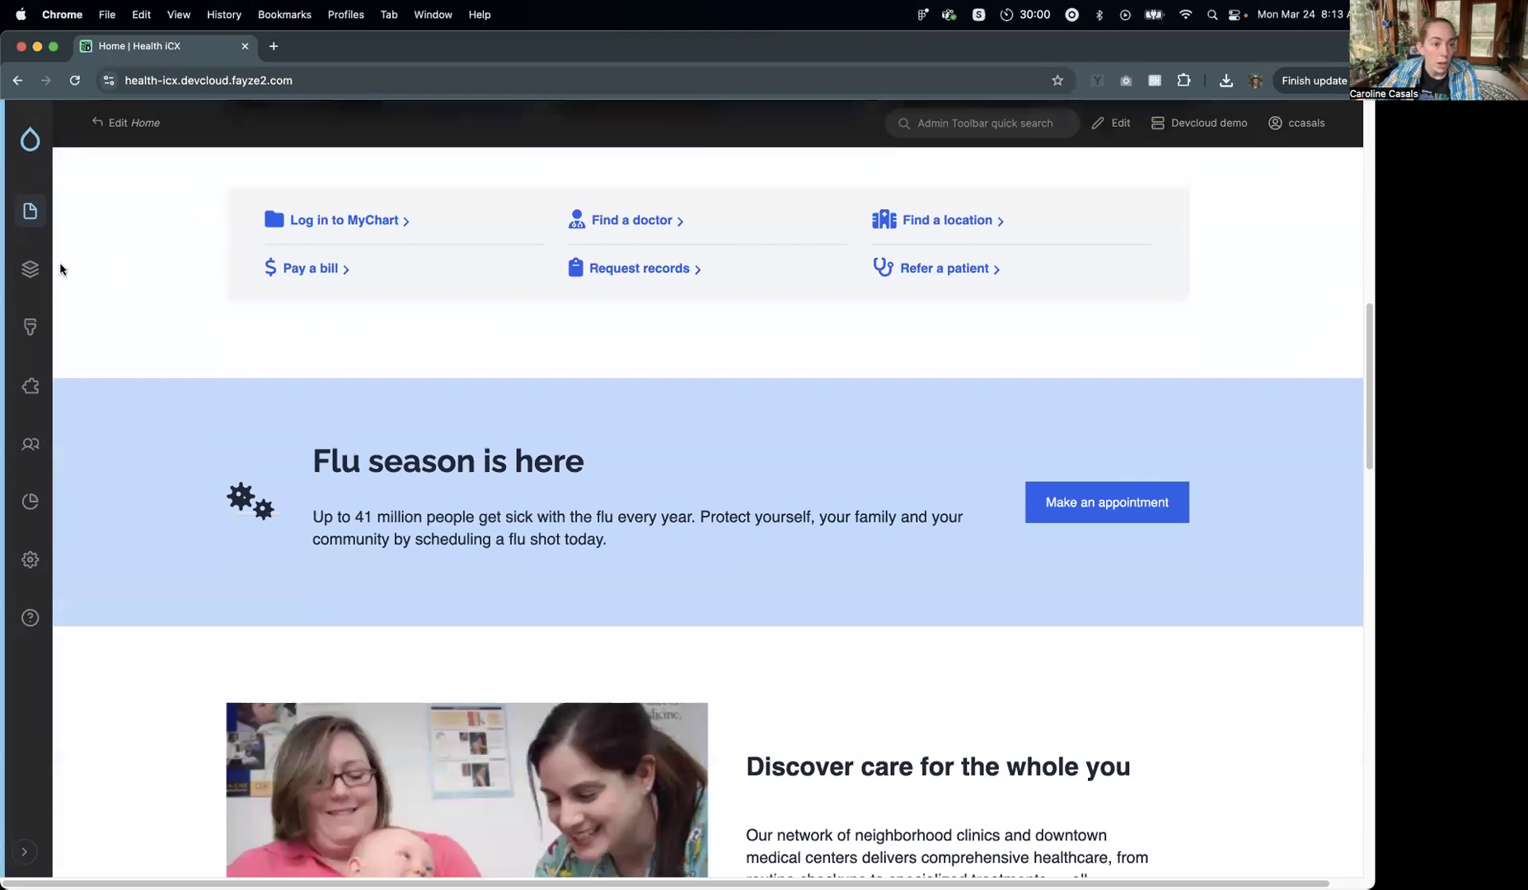
pyautogui.moveTo(31, 271)
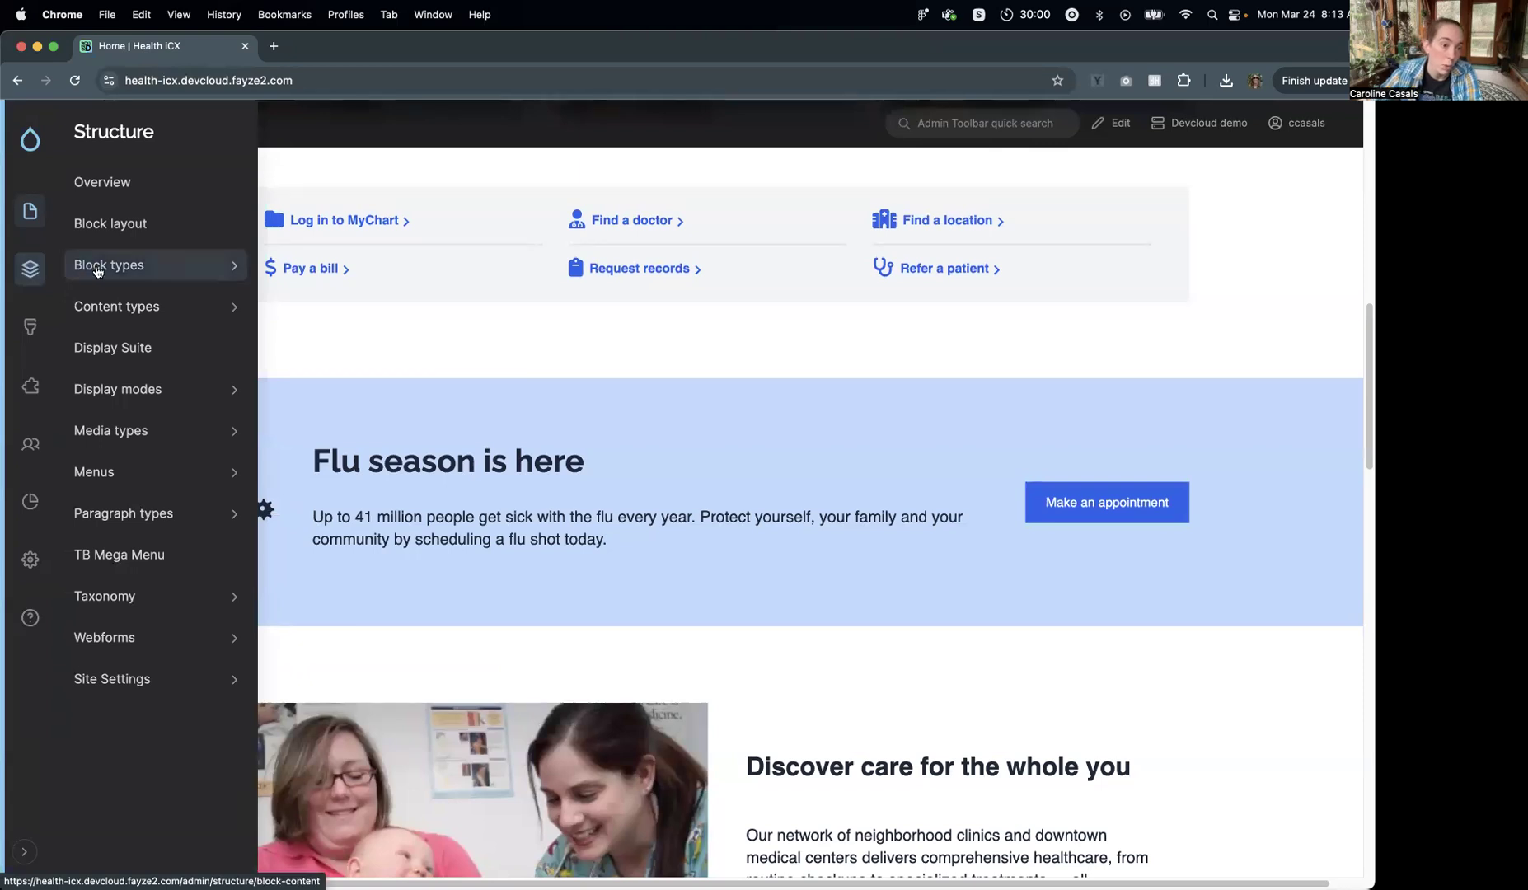
pyautogui.moveTo(107, 306)
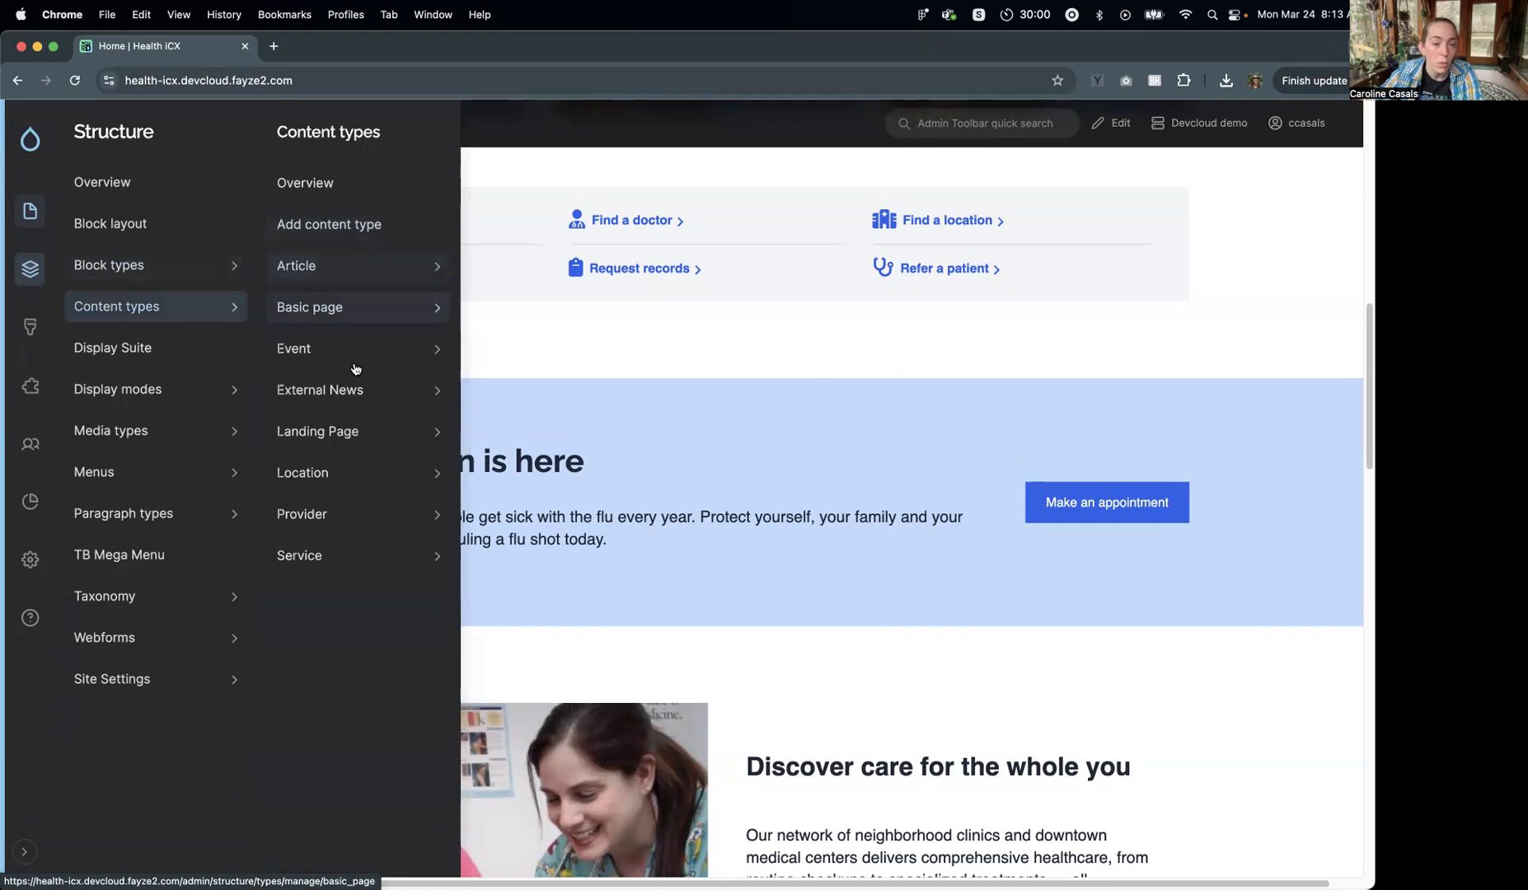
pyautogui.moveTo(330, 552)
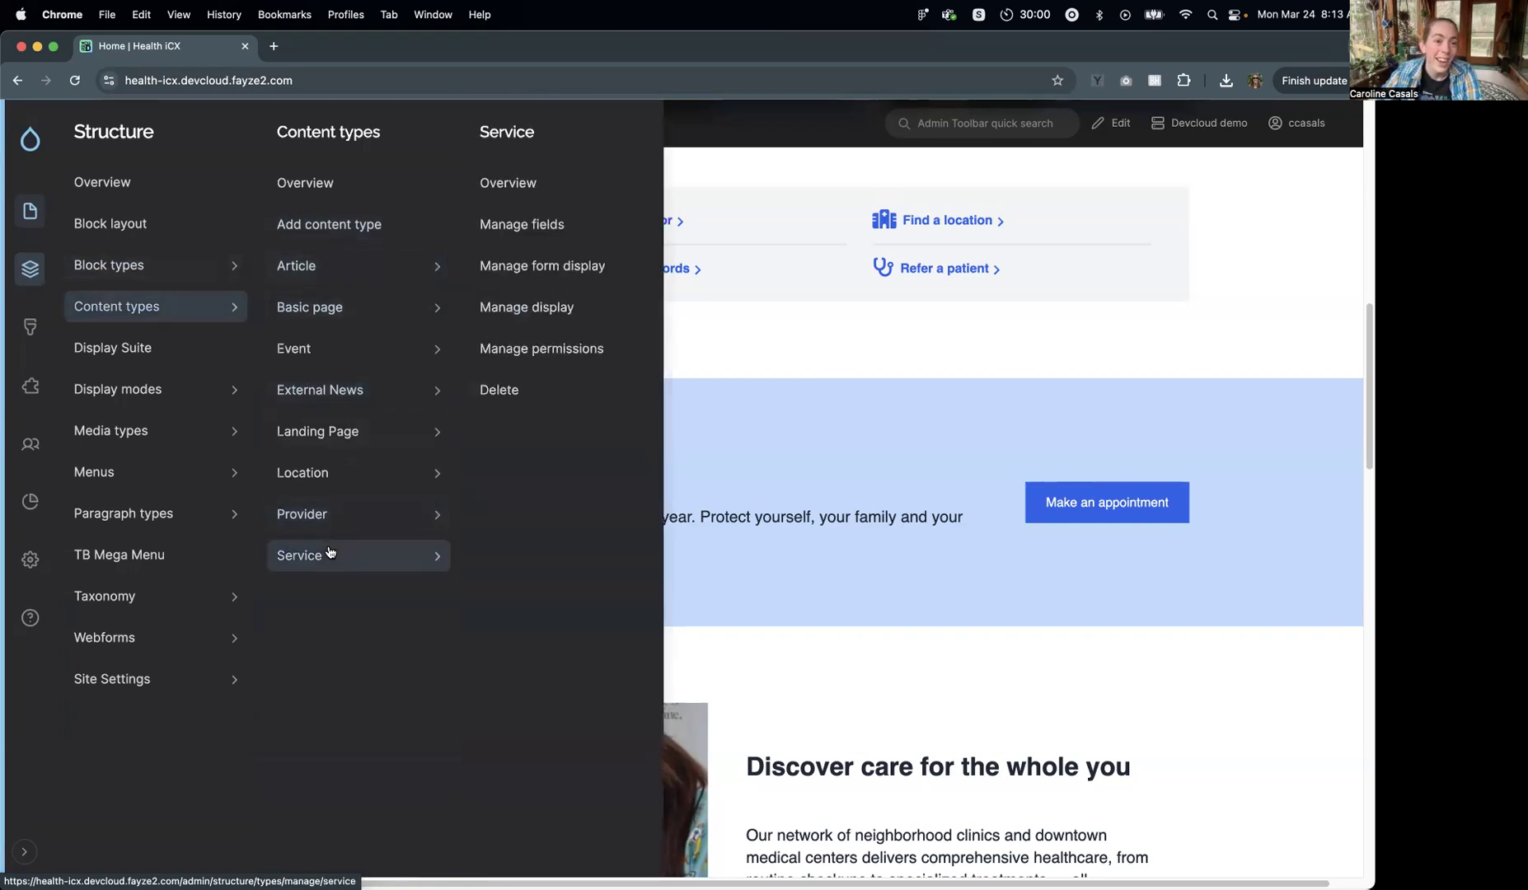
pyautogui.moveTo(330, 442)
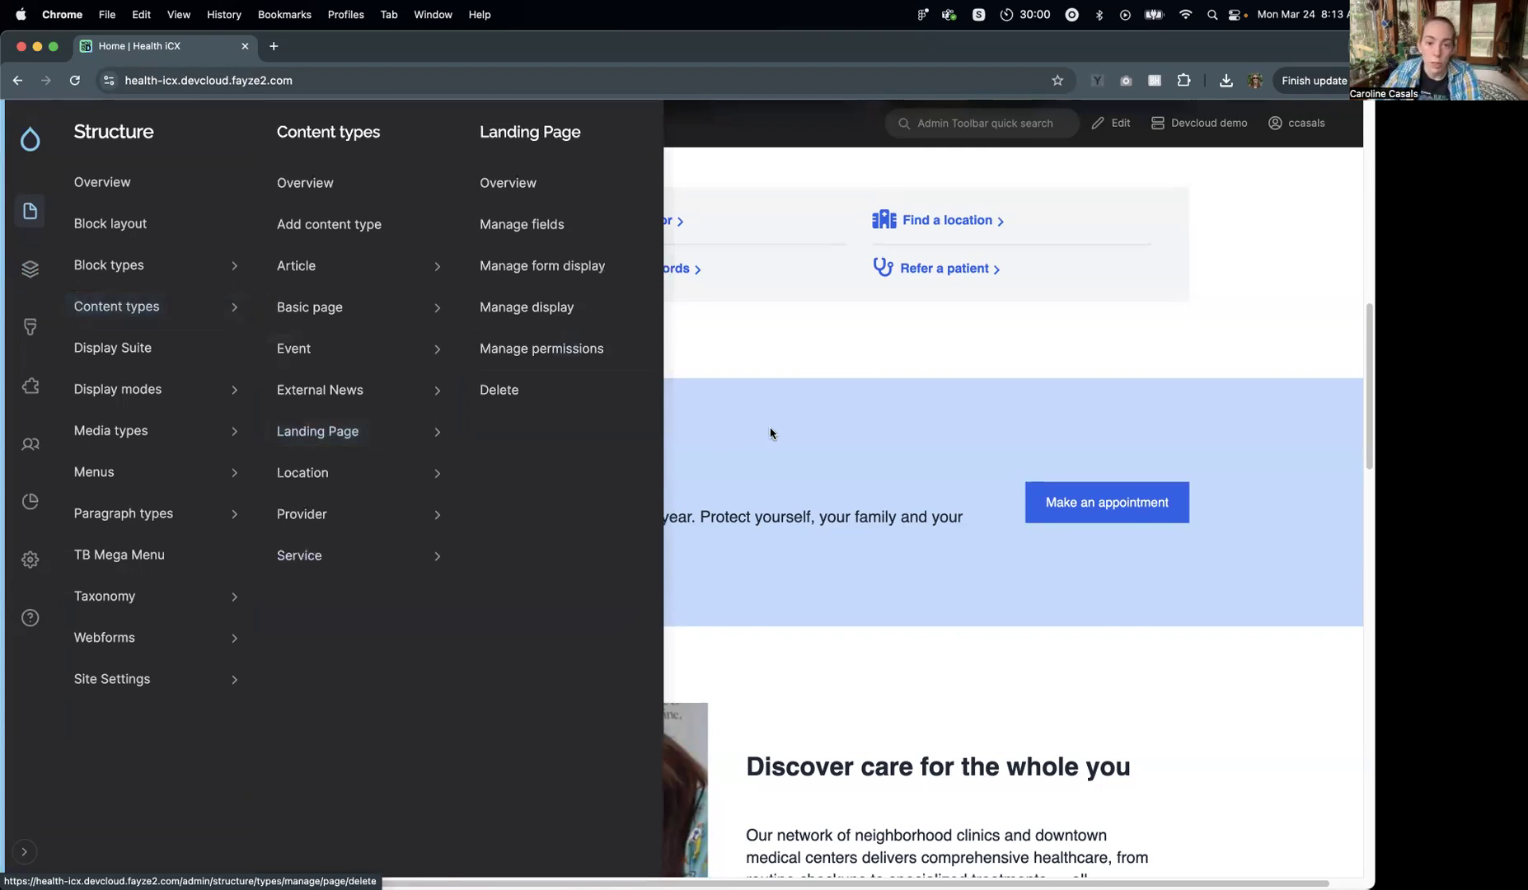
# - Open the Home page's layout for editing and move the quick links block above the "Get care today" block
pyautogui.scroll(10, 769, 432)
pyautogui.scroll(3, 769, 433)
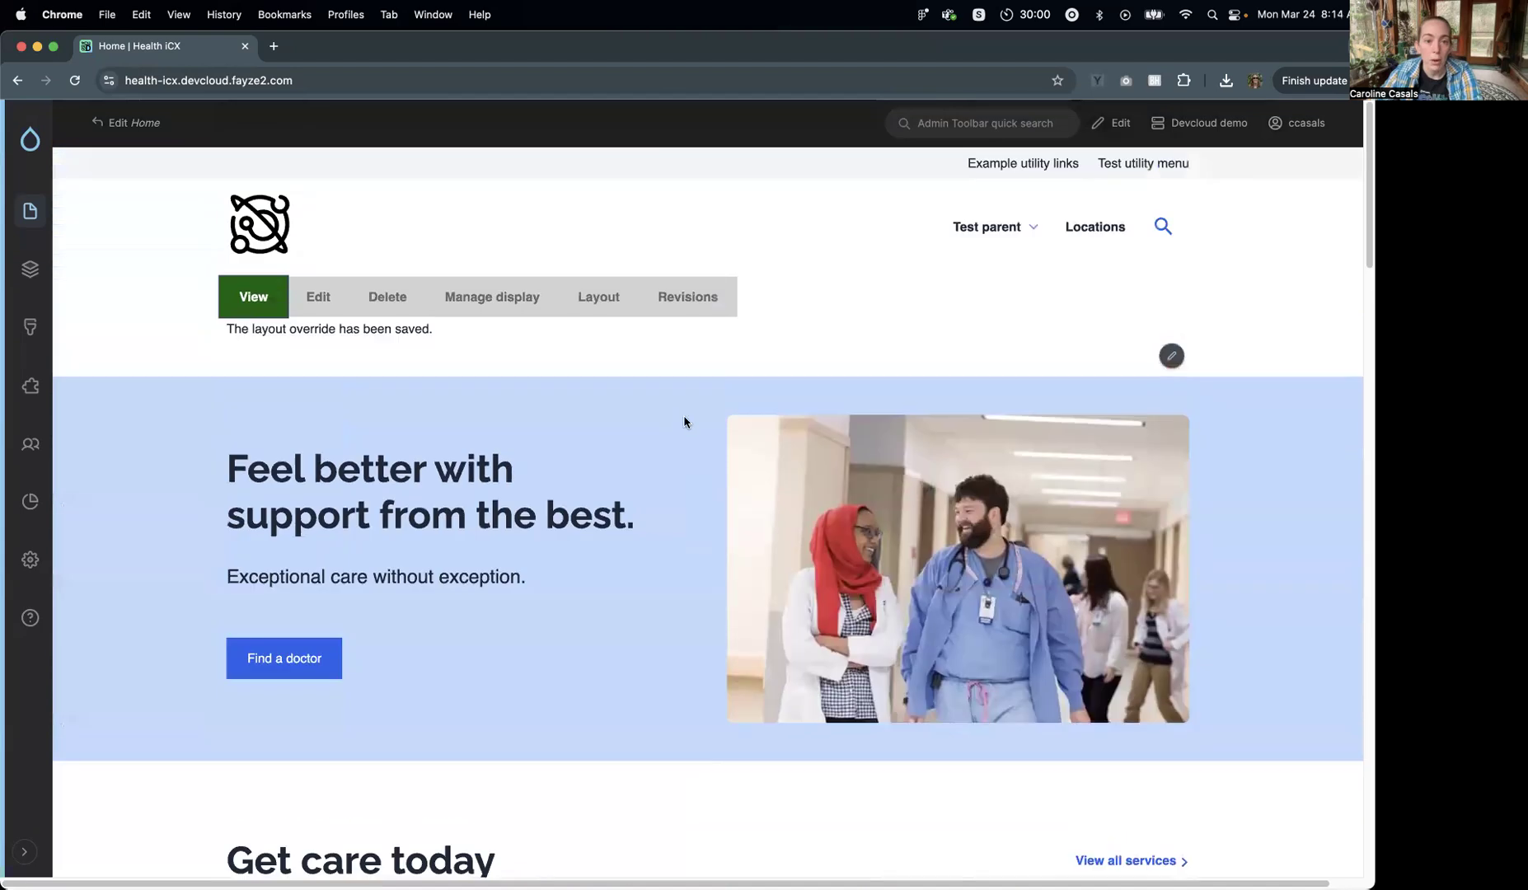
pyautogui.click(598, 299)
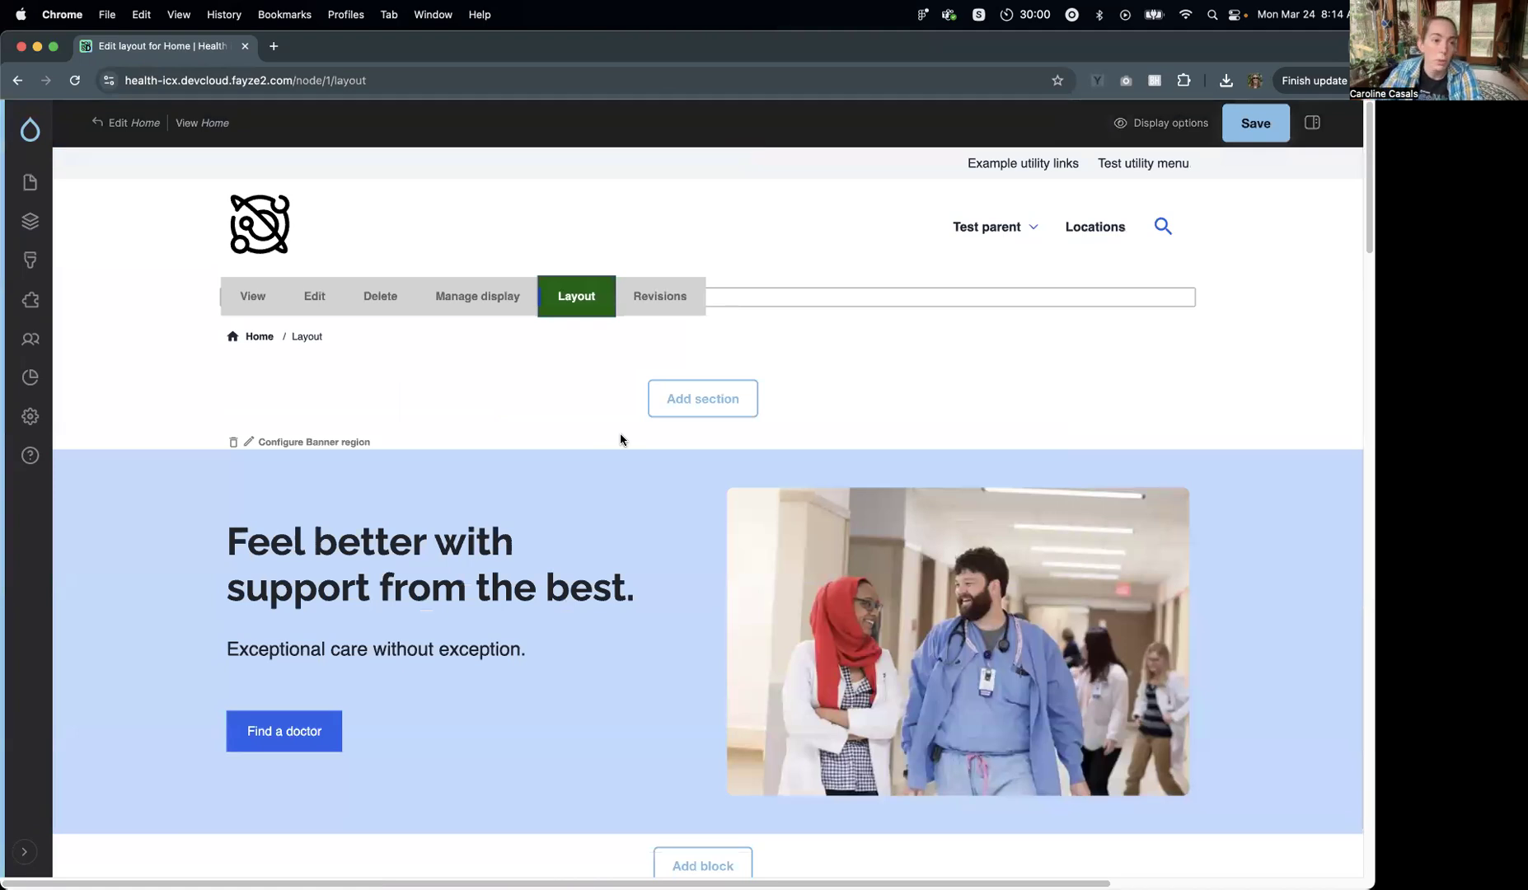
pyautogui.scroll(-5, 501, 669)
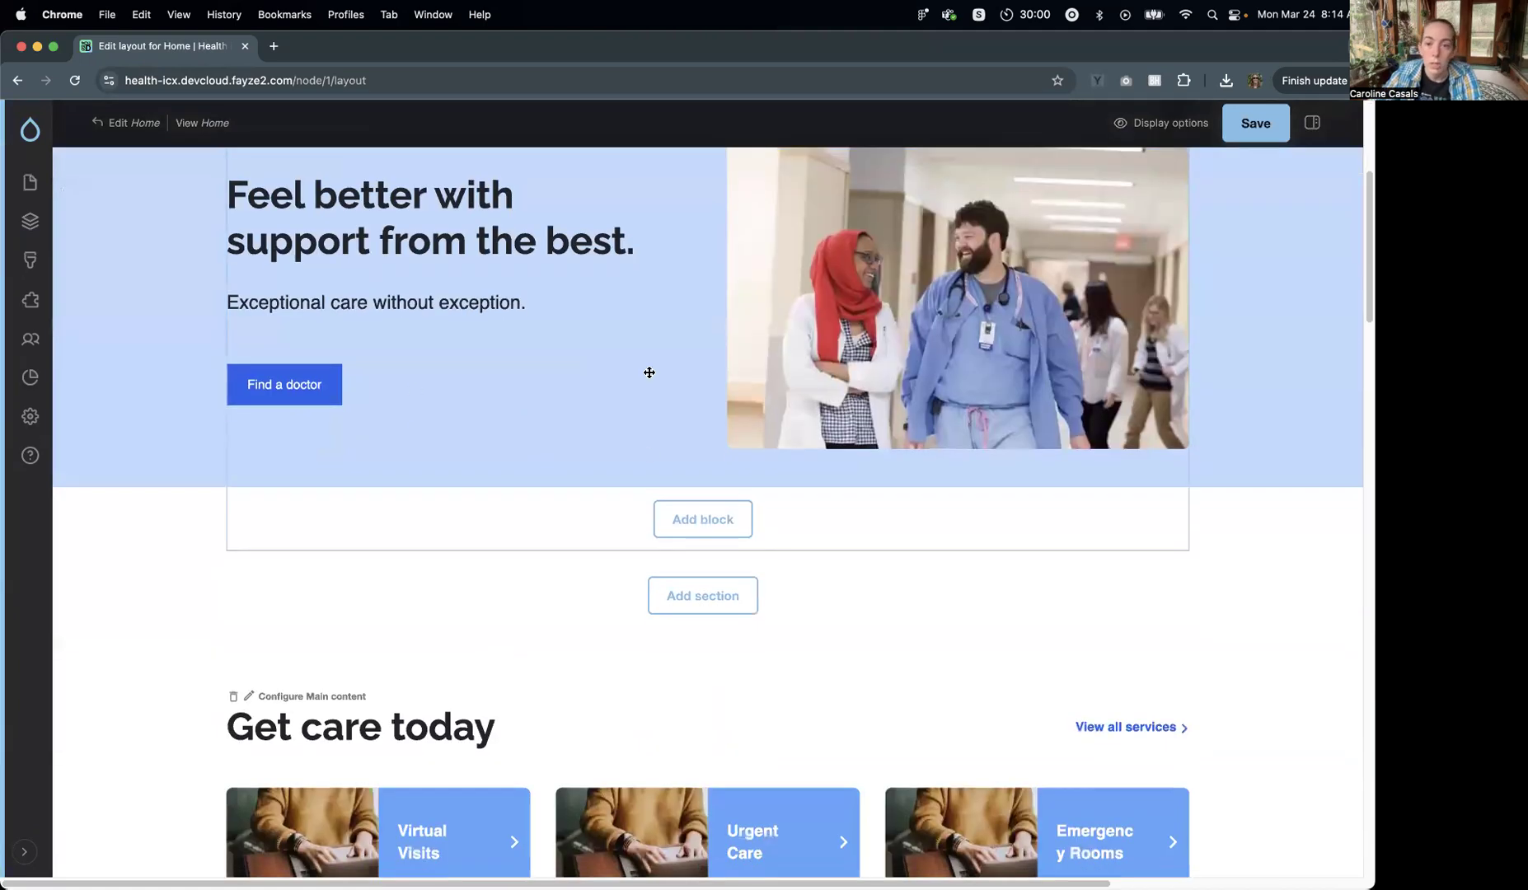
pyautogui.scroll(-4, 549, 601)
pyautogui.scroll(-3, 550, 605)
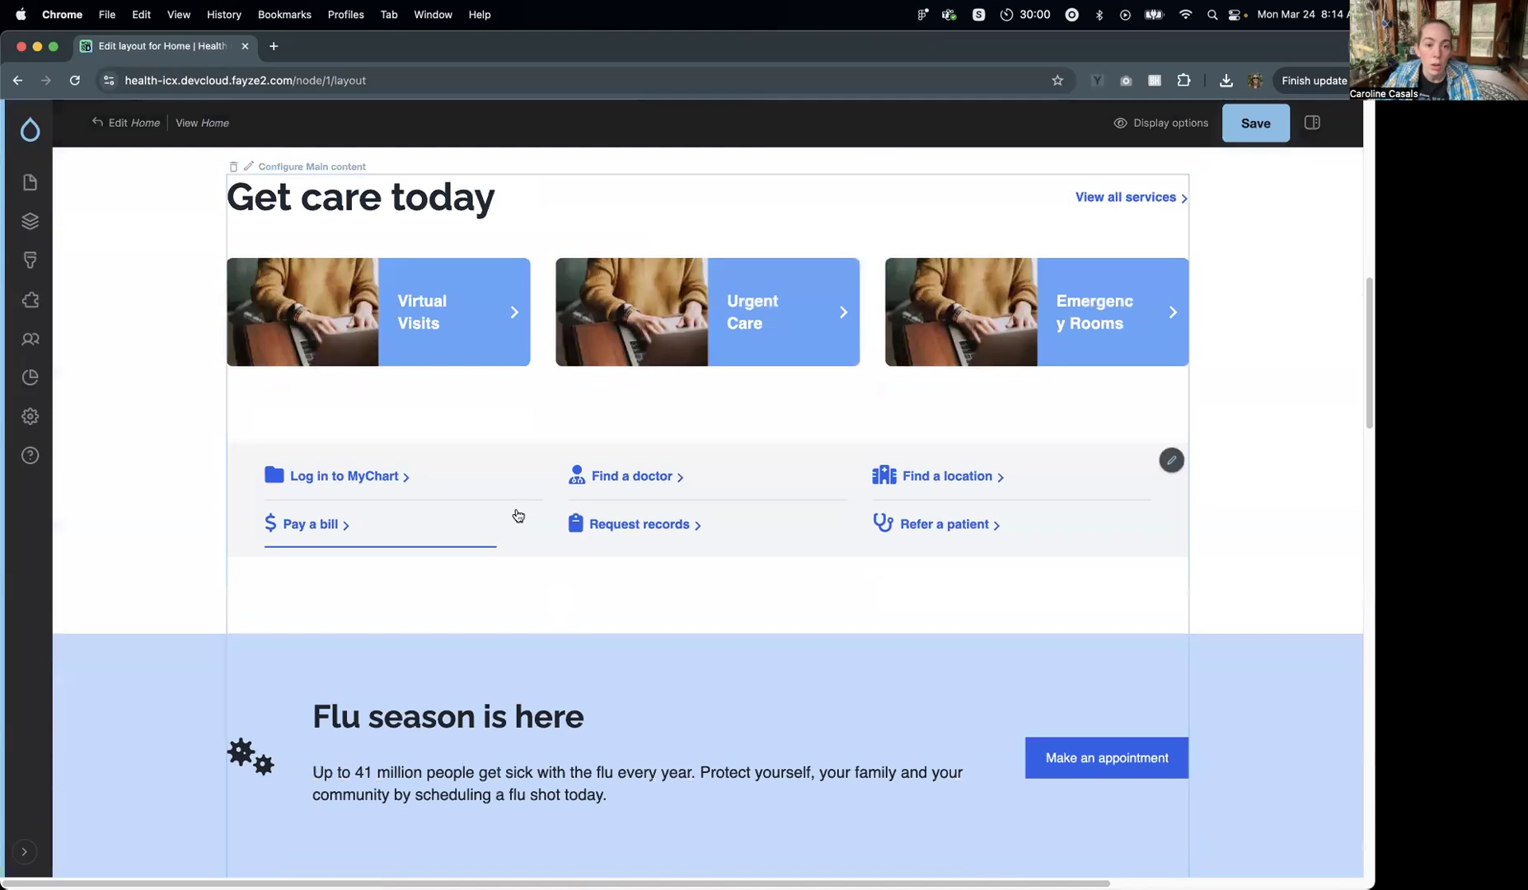
pyautogui.moveTo(515, 501); pyautogui.dragTo(523, 409)
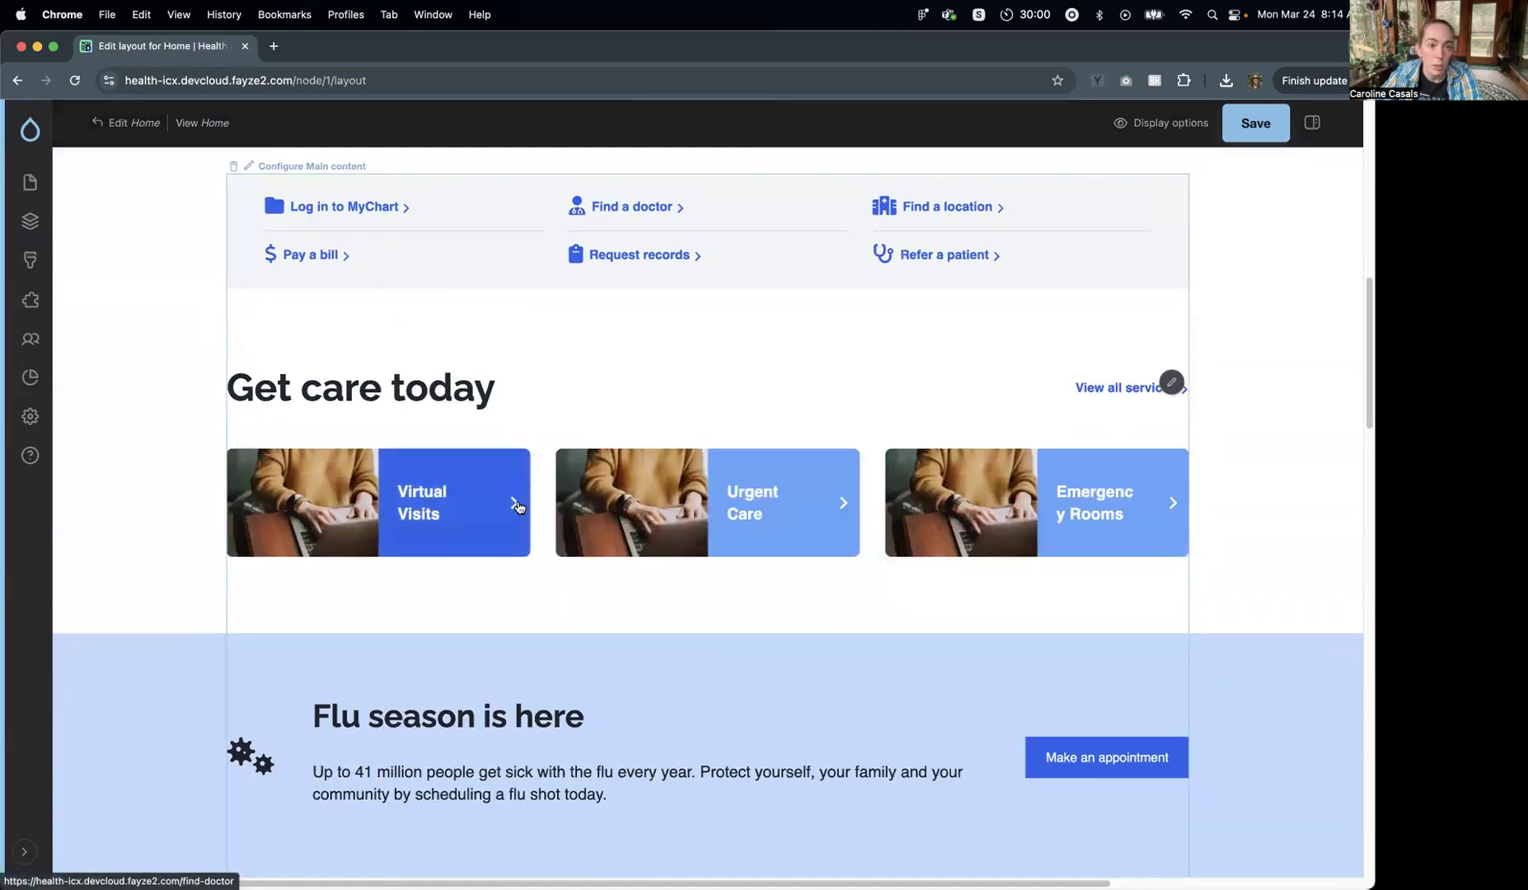
# - Set the background color of the "Cancer screening works for you" banner to Dark and update the block
pyautogui.scroll(-8, 516, 507)
pyautogui.scroll(-16, 517, 512)
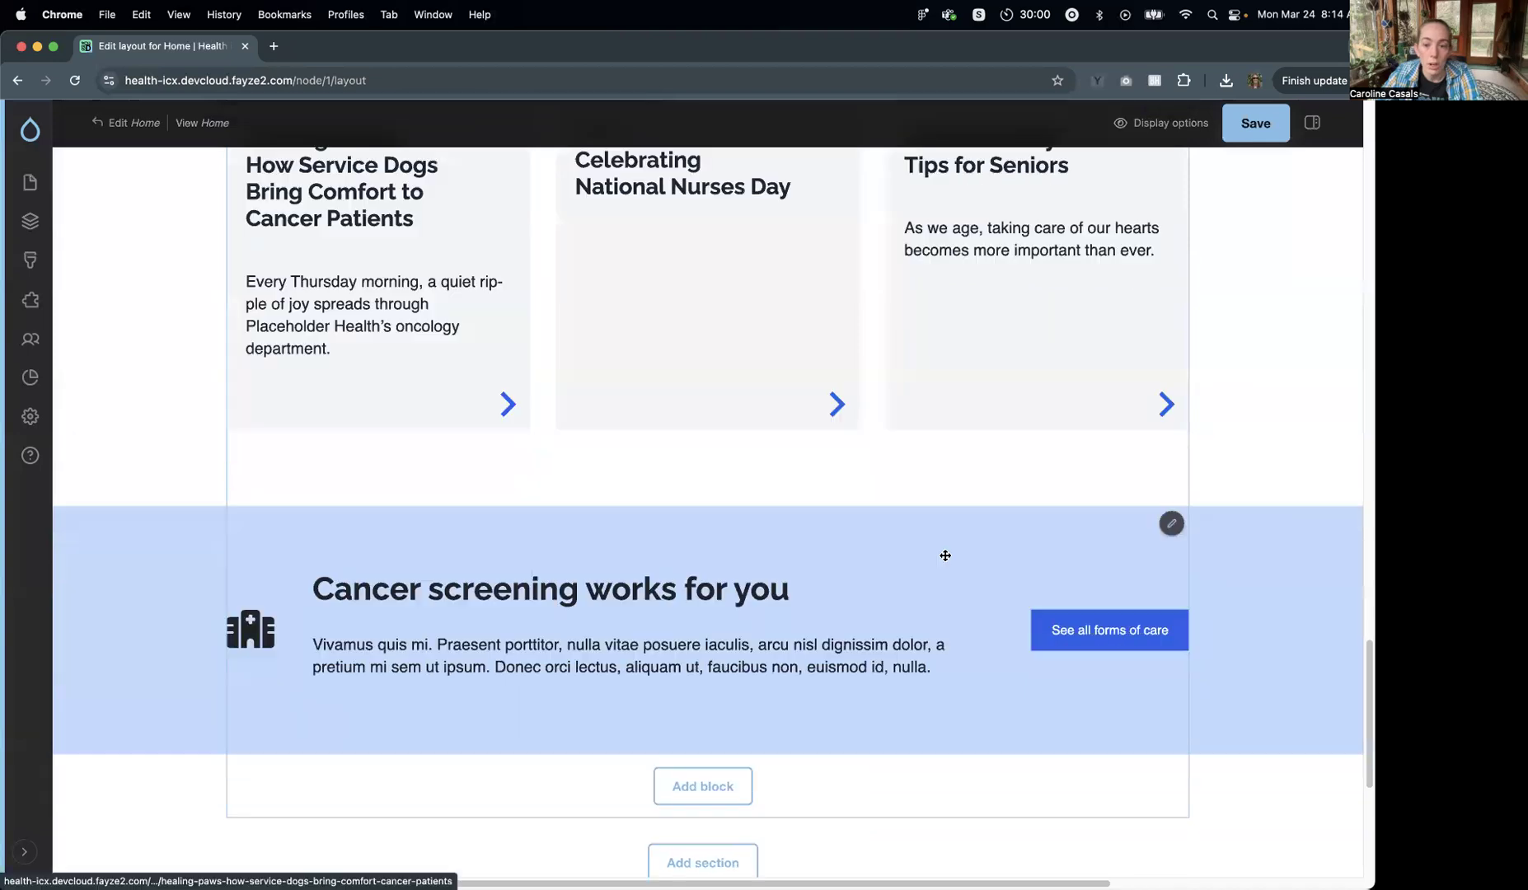
pyautogui.click(1171, 476)
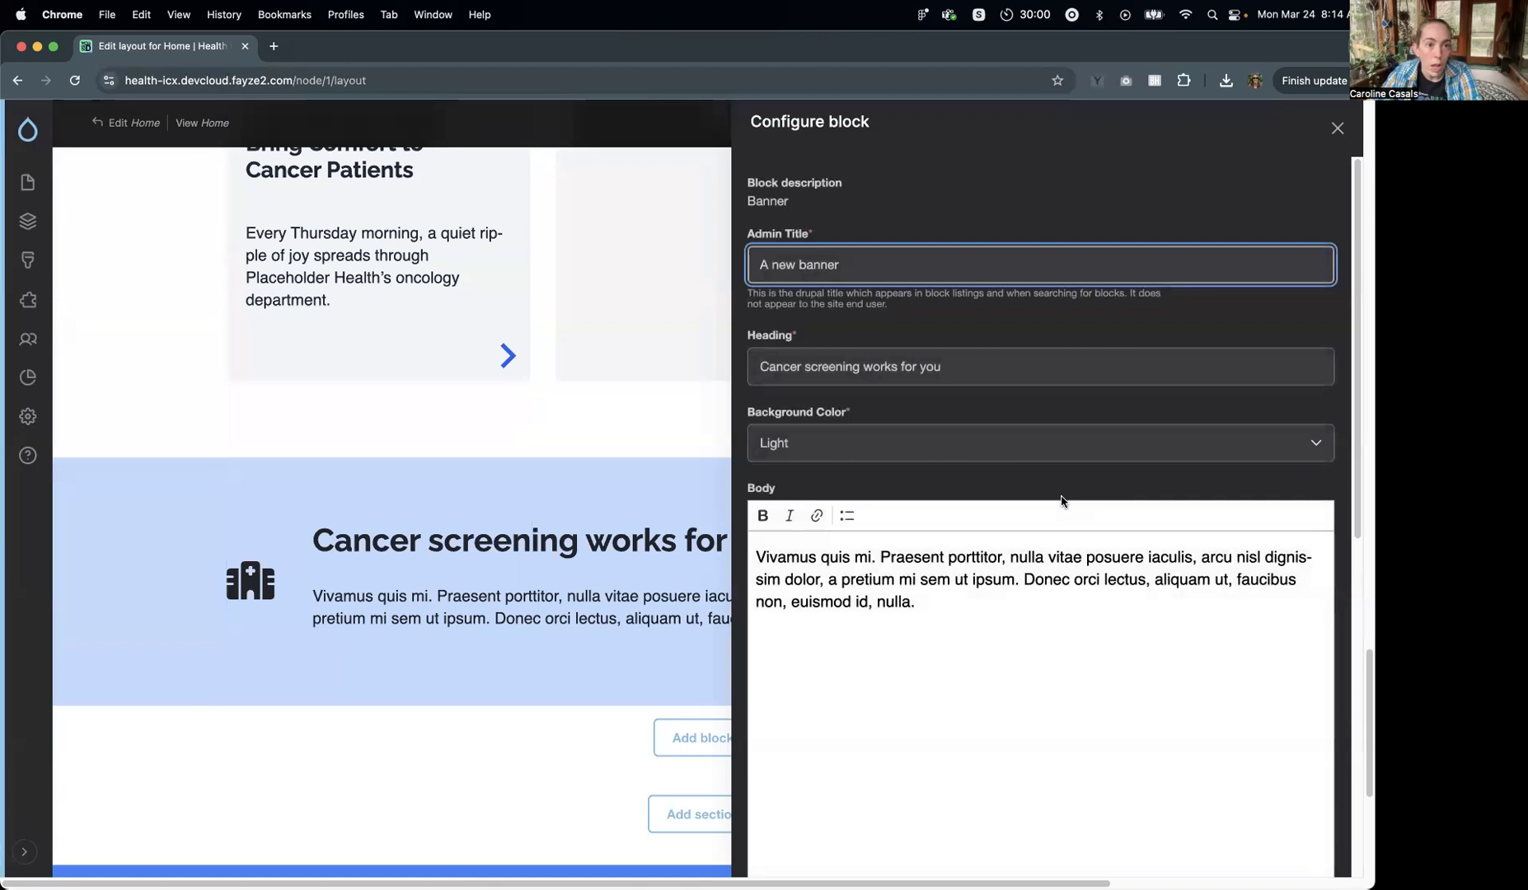
pyautogui.click(932, 445)
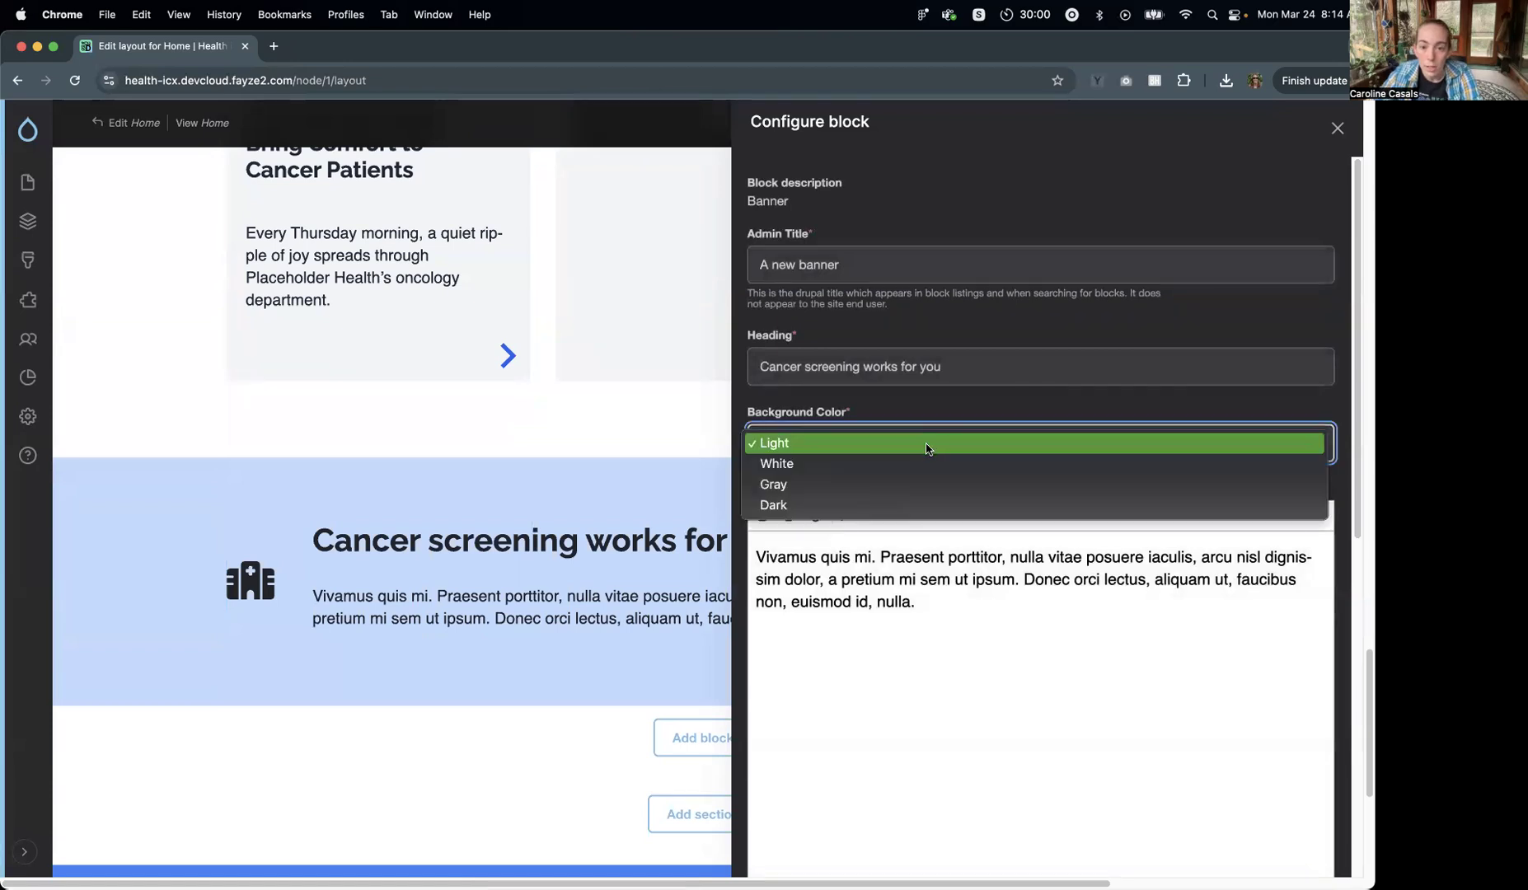
pyautogui.click(895, 504)
pyautogui.scroll(-10, 917, 549)
pyautogui.click(796, 848)
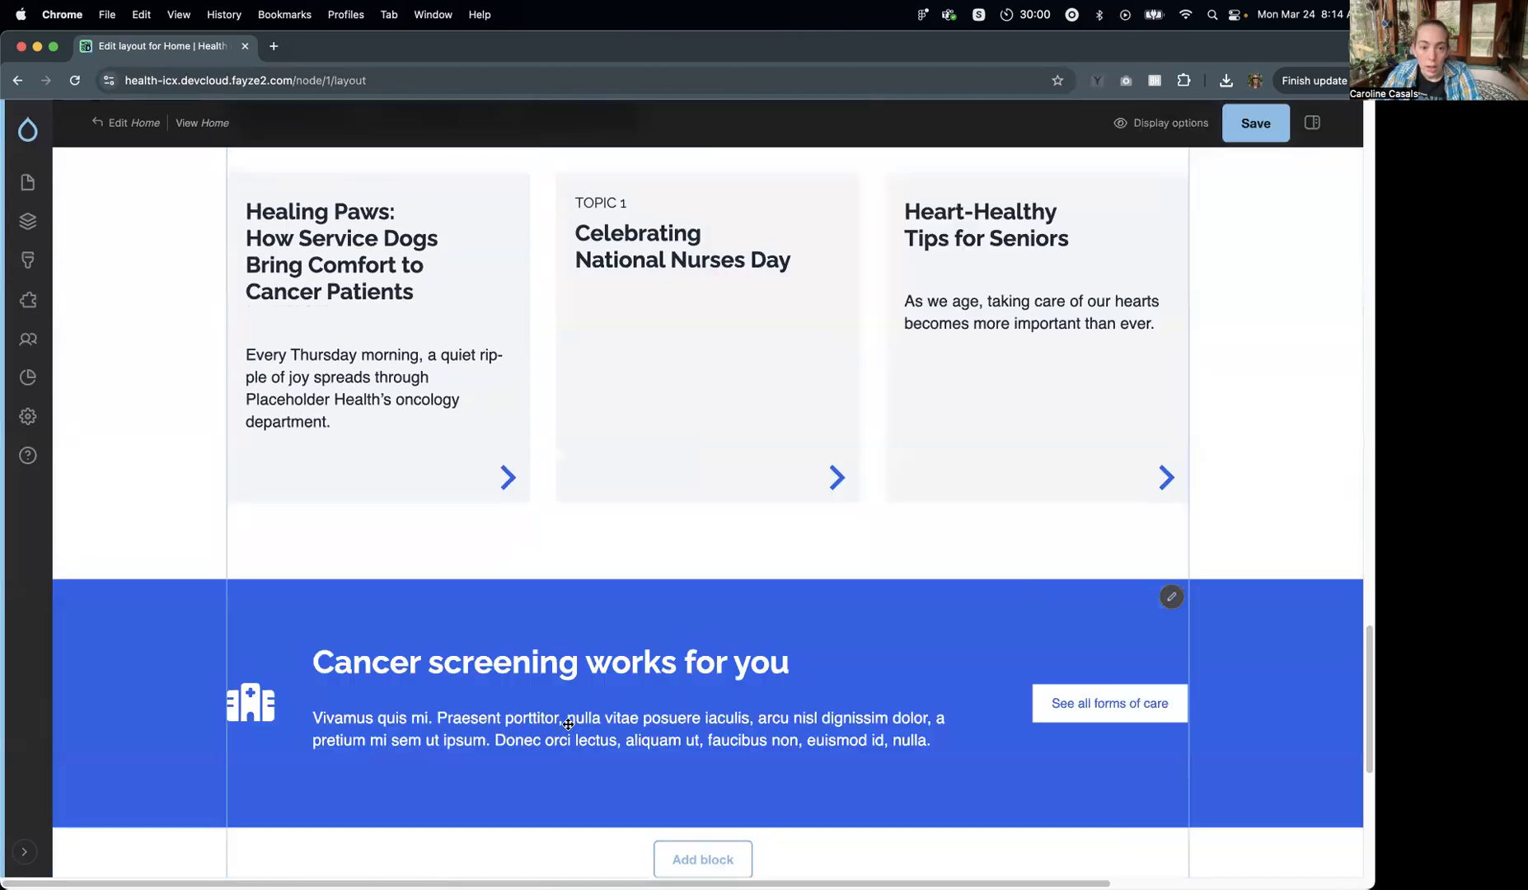
# - Open the settings of the Article content type for review
pyautogui.scroll(10, 373, 689)
pyautogui.scroll(15, 373, 689)
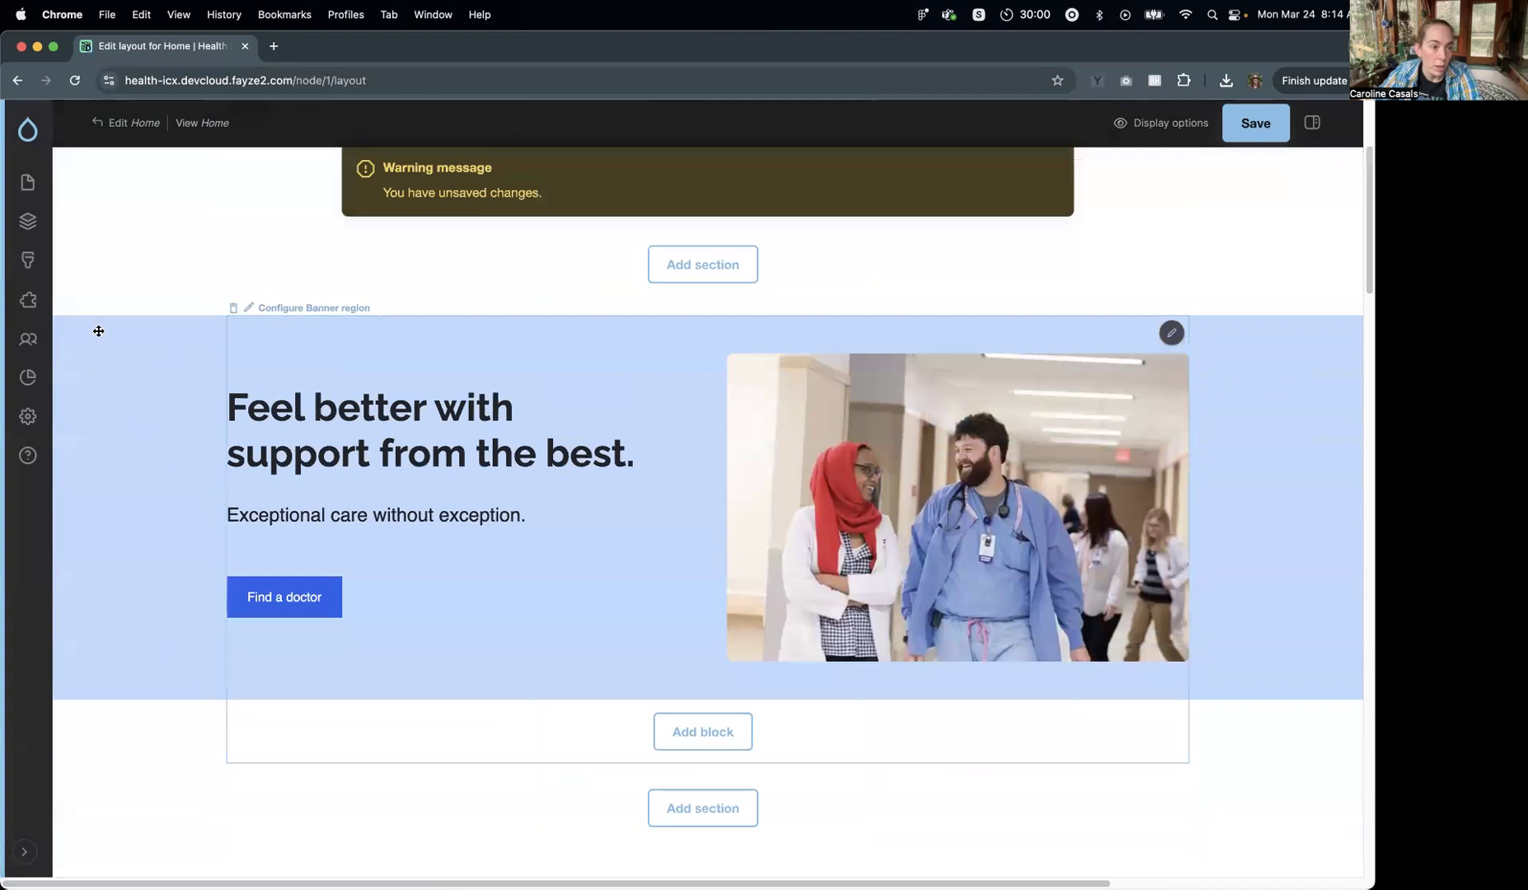
pyautogui.moveTo(27, 221)
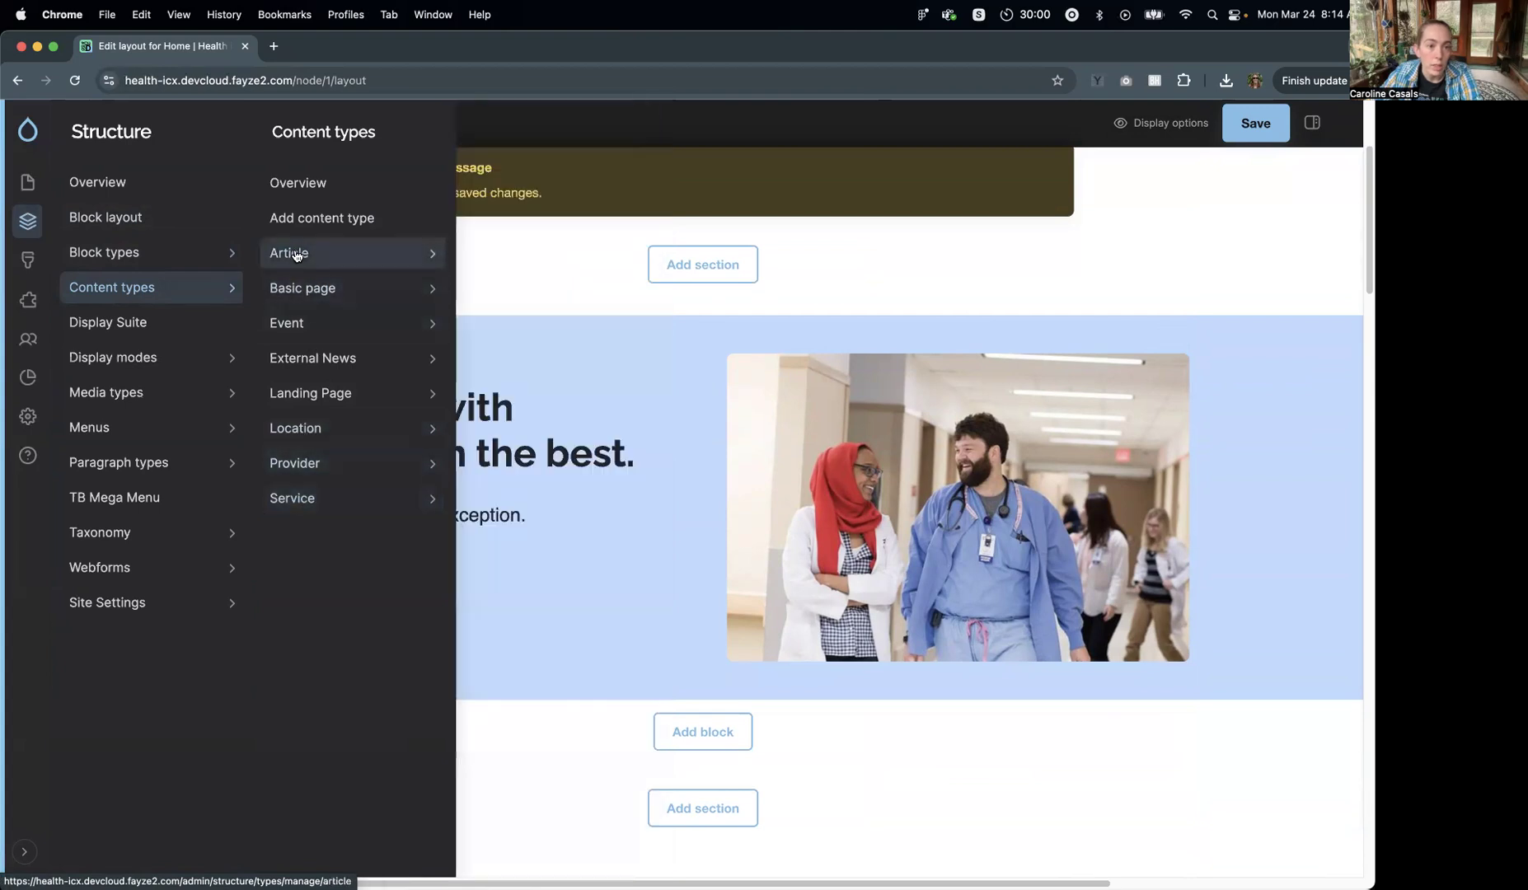
pyautogui.click(301, 251)
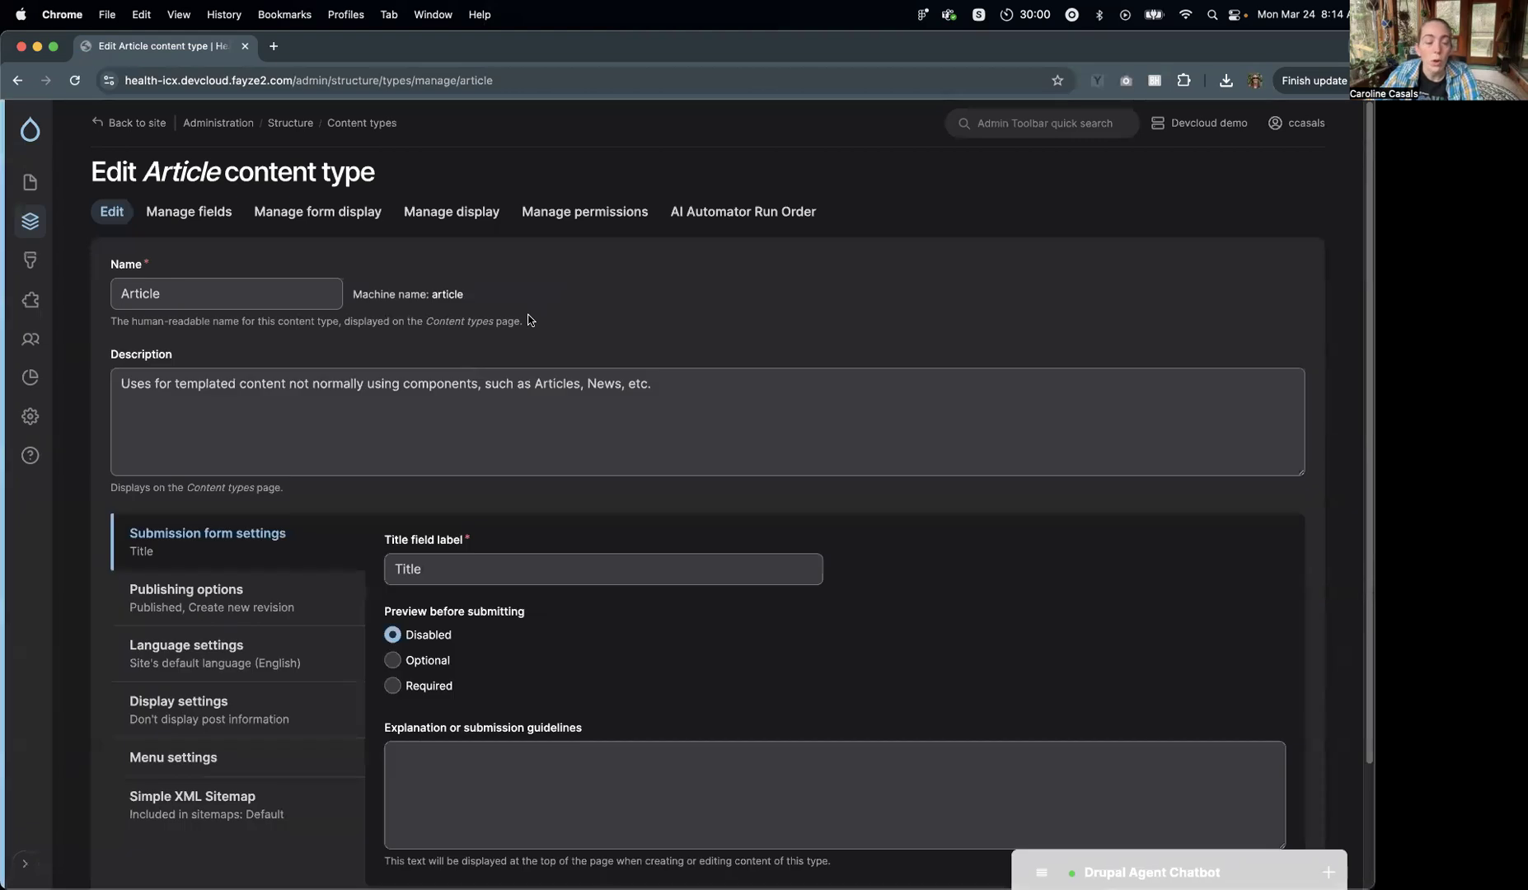
# - Start a new Article and look over its title, type, introduction, image and body fields
pyautogui.moveTo(29, 182)
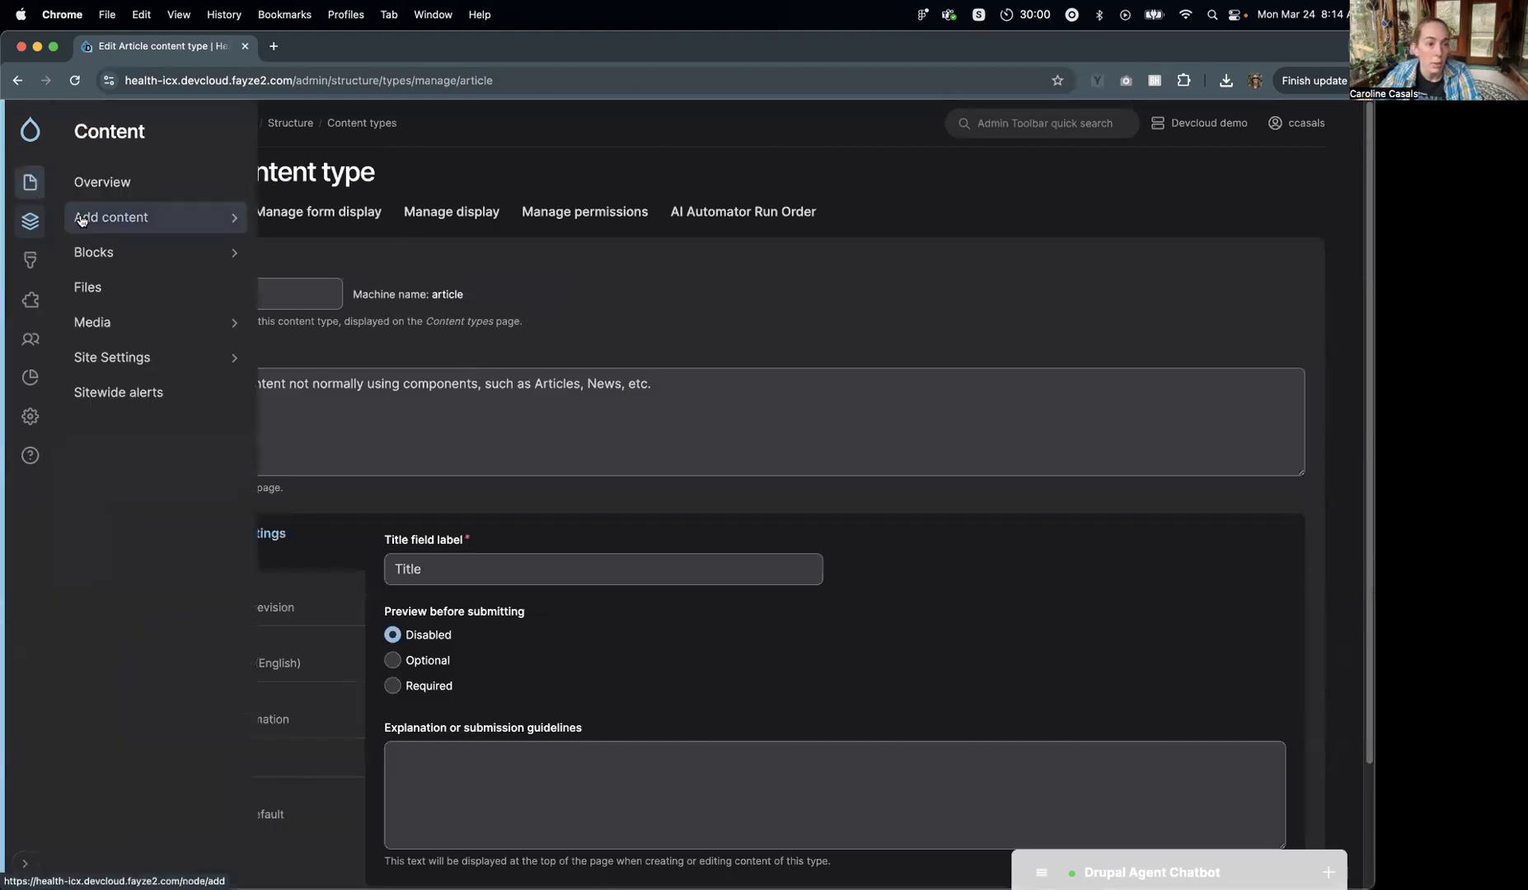
pyautogui.moveTo(98, 216)
pyautogui.click(299, 218)
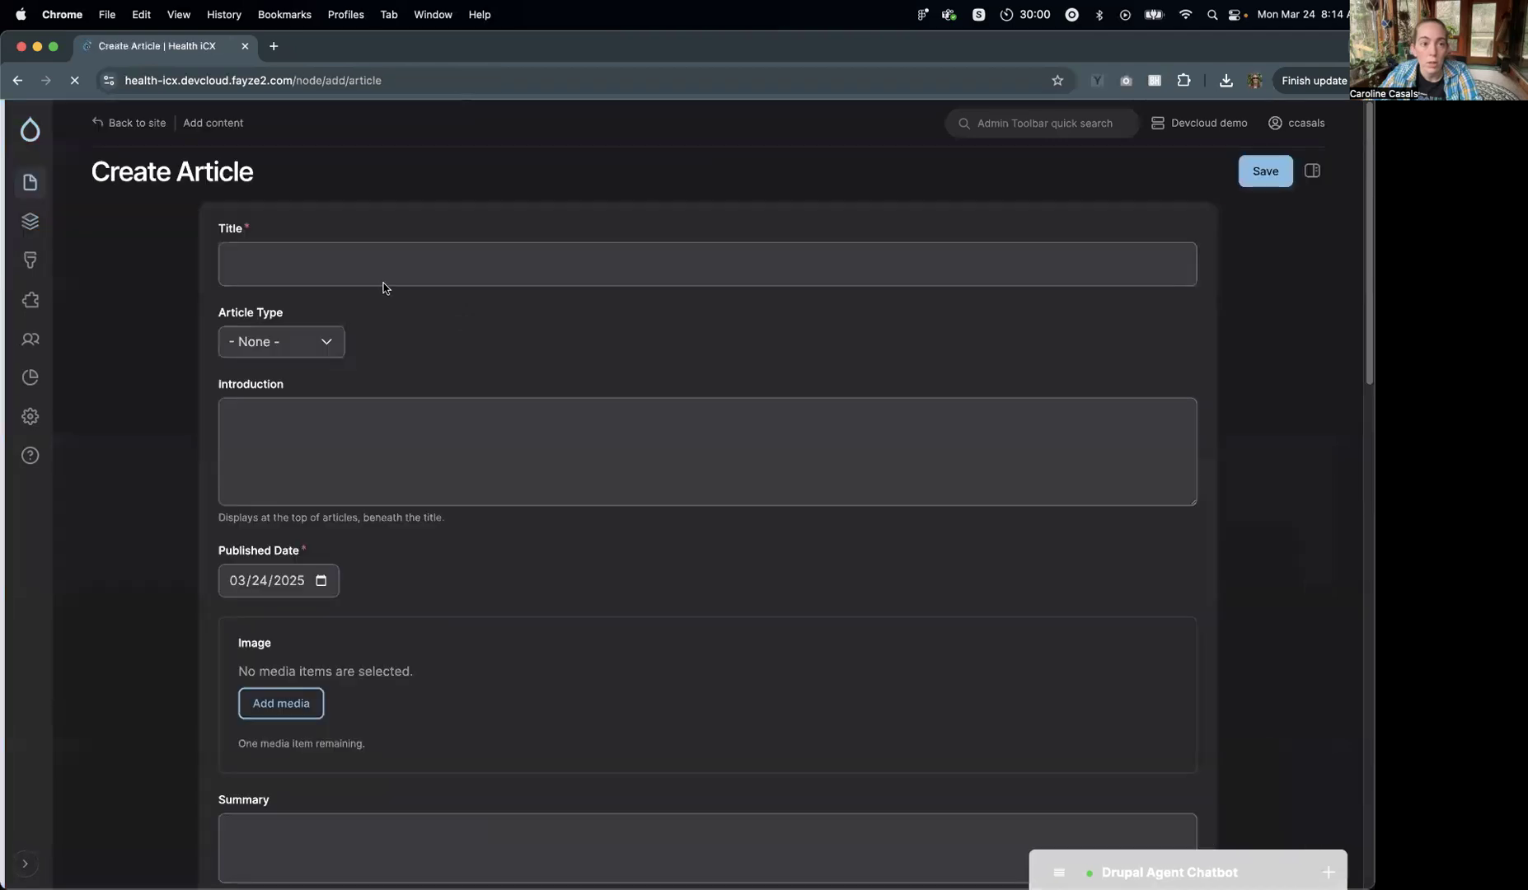
pyautogui.scroll(-1, 779, 266)
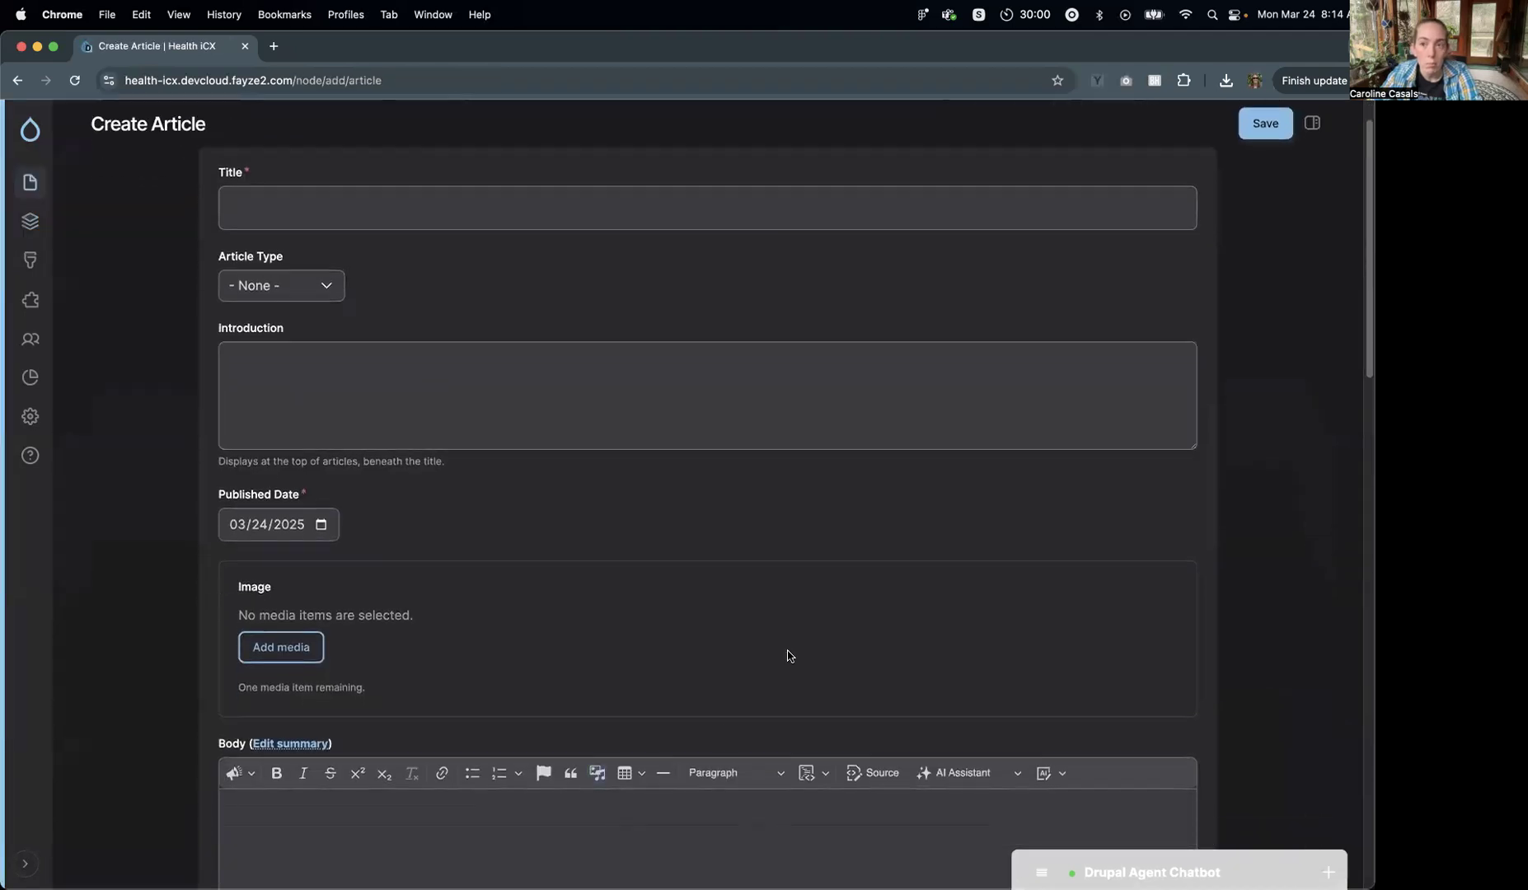
pyautogui.scroll(-7, 758, 566)
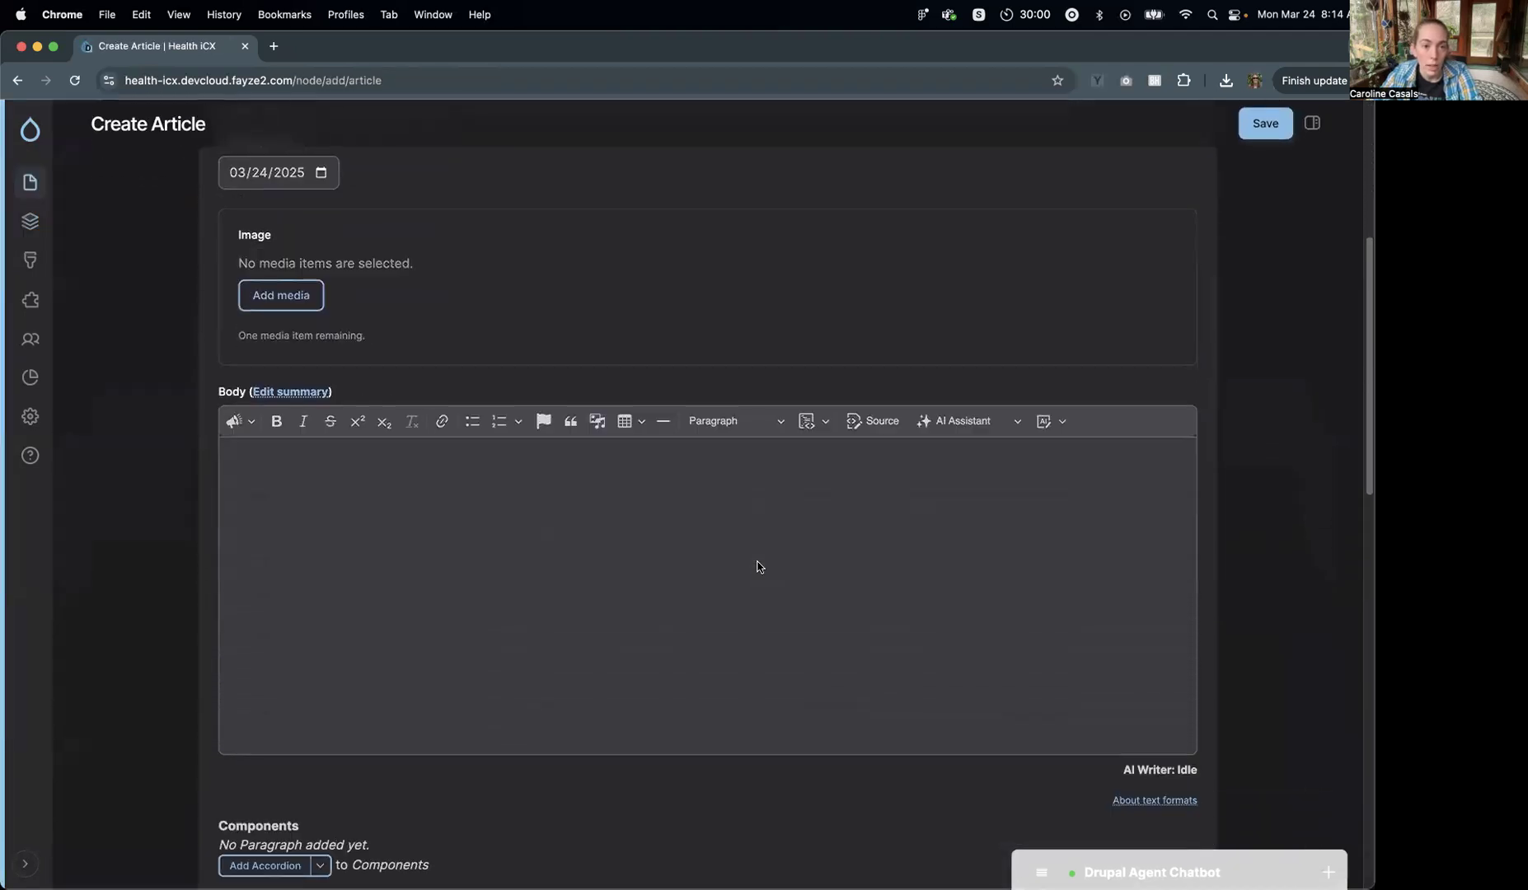
pyautogui.scroll(8, 757, 566)
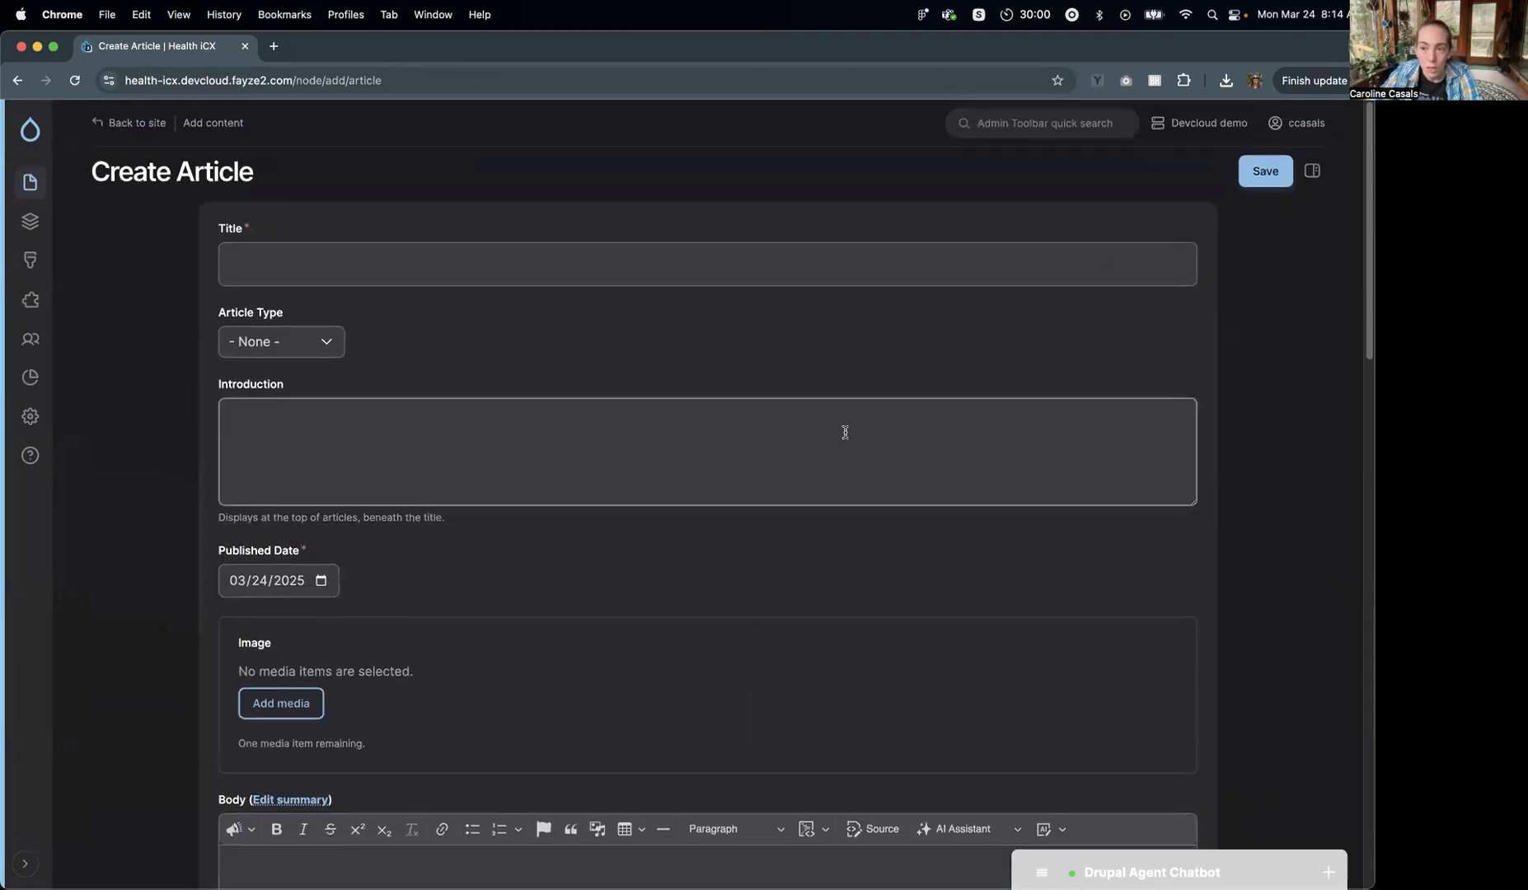
# - Show the article's additional settings and review the meta tag, summary, tone, readability, taxonomy and title suggestion options
pyautogui.click(1313, 172)
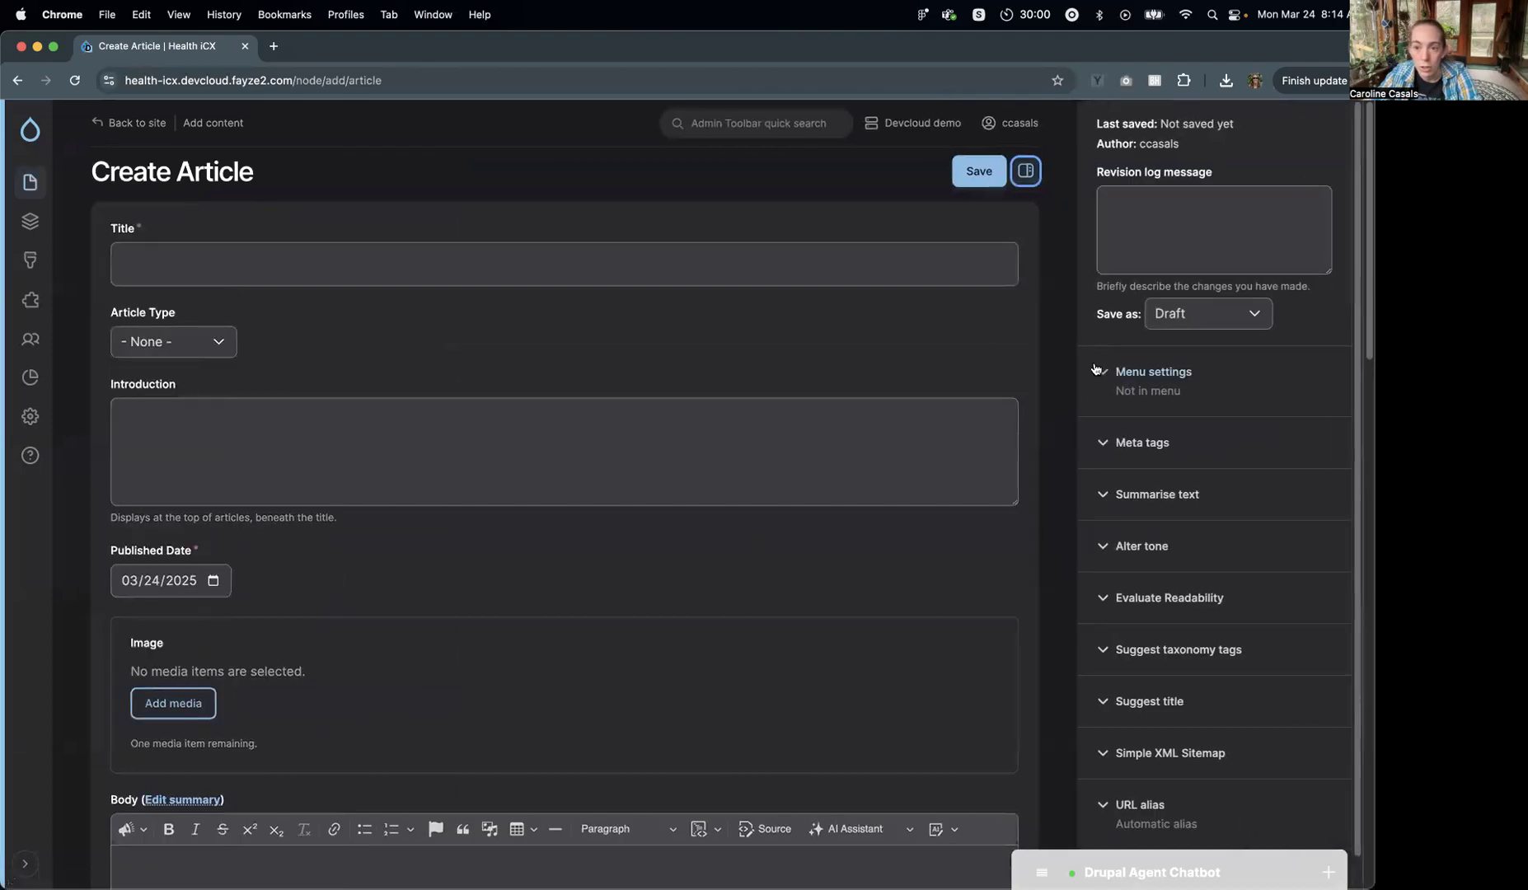
pyautogui.scroll(-1, 1269, 546)
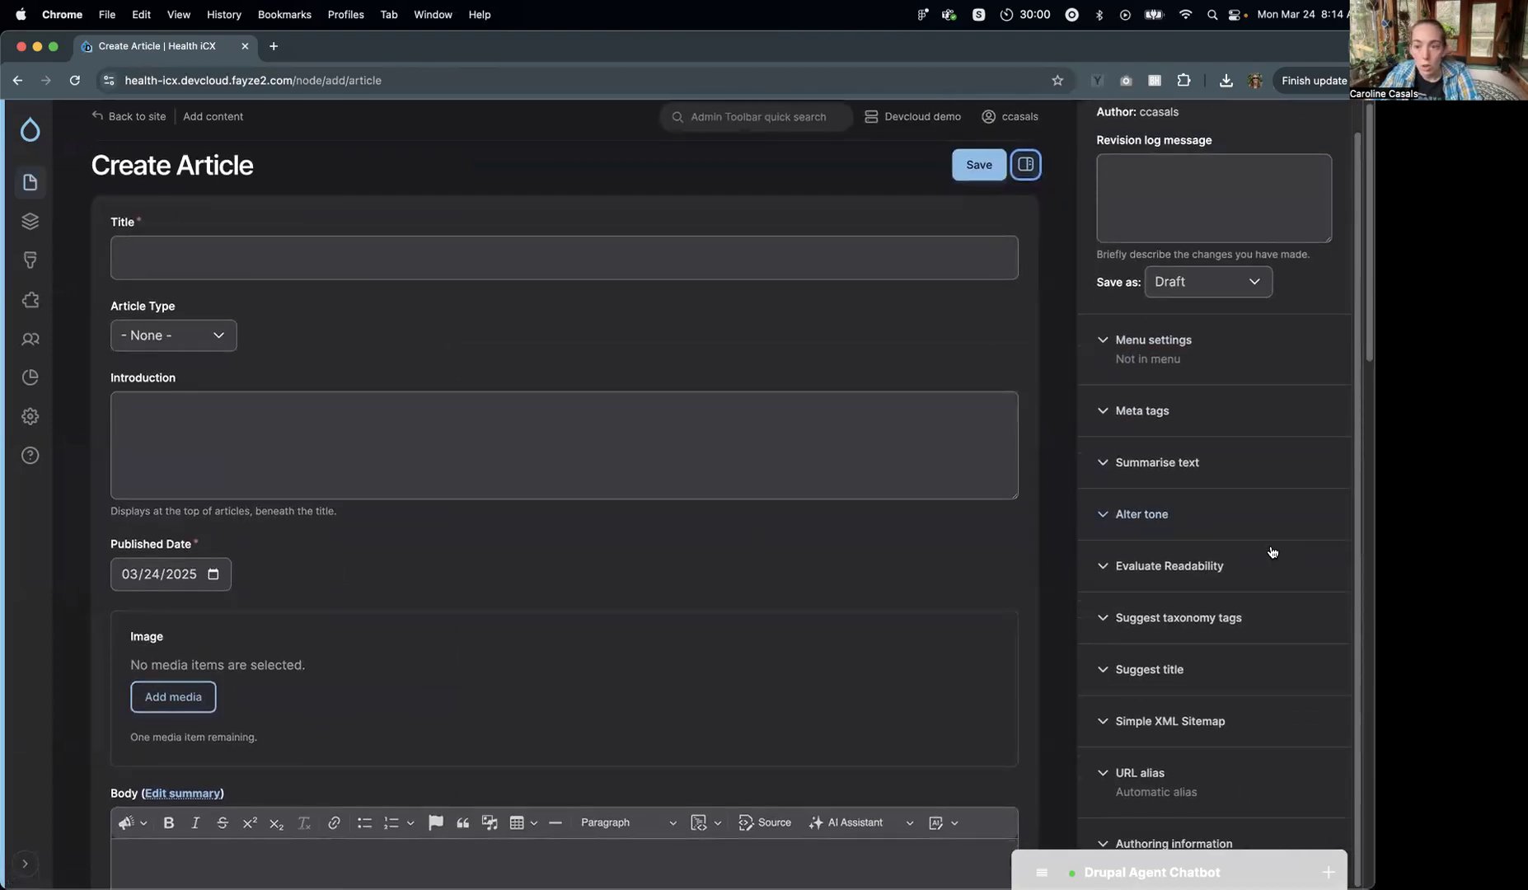
pyautogui.scroll(-1, 1169, 685)
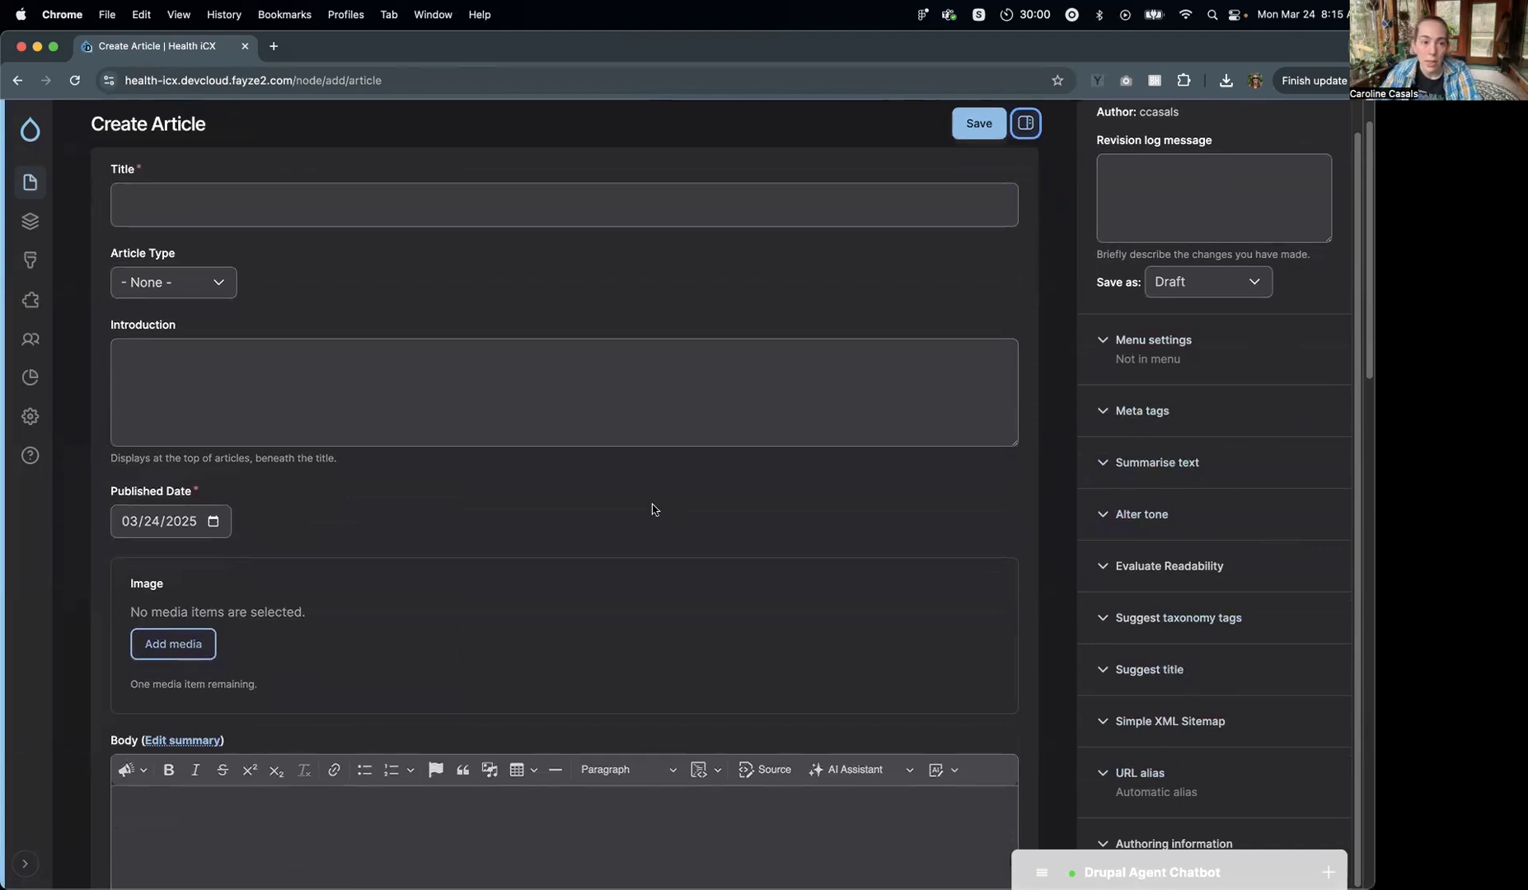
pyautogui.scroll(1, 652, 511)
pyautogui.scroll(-2, 652, 511)
pyautogui.scroll(-4, 647, 520)
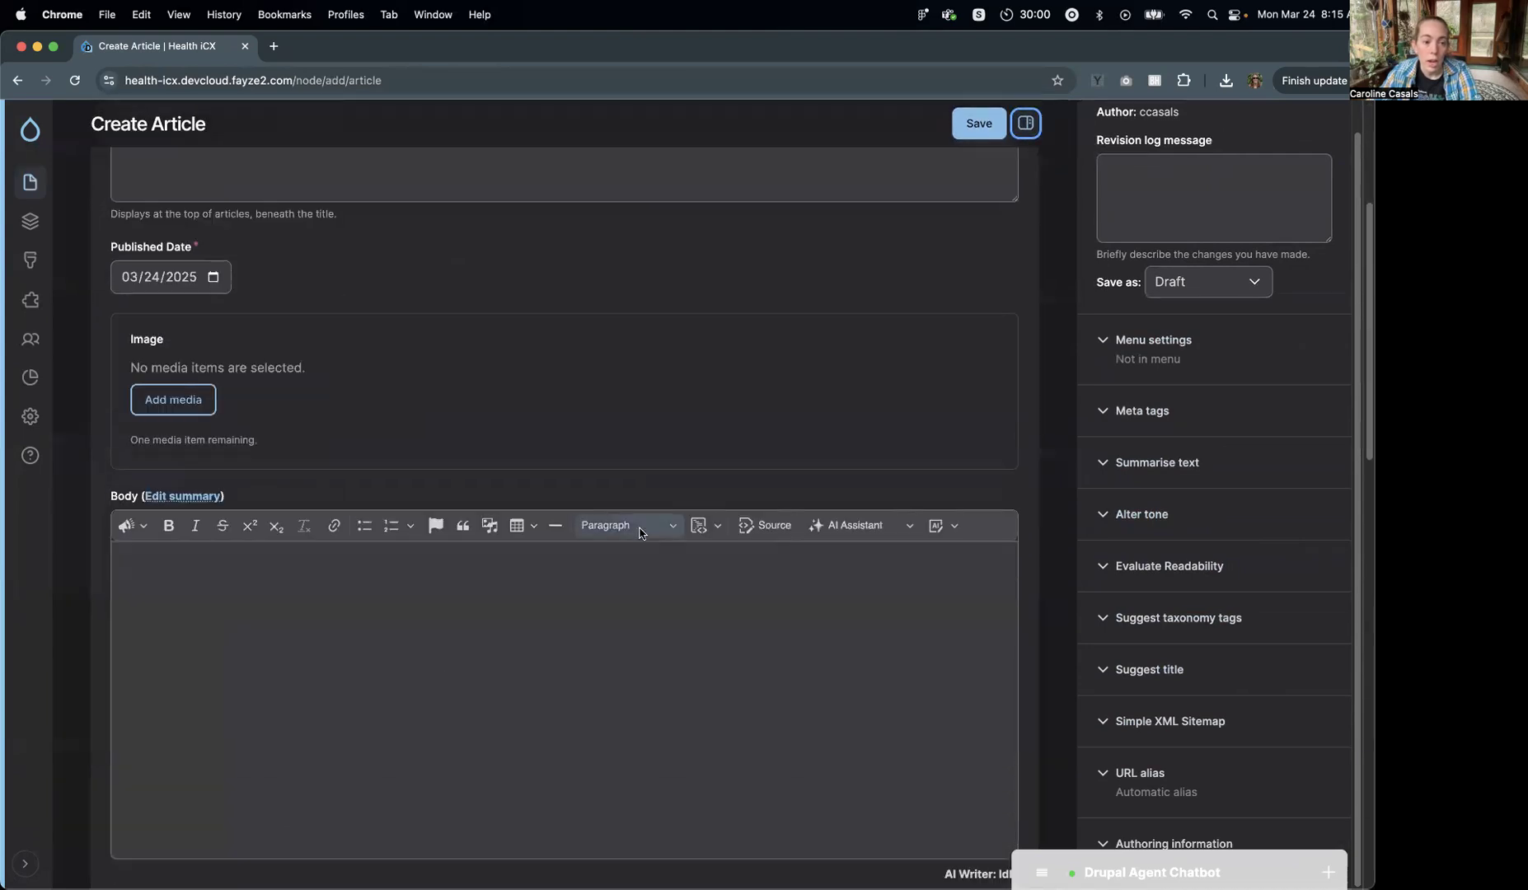
# - Have the AI writer draft a friendly, upbeat body on common cancer screenings, what to expect and why to proceed, ending with a CTA to schedule an appointment
pyautogui.click(362, 710)
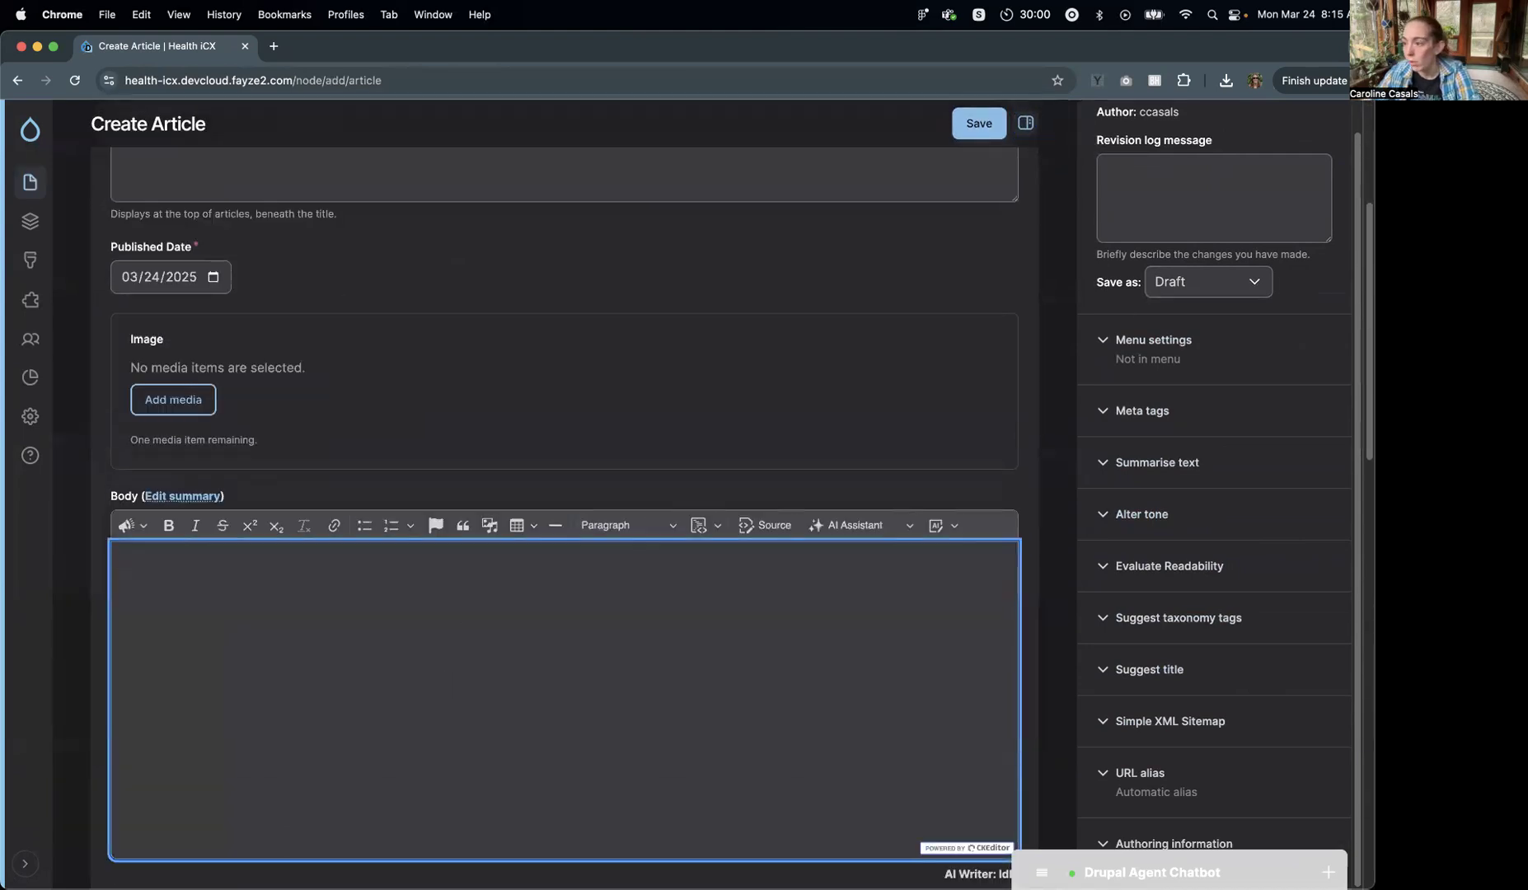
pyautogui.press('super+Tab')
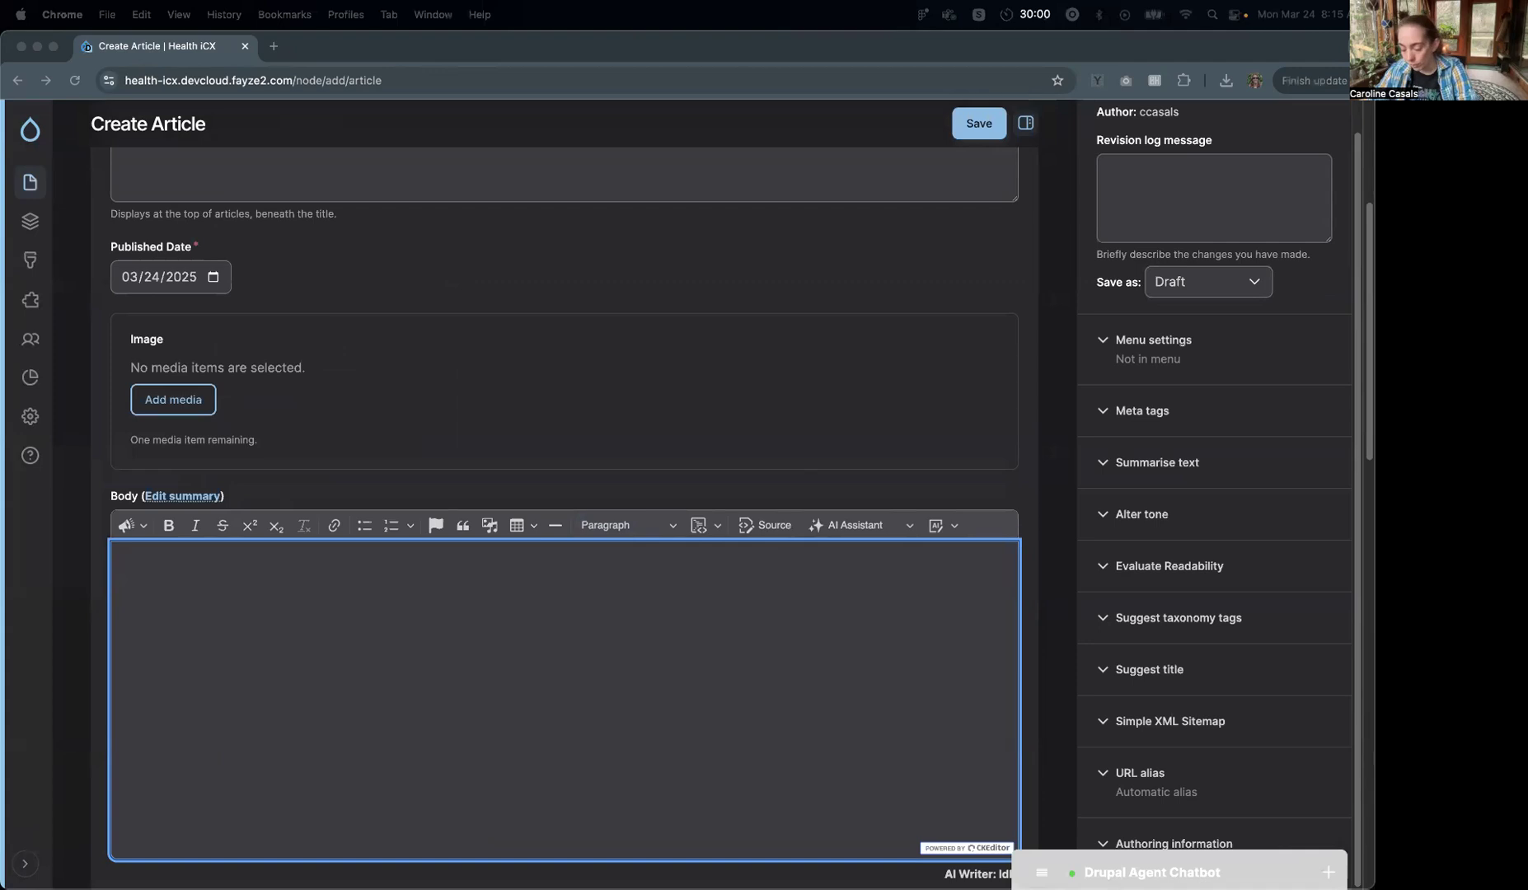
pyautogui.click(638, 556)
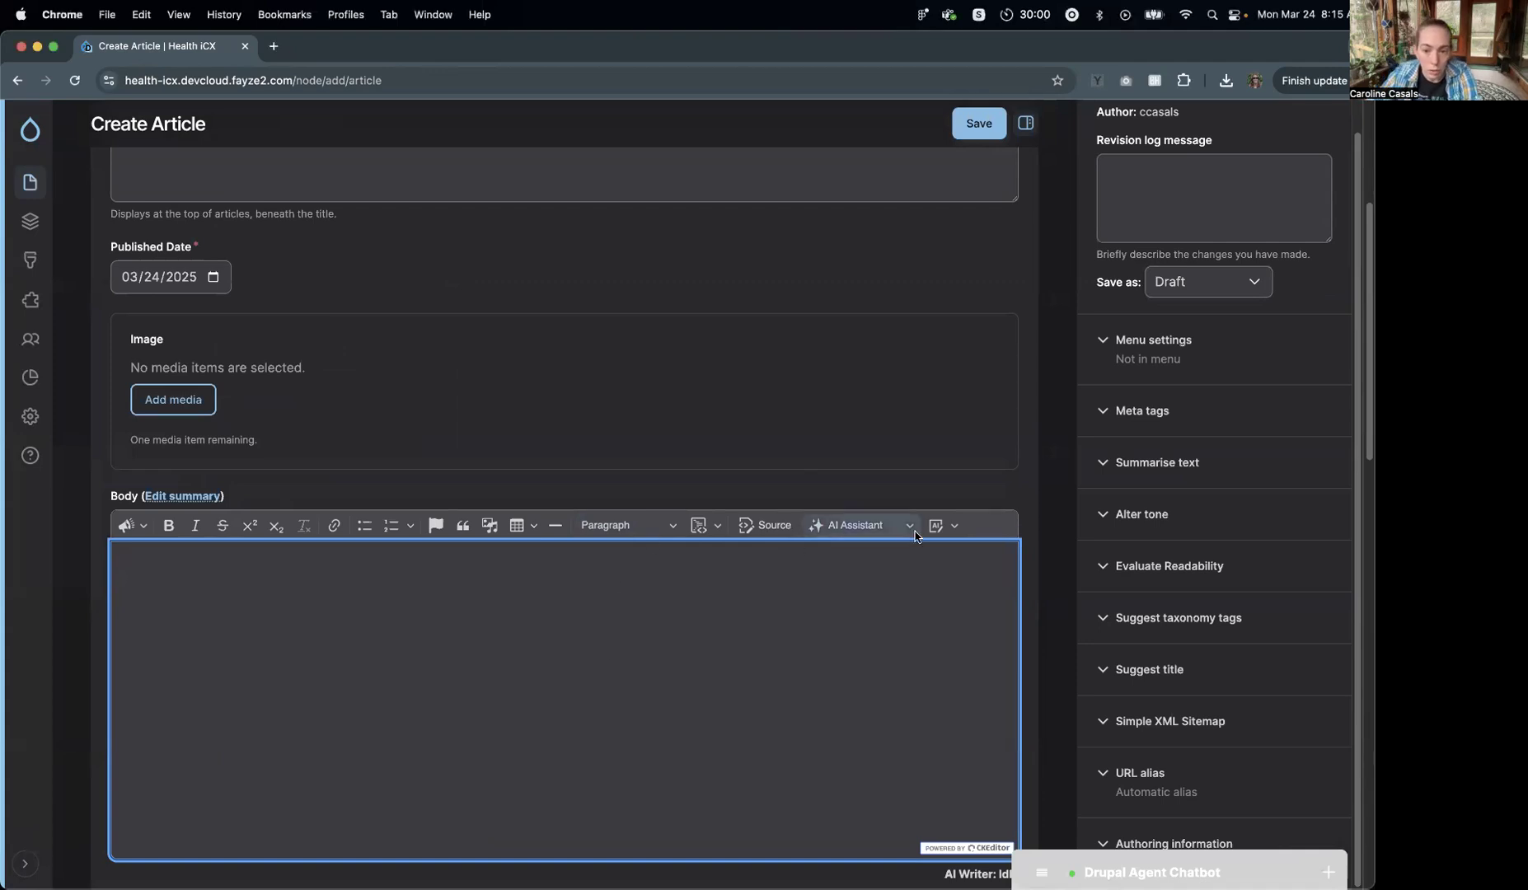
pyautogui.write('/')
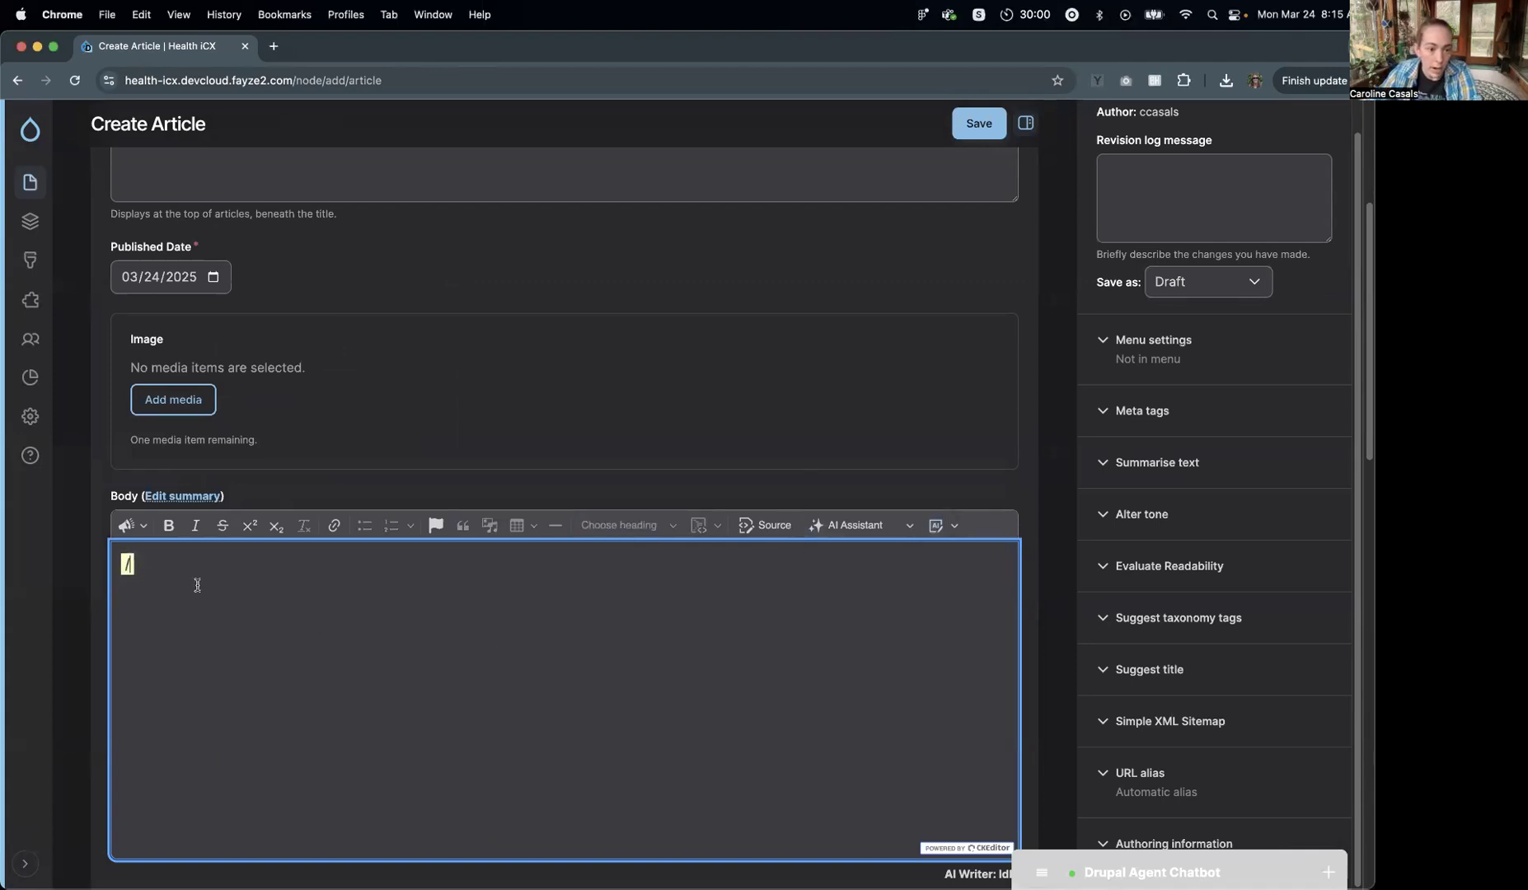
pyautogui.write('Please write a friendly and upbeat article that helps people understand common types of cancer screening, what they can expect in a screen, and why they should proceed with one. End with a CTA to schedule an appointment.')
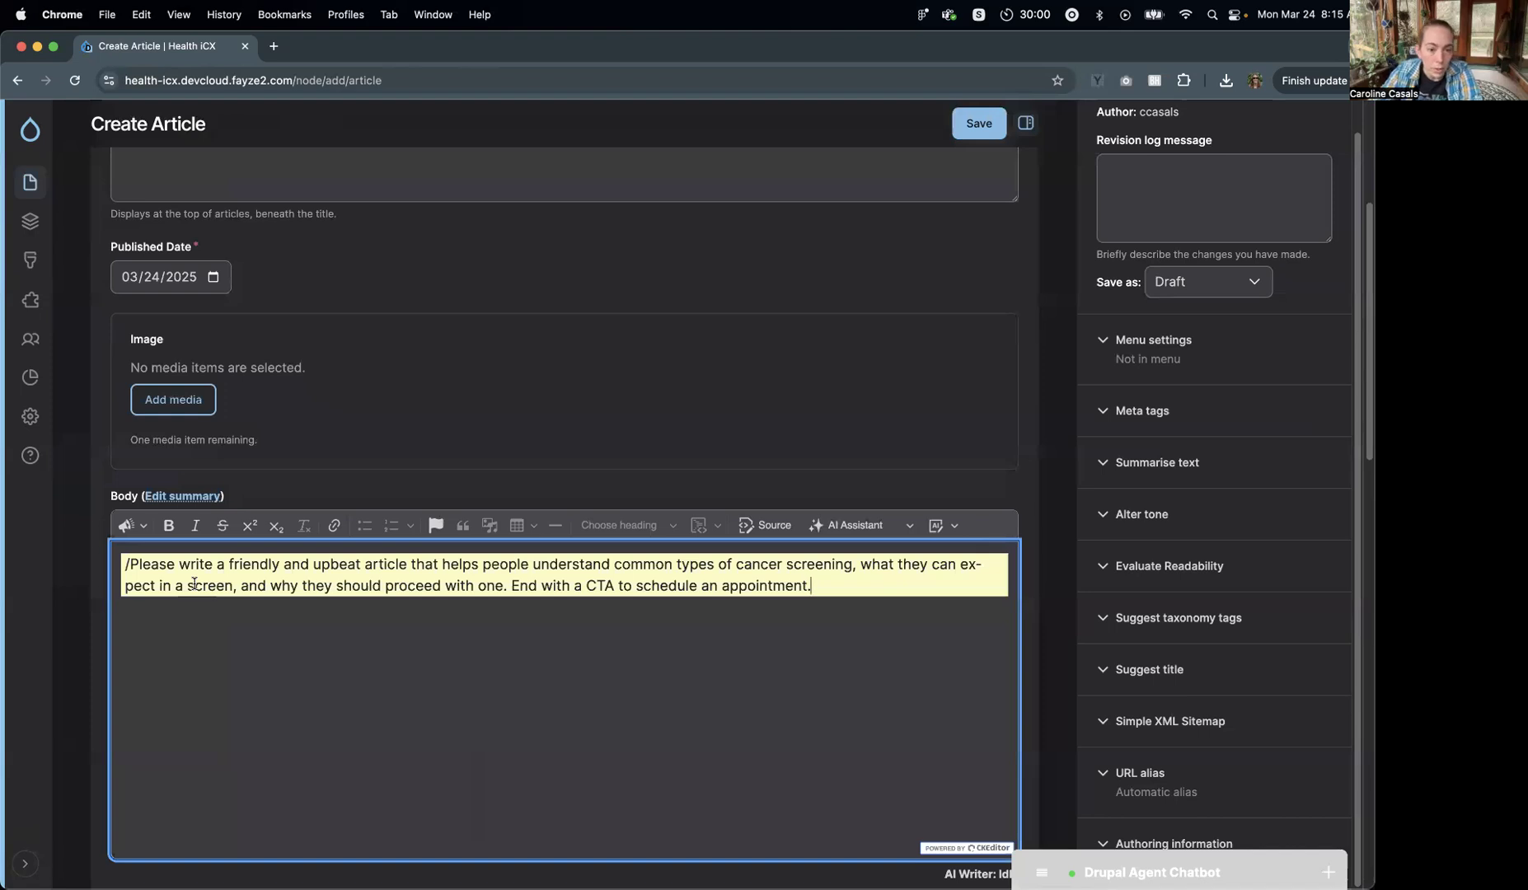
pyautogui.press('Return')
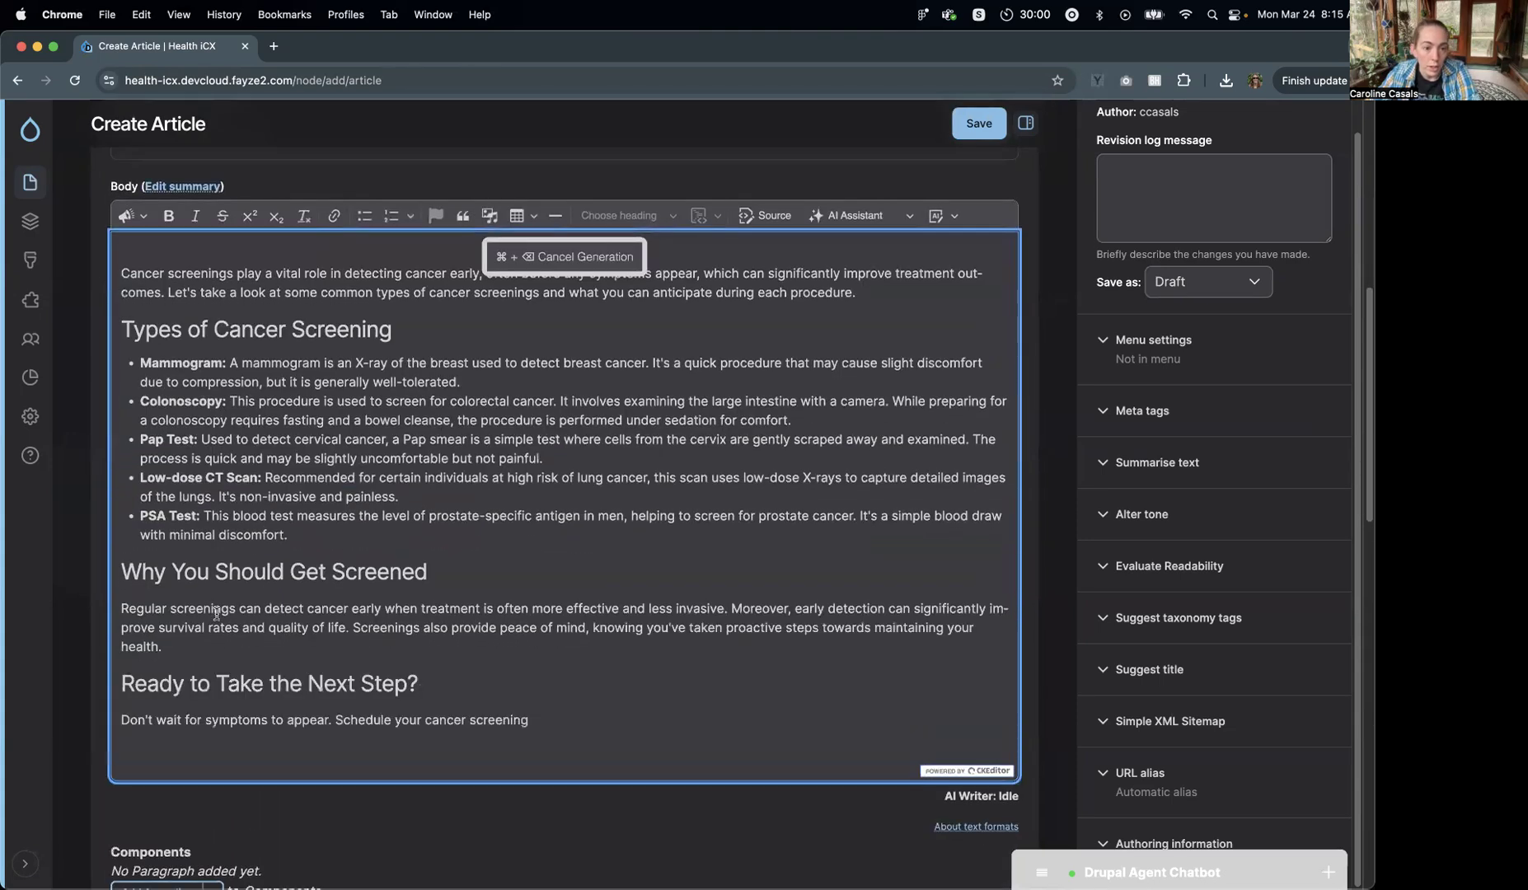
pyautogui.scroll(3, 256, 609)
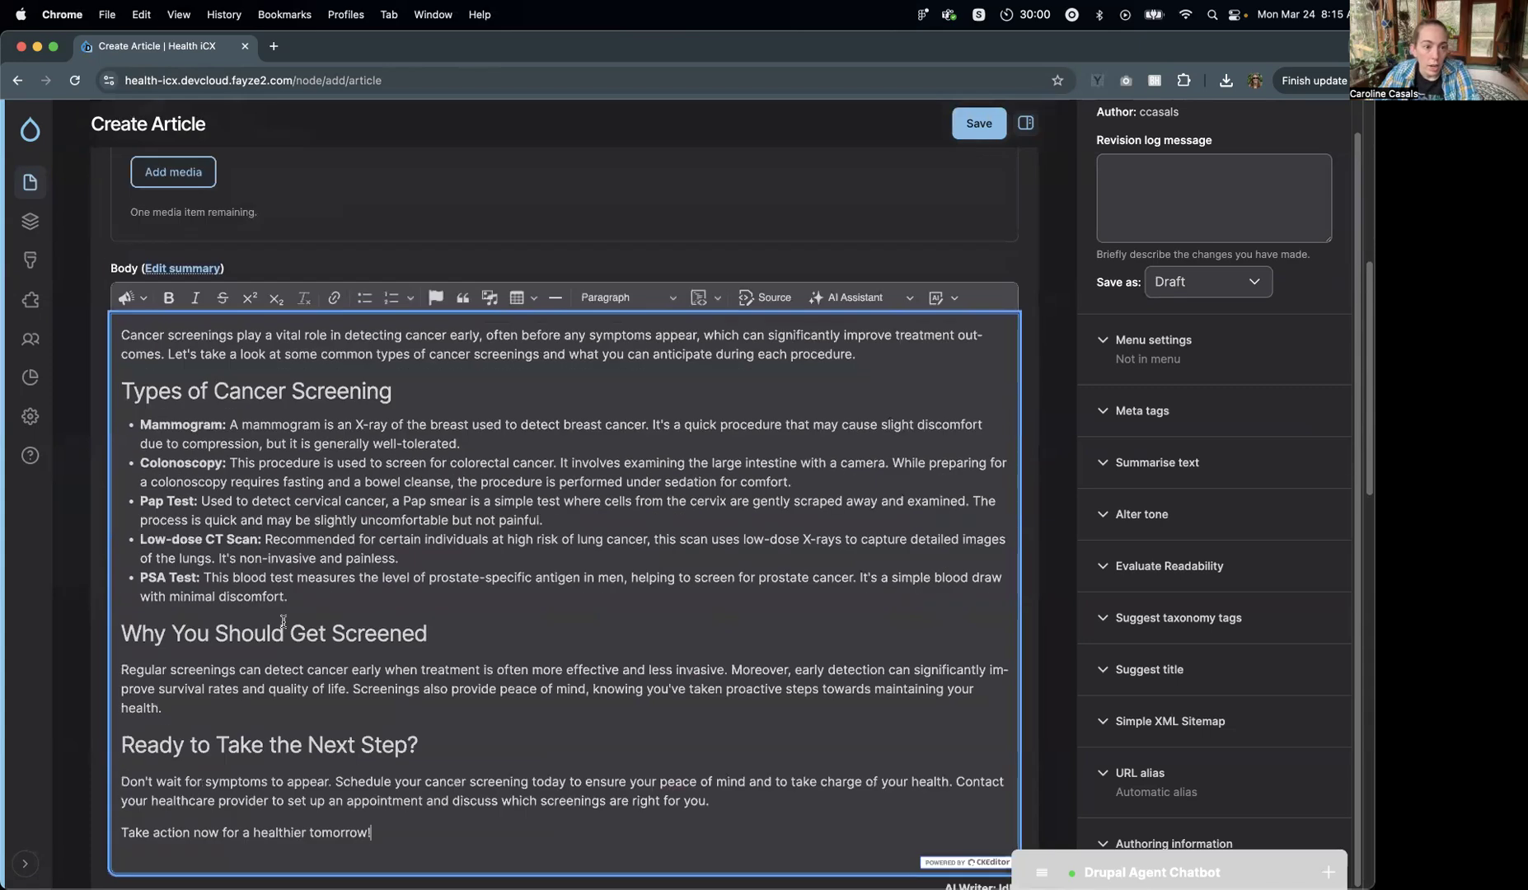
pyautogui.scroll(-2, 364, 745)
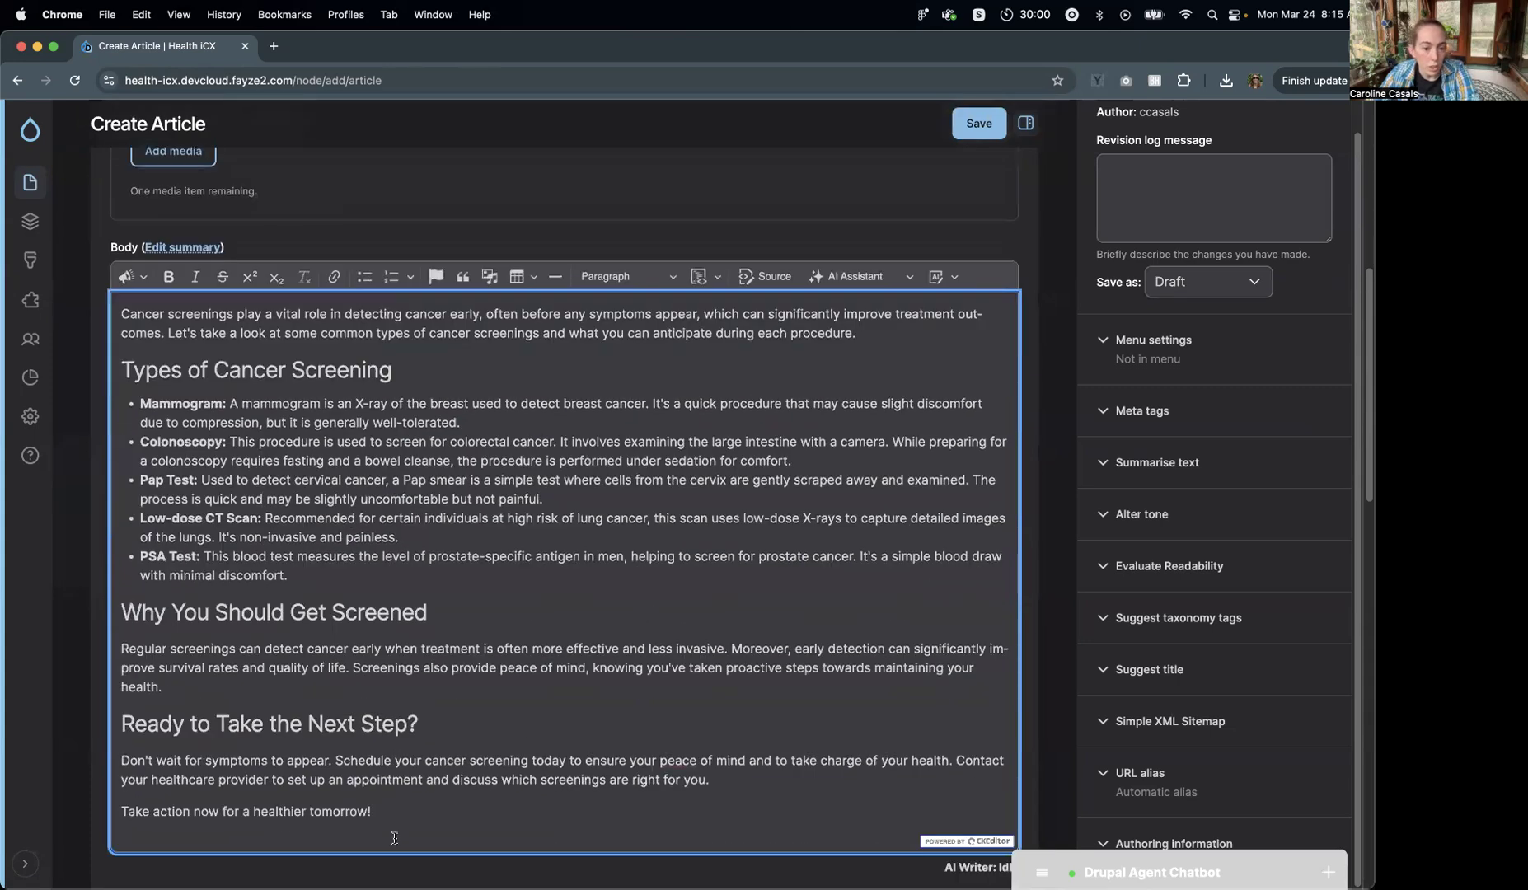
pyautogui.scroll(3, 344, 695)
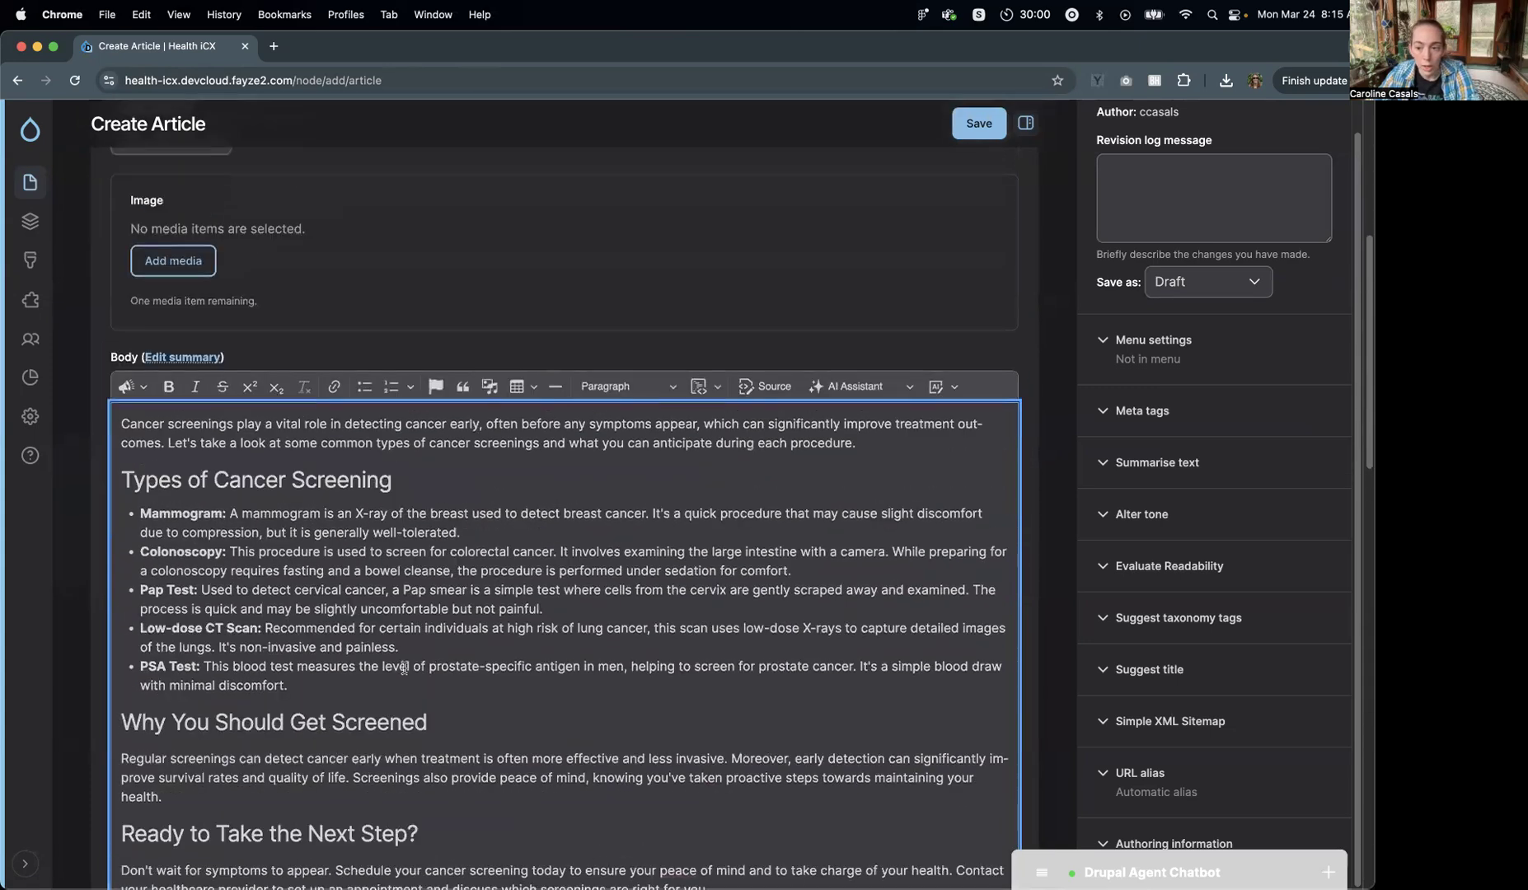
# - Generate an AI title suggestion and use "Essential Cancer Screenings: Early Detection Saves Lives" as the article's title
pyautogui.click(1130, 674)
pyautogui.click(1139, 777)
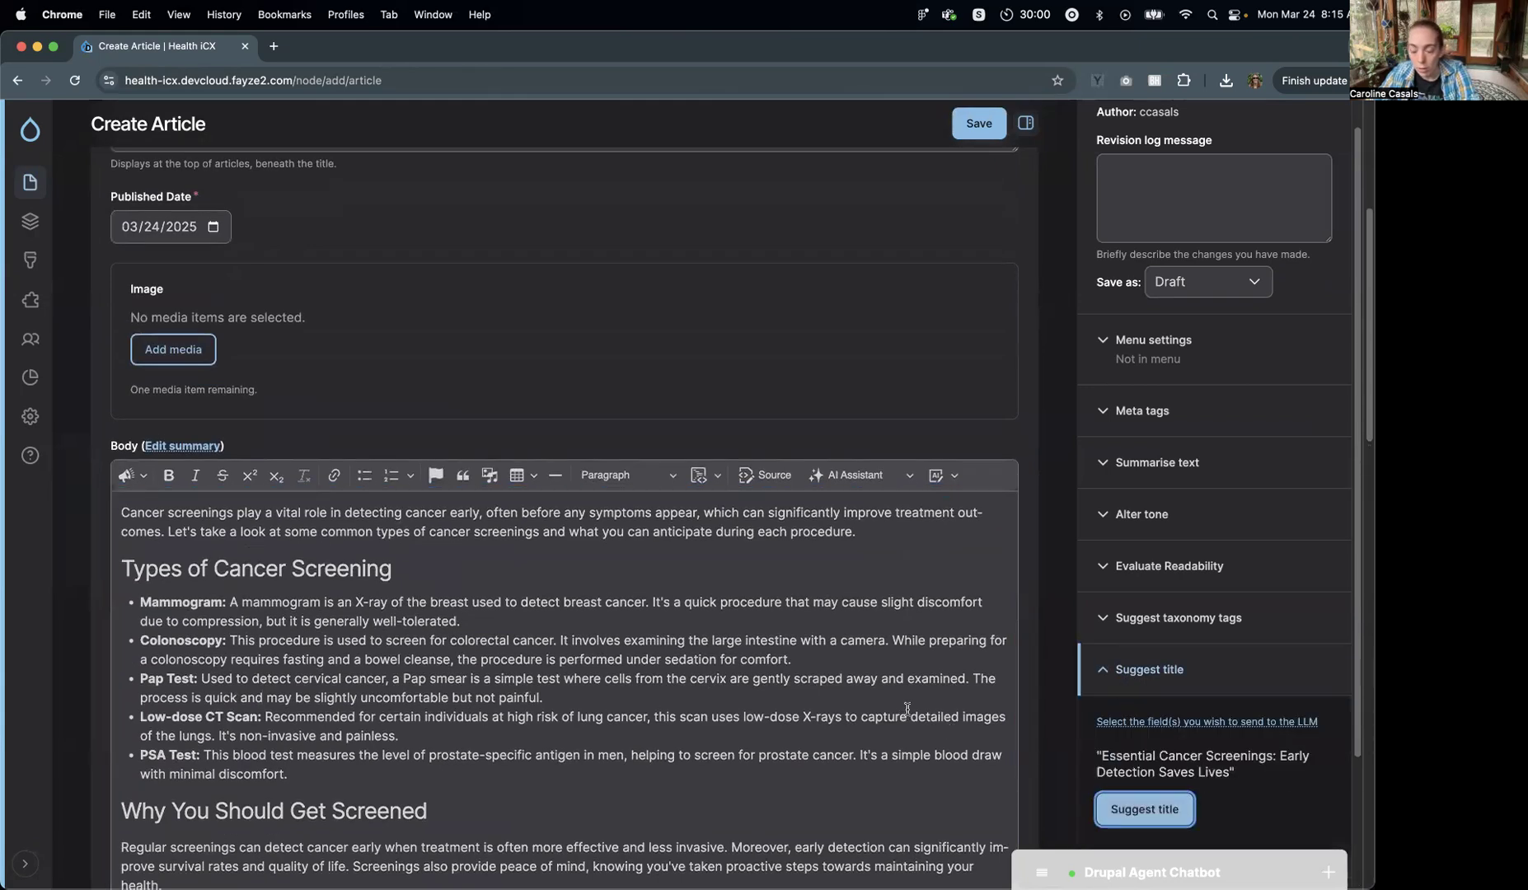
pyautogui.moveTo(1104, 756); pyautogui.dragTo(1219, 771)
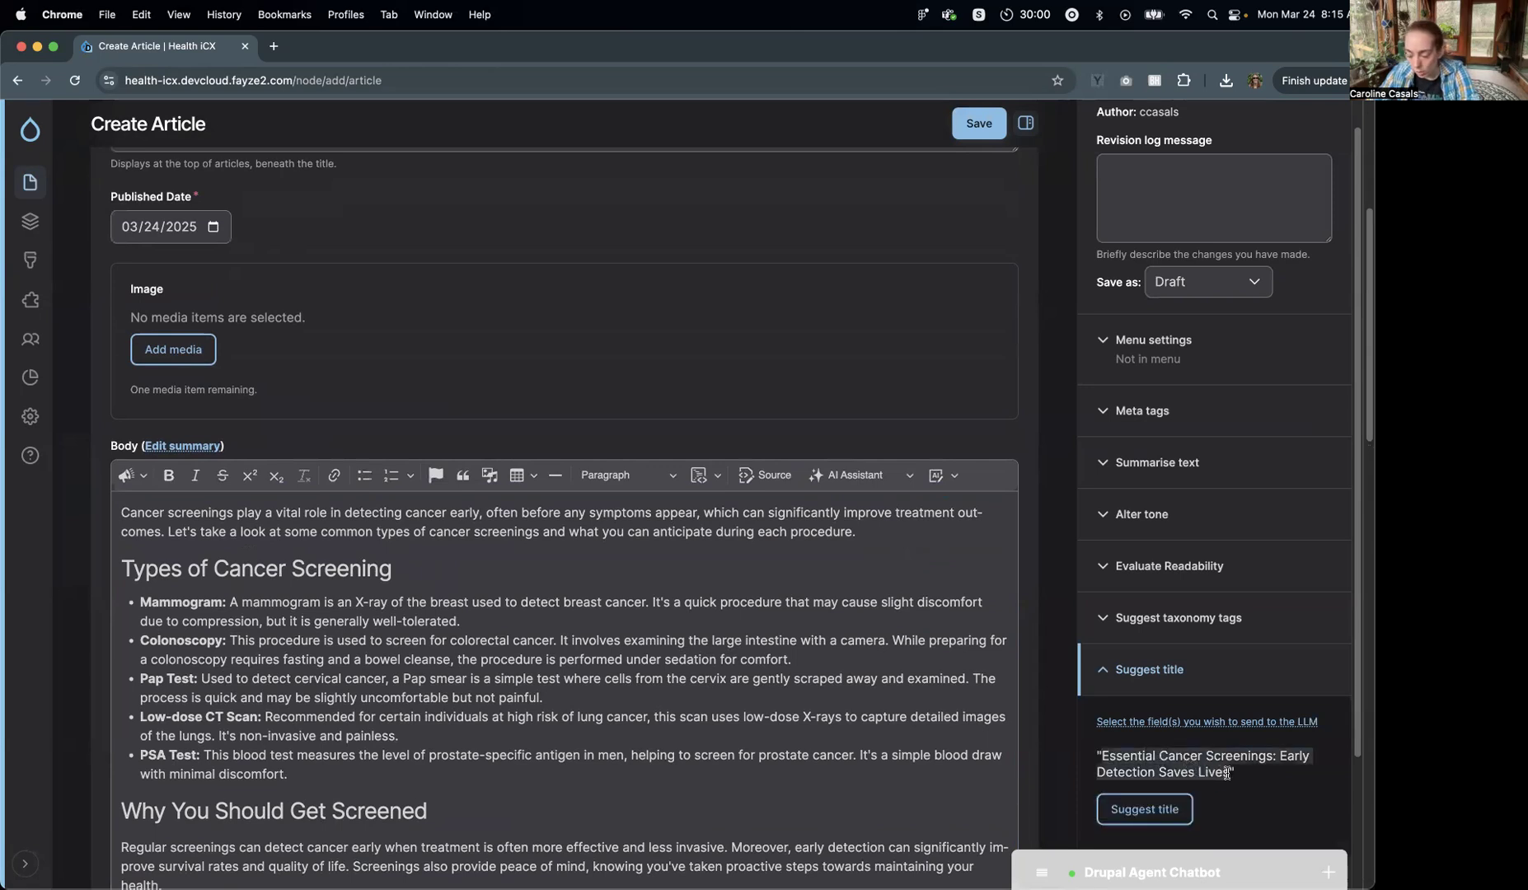
pyautogui.scroll(5, 544, 633)
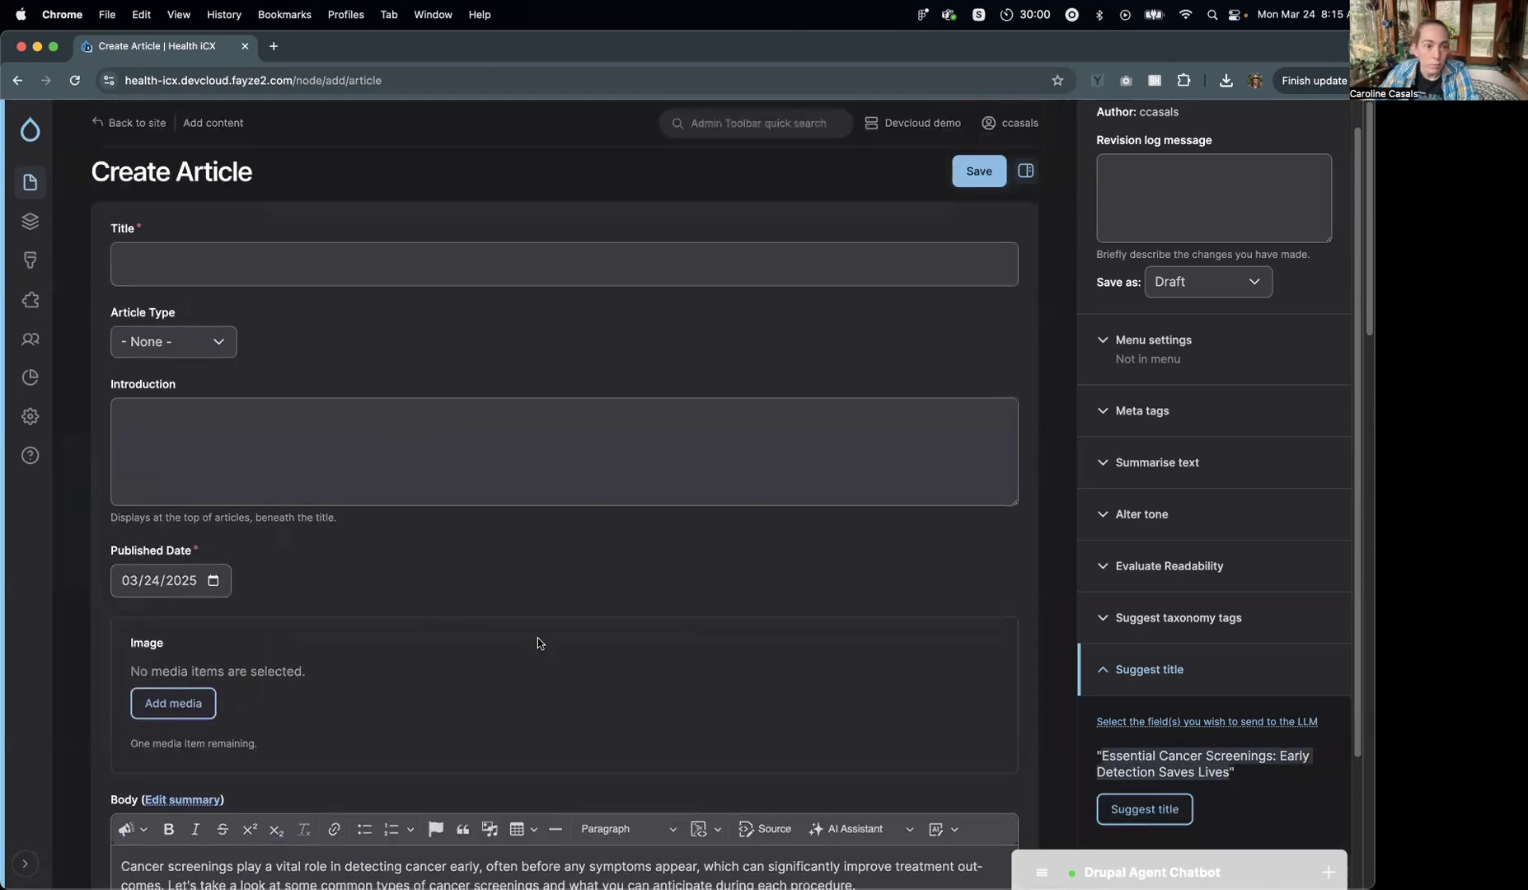
pyautogui.click(244, 257)
pyautogui.write('Essential Cancer Screenings: Early Detection Saves Lives')
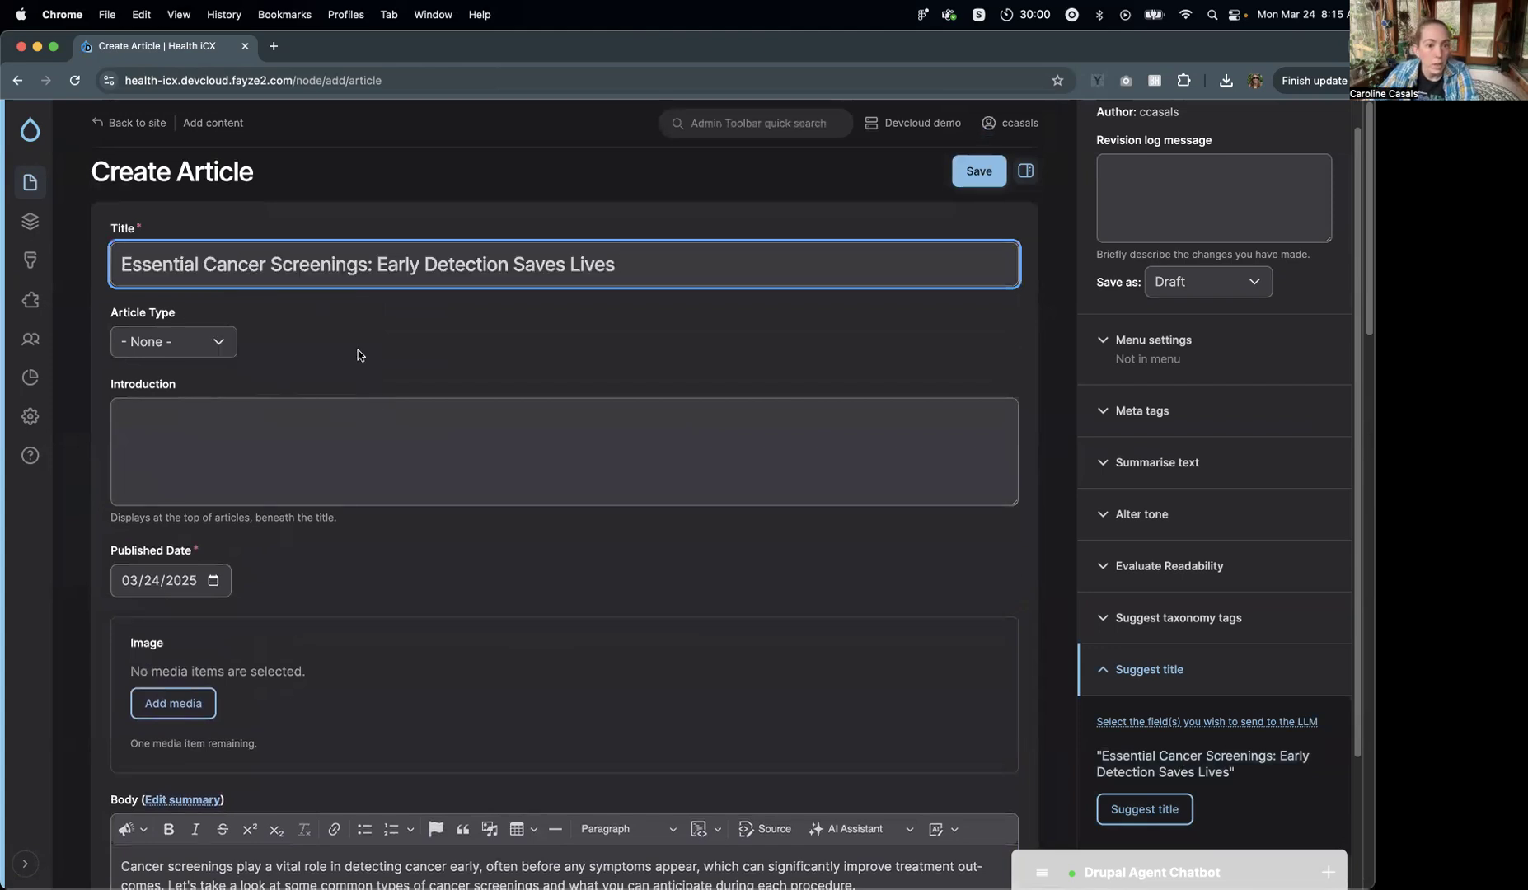
# - Set the article type to Blog and open the media selection for the article's image
pyautogui.click(177, 341)
pyautogui.click(142, 363)
pyautogui.scroll(-1, 397, 487)
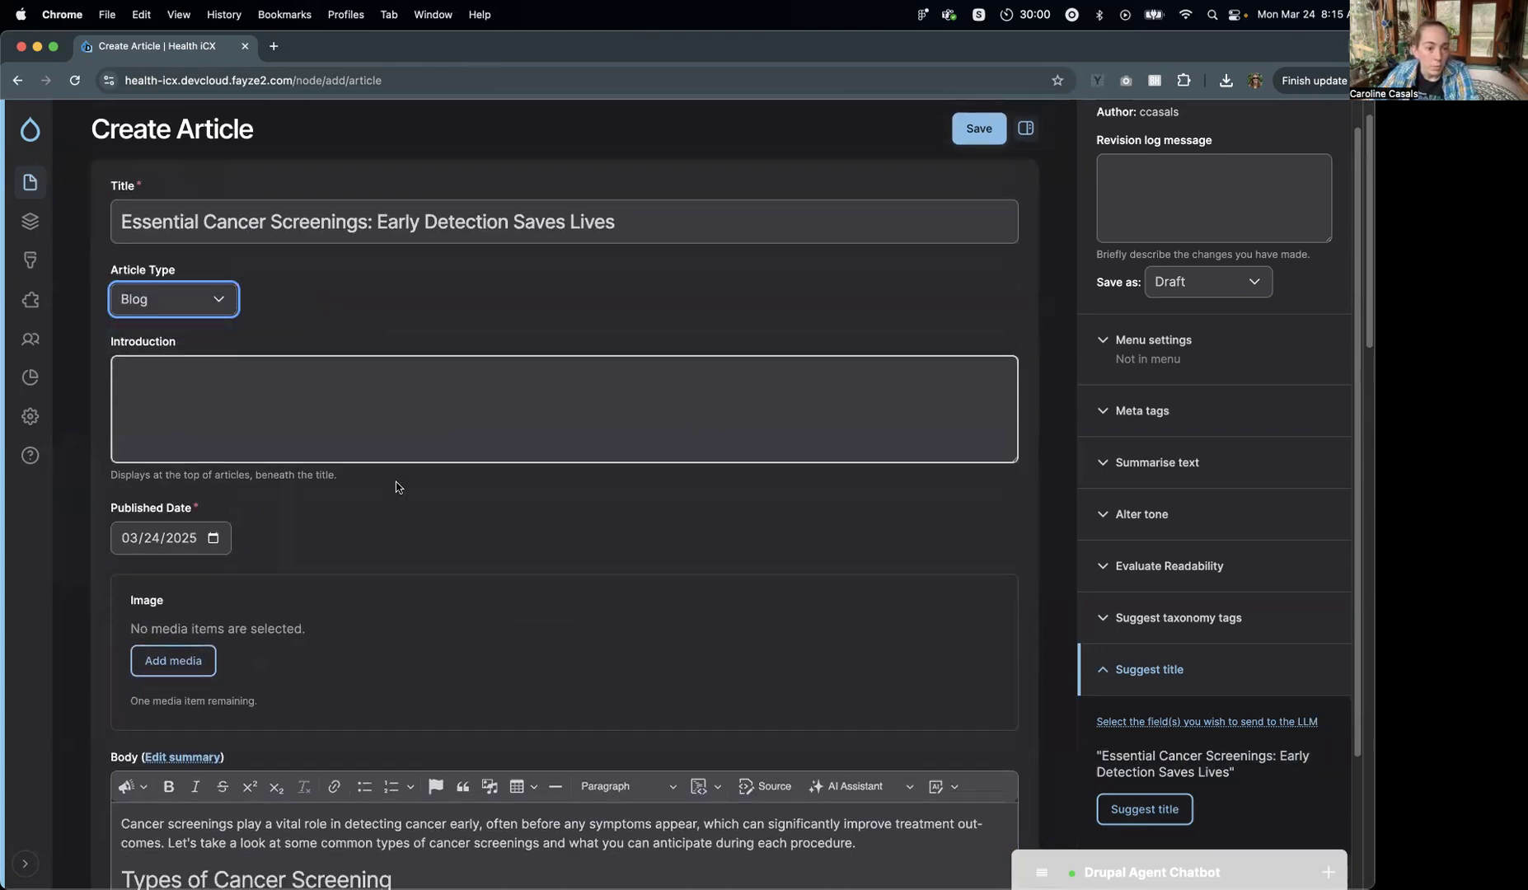
pyautogui.scroll(-10, 396, 487)
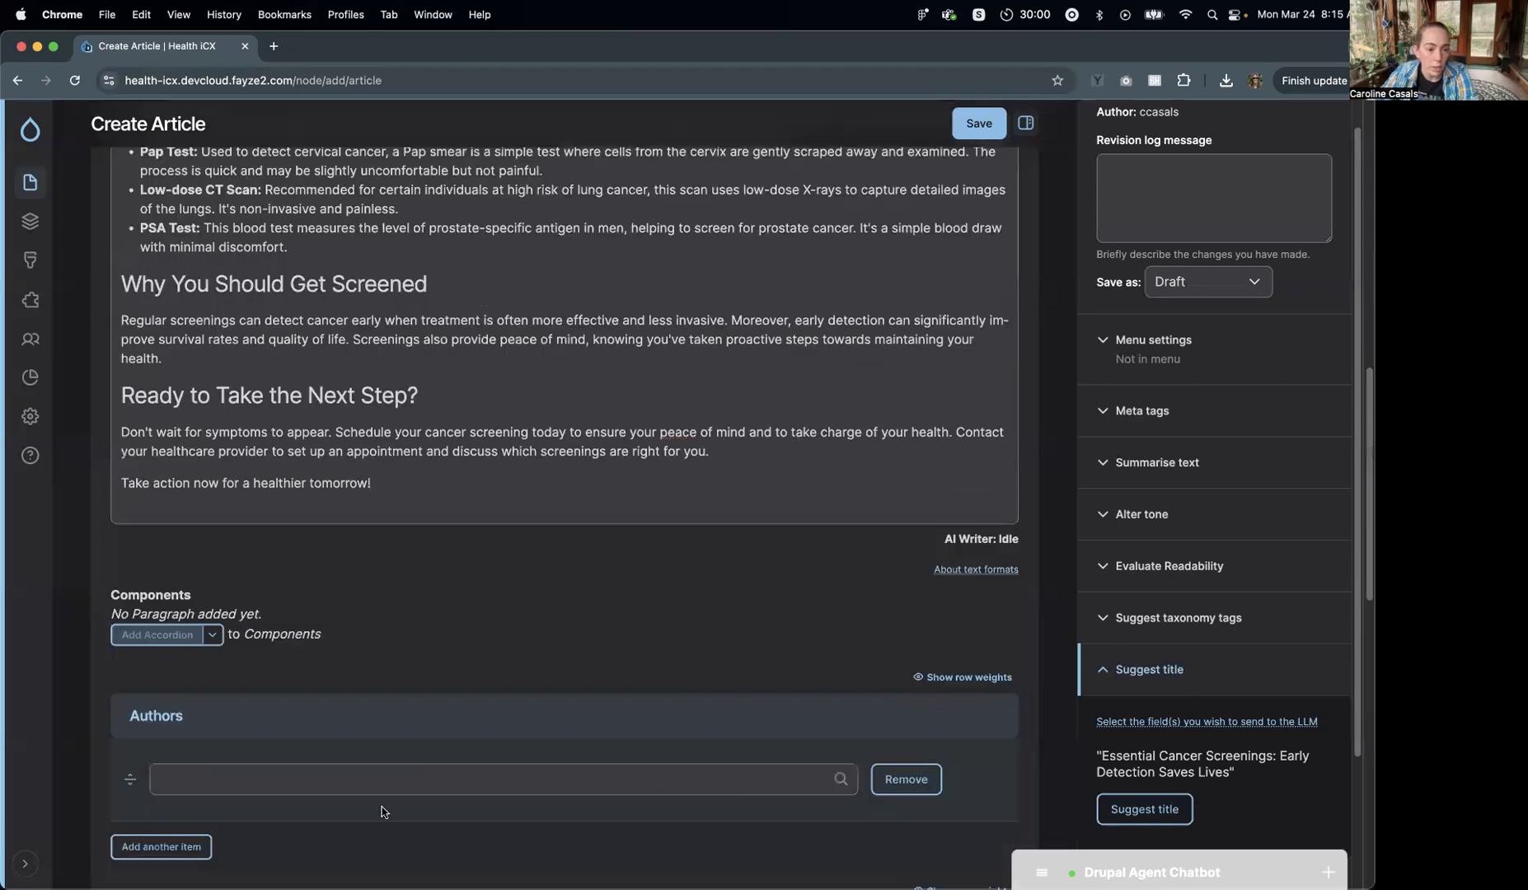
pyautogui.scroll(8, 383, 812)
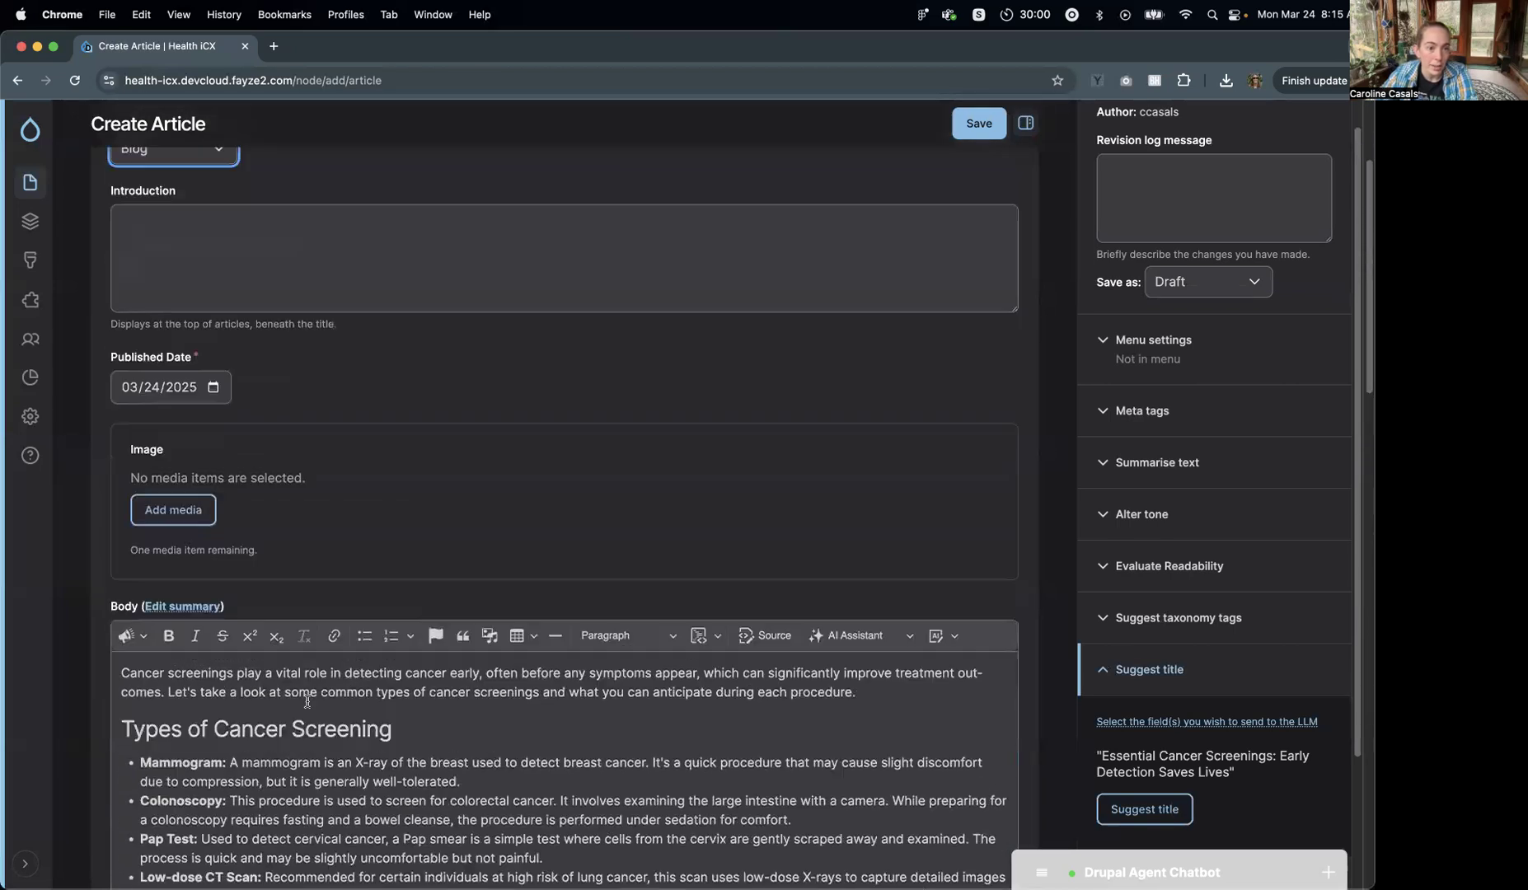
pyautogui.scroll(1, 306, 701)
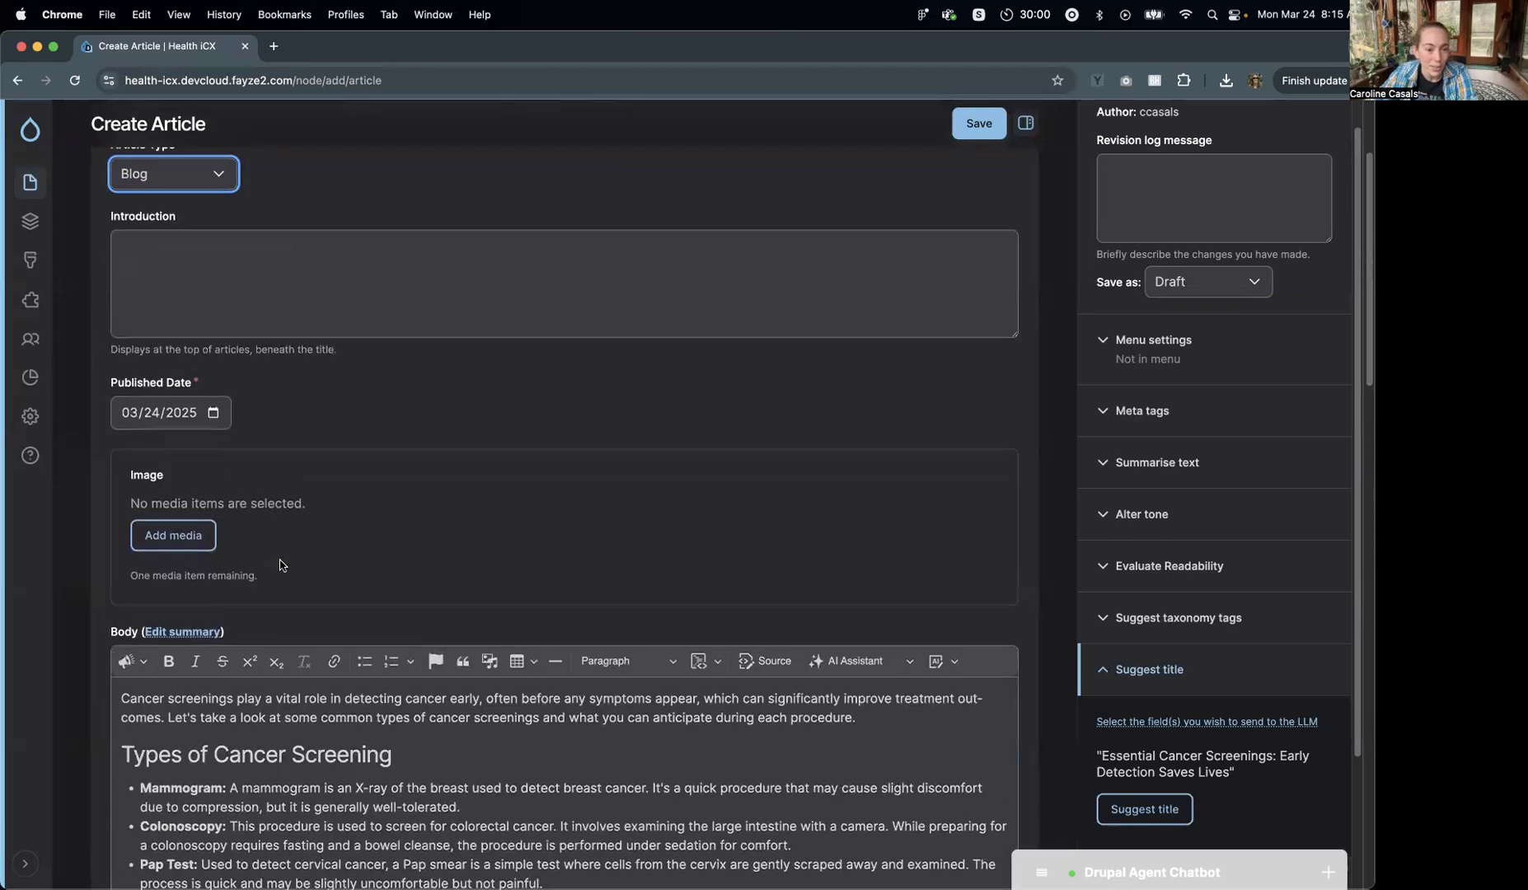
pyautogui.click(196, 542)
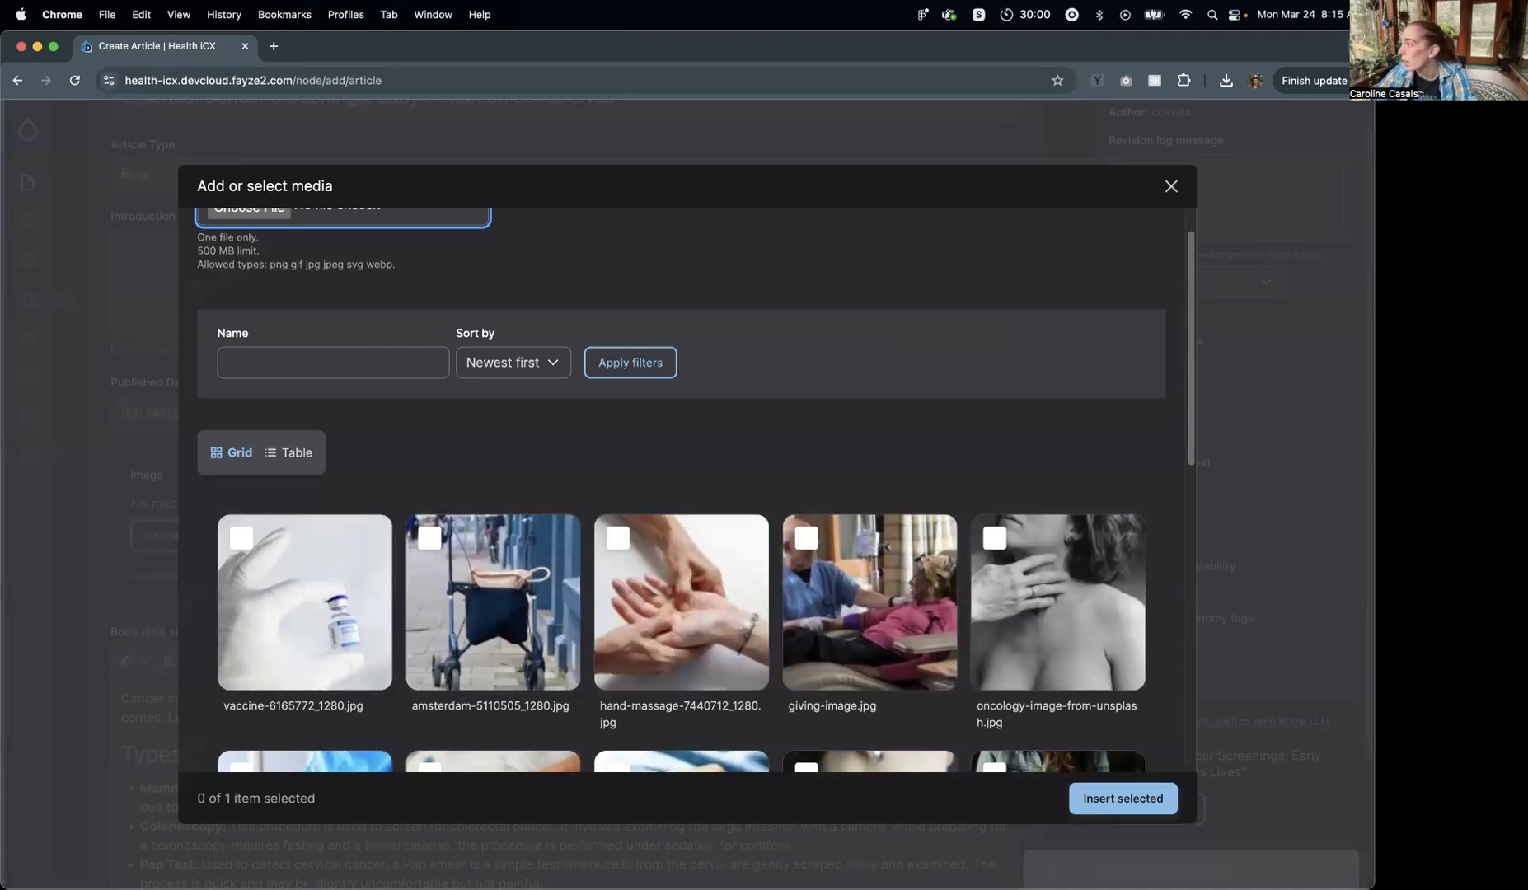
# - Switch to the Pixabay medical imaging results and download the X-ray, MRI and CT scan photo as a 1280×853 JPG
pyautogui.moveTo(941, 41); pyautogui.dragTo(887, 50)
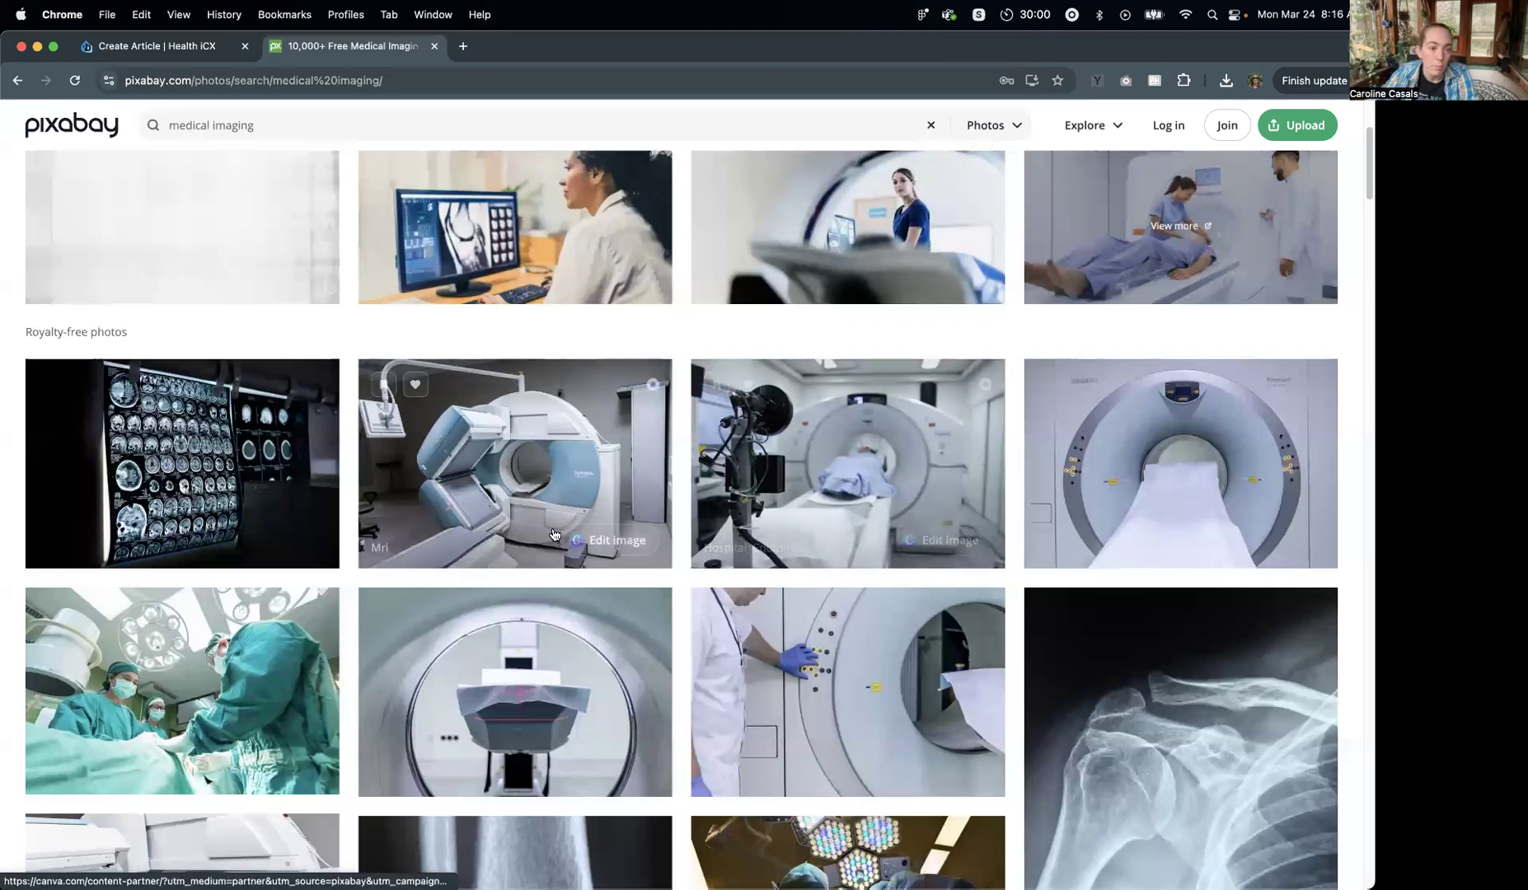
pyautogui.click(183, 452)
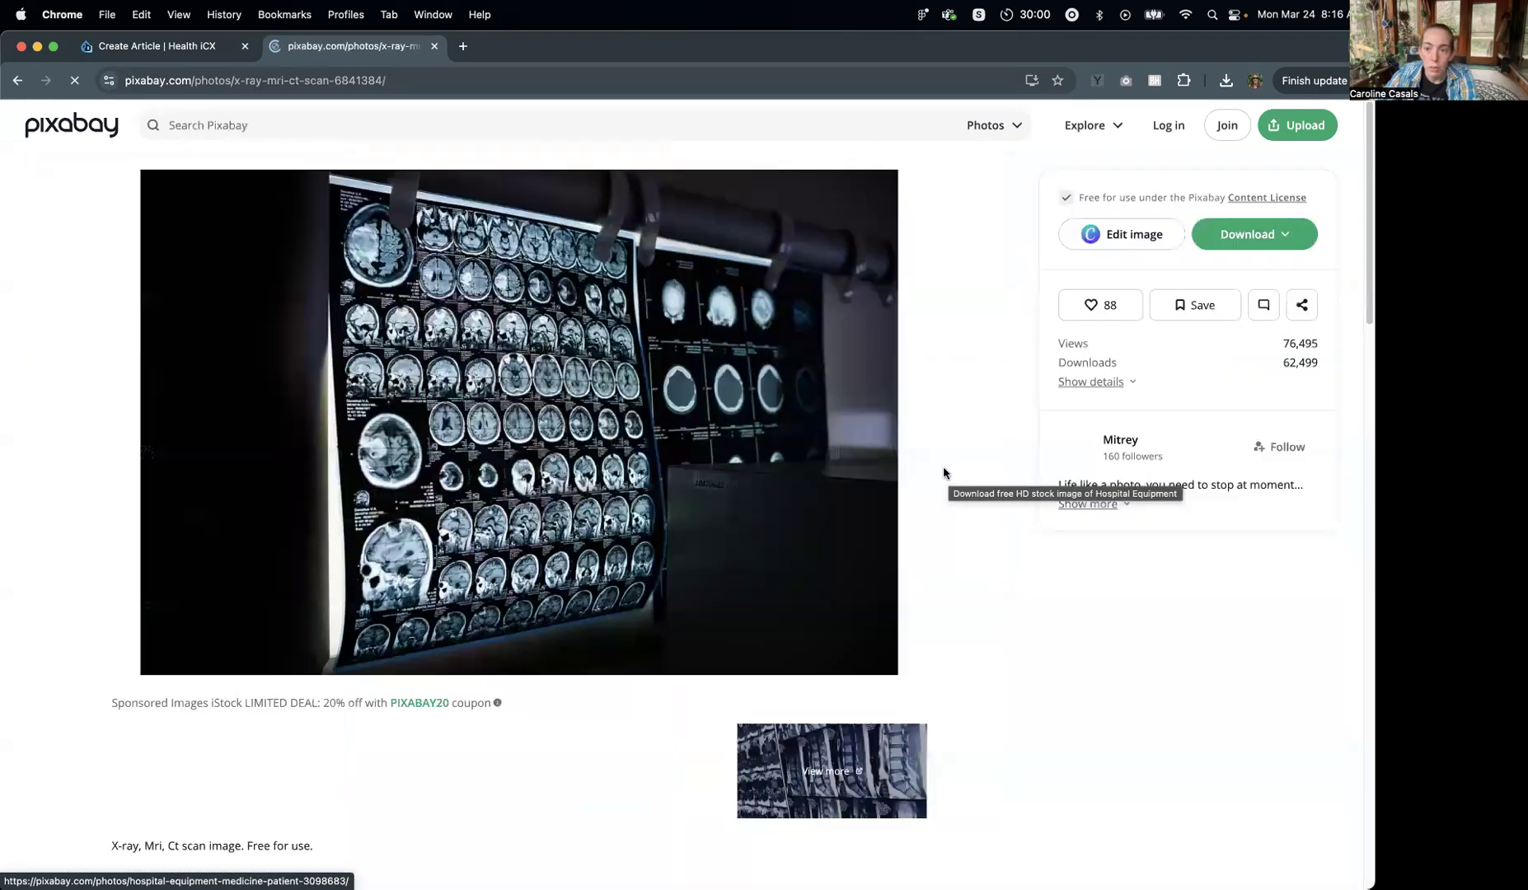
pyautogui.click(1307, 239)
pyautogui.click(1150, 435)
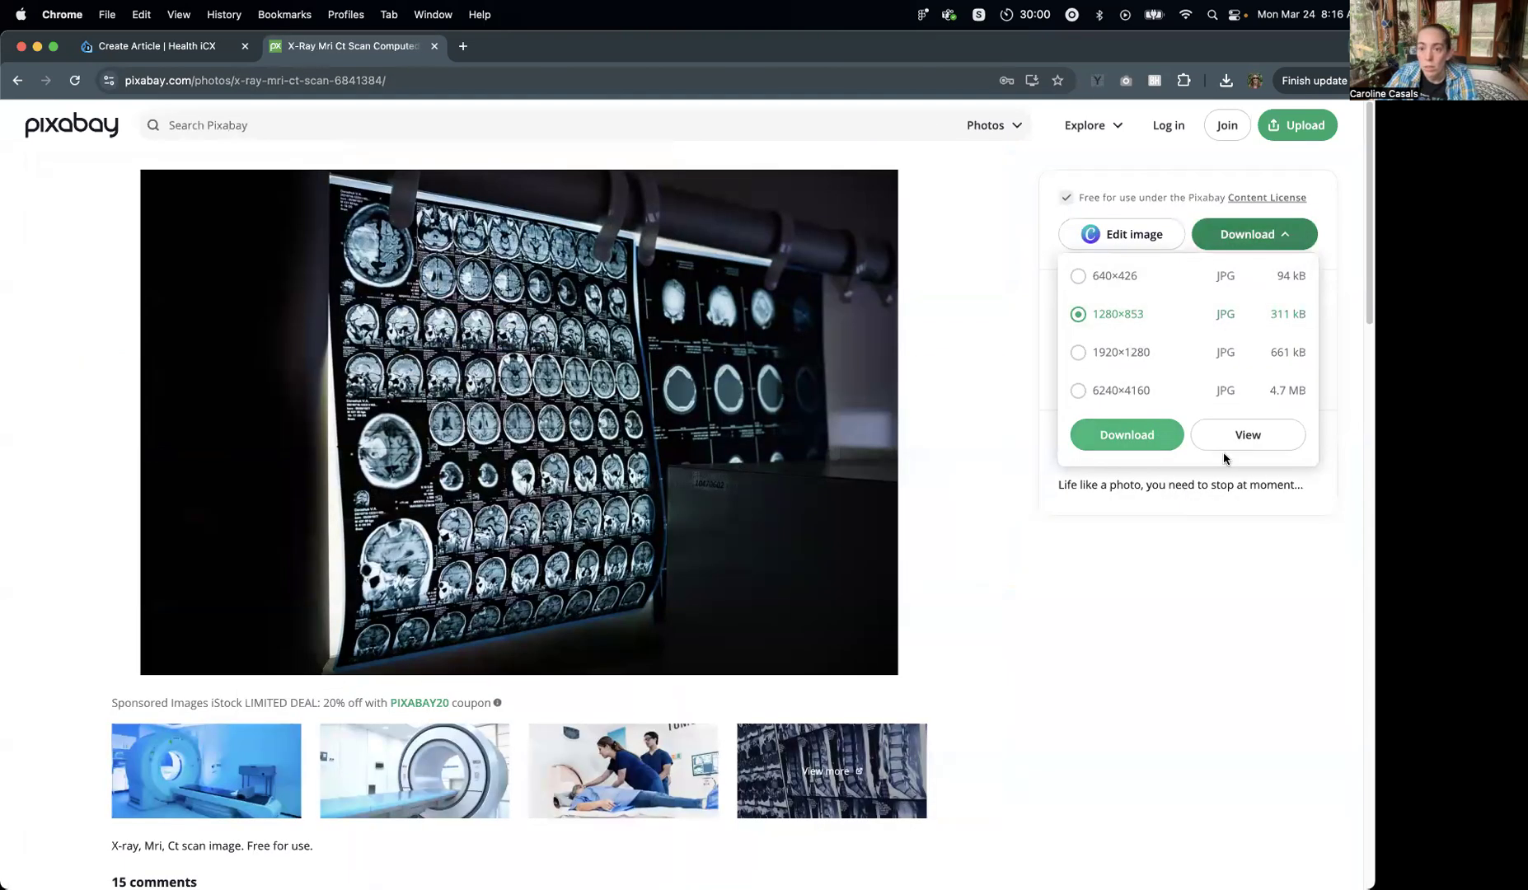
# - Return to the Drupal article and upload x-ray-6841384_1280.jpg as a new media item
pyautogui.click(172, 49)
pyautogui.scroll(2, 370, 321)
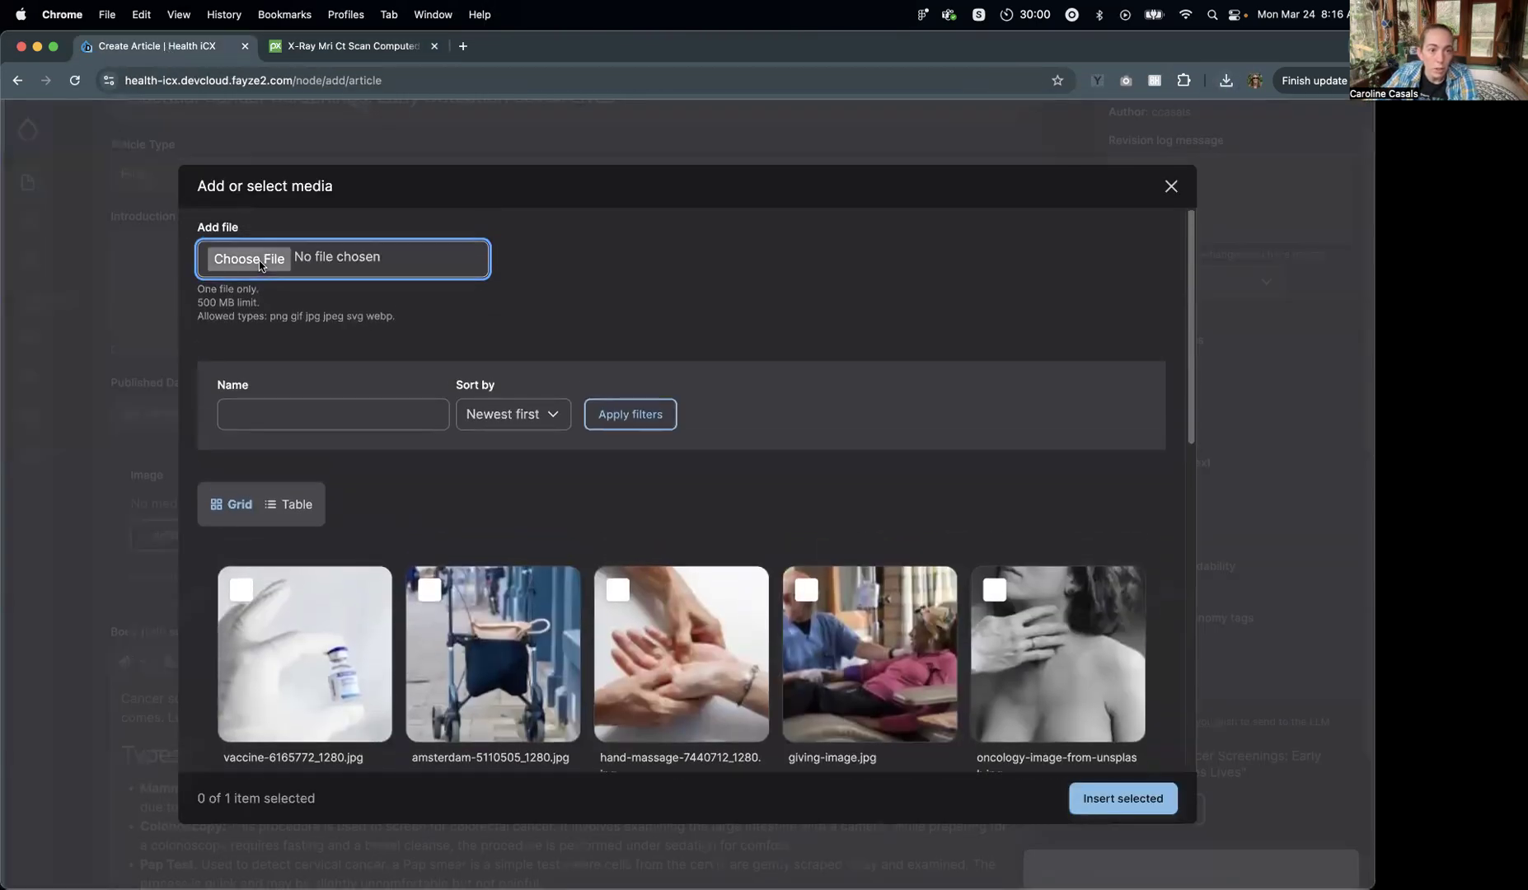
pyautogui.click(249, 259)
pyautogui.click(1182, 742)
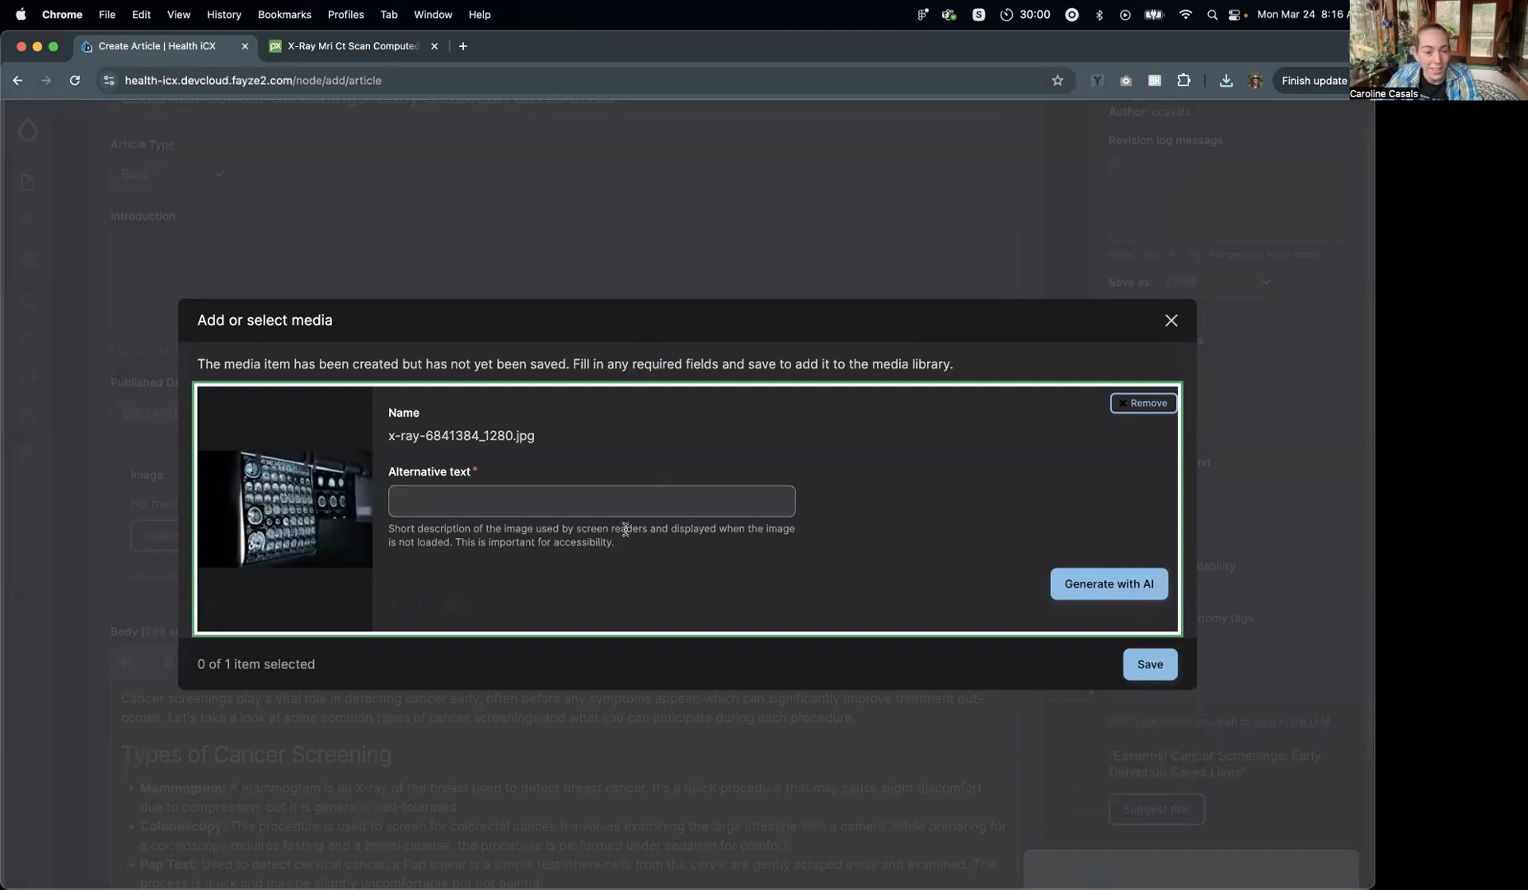
# - Generate the alternative text "Brain MRI scans on a lightbox in a dimly lit room." with AI, save the media item and insert it into the article
pyautogui.click(471, 497)
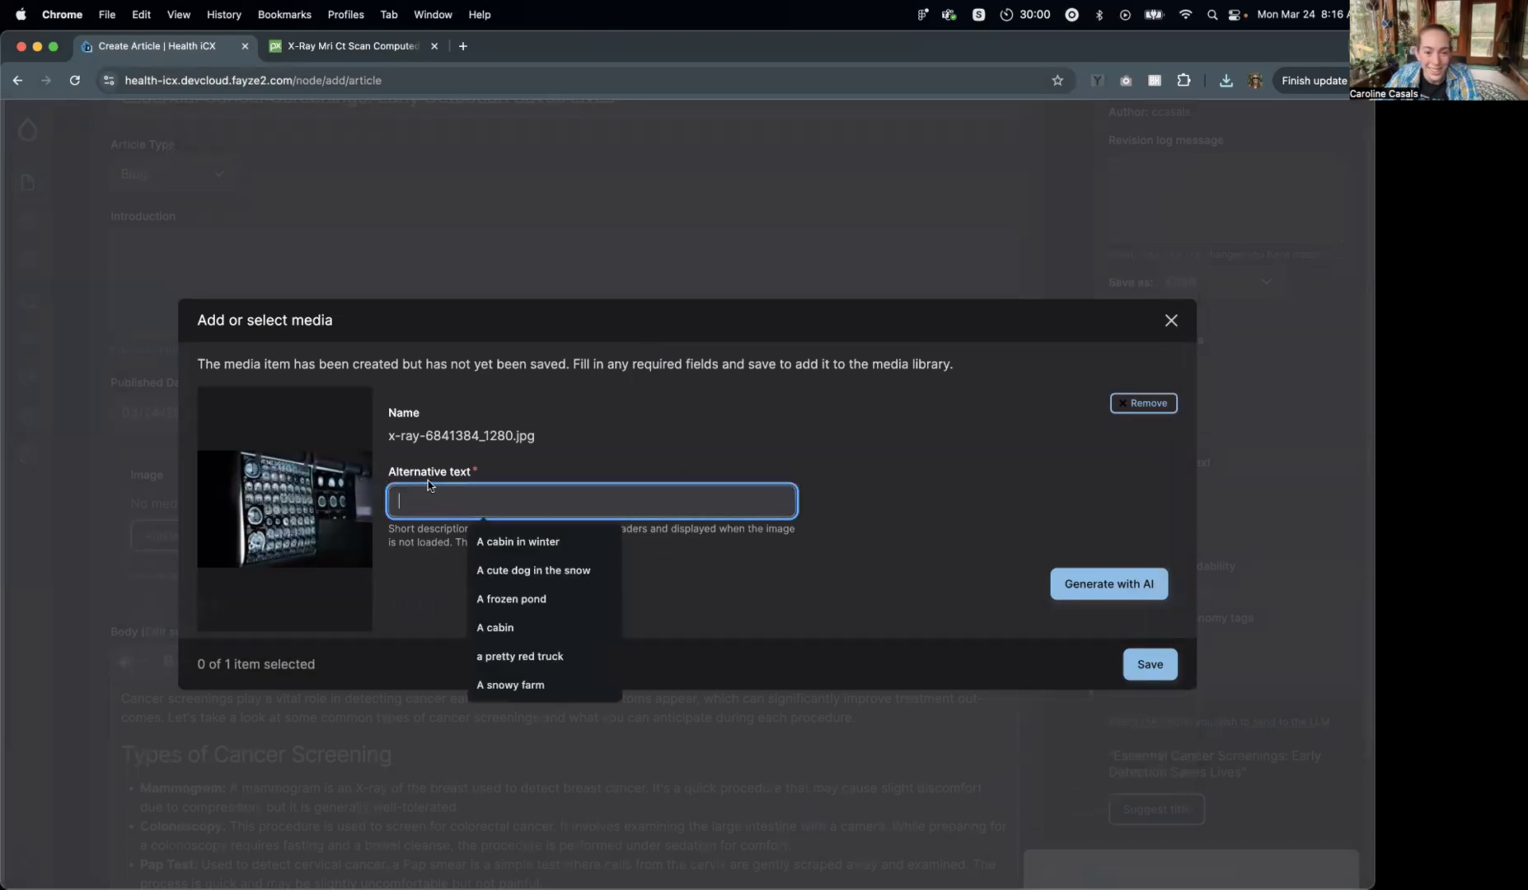
pyautogui.click(1107, 590)
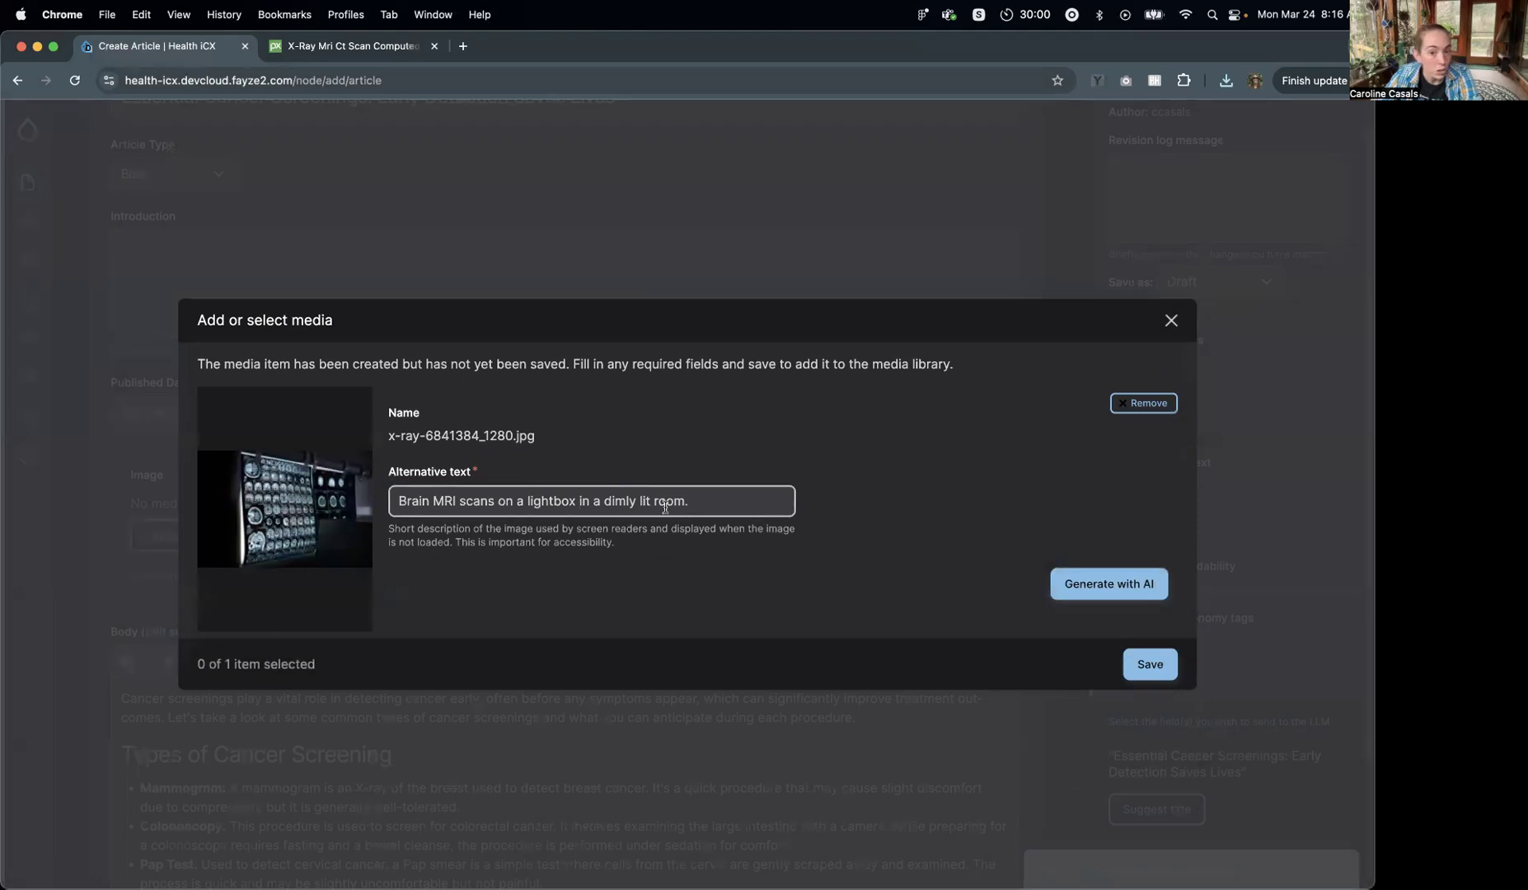
pyautogui.moveTo(732, 501); pyautogui.dragTo(418, 498)
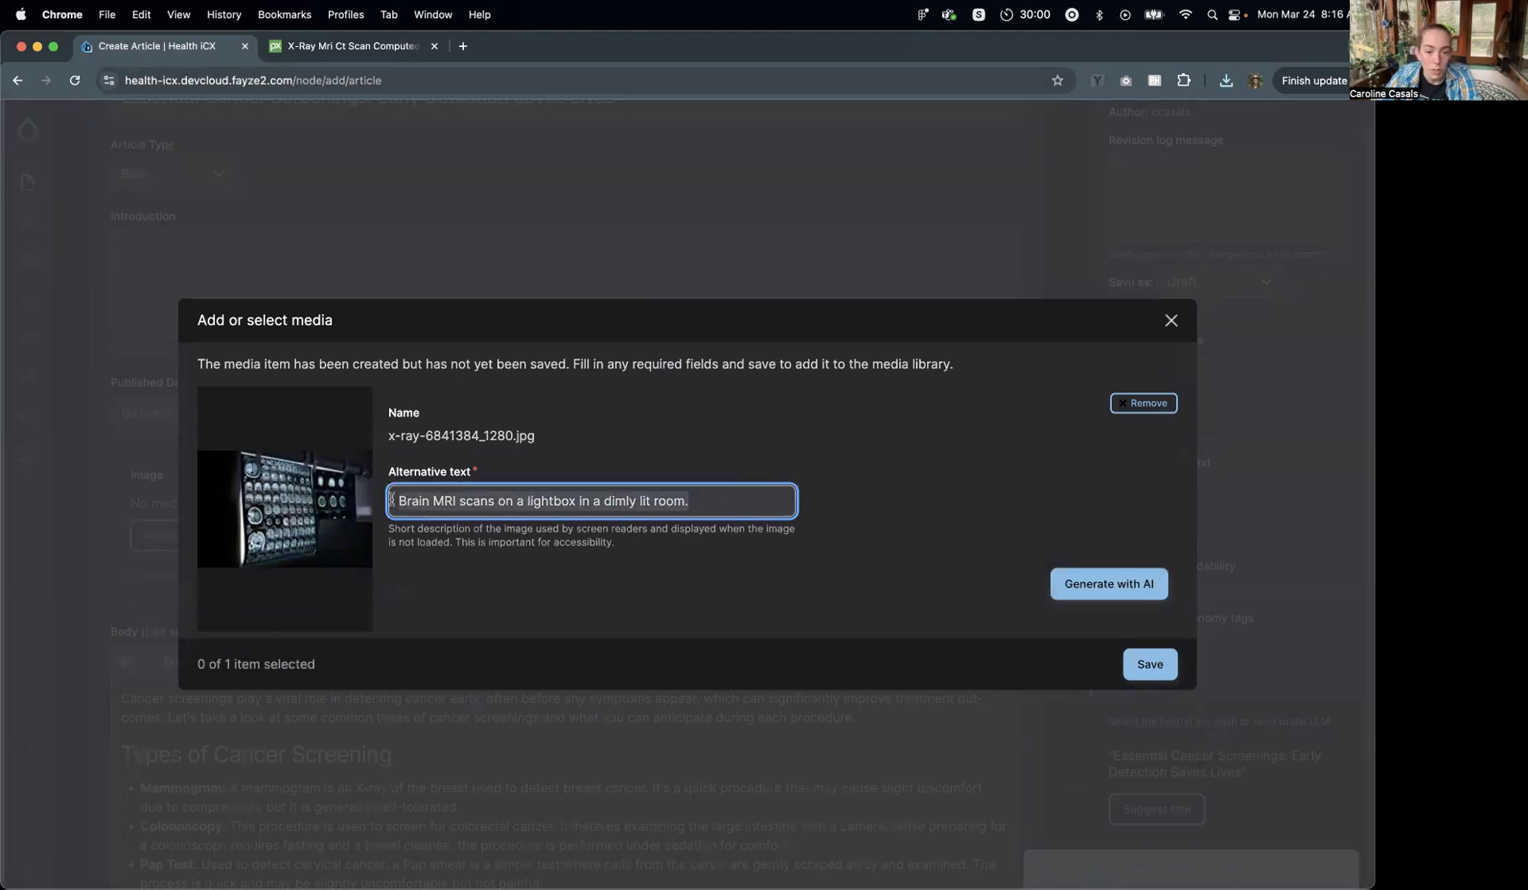
pyautogui.click(1150, 664)
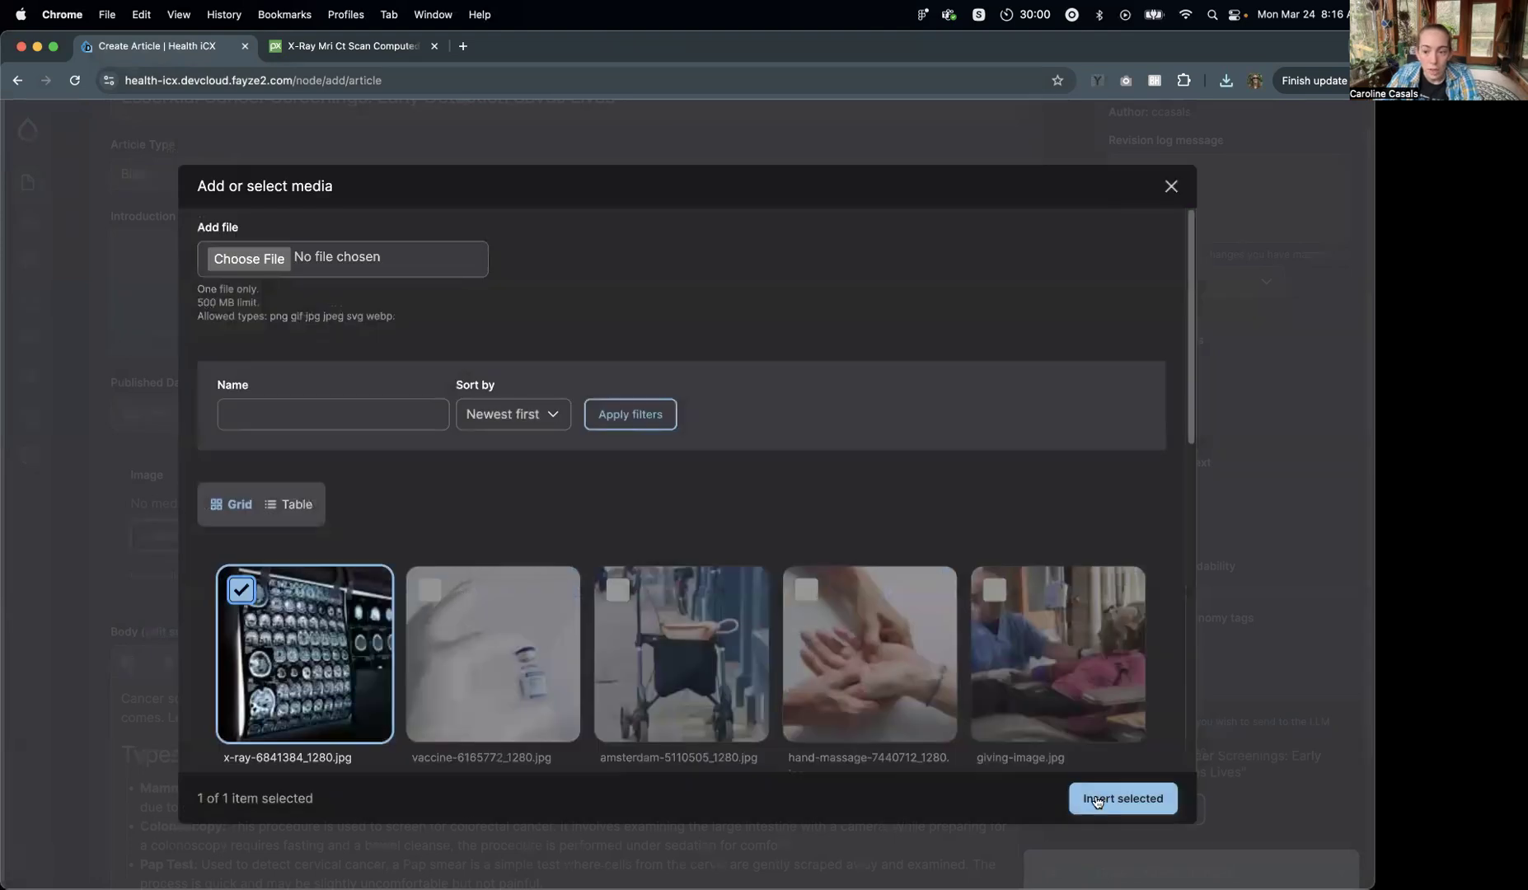
pyautogui.click(1097, 799)
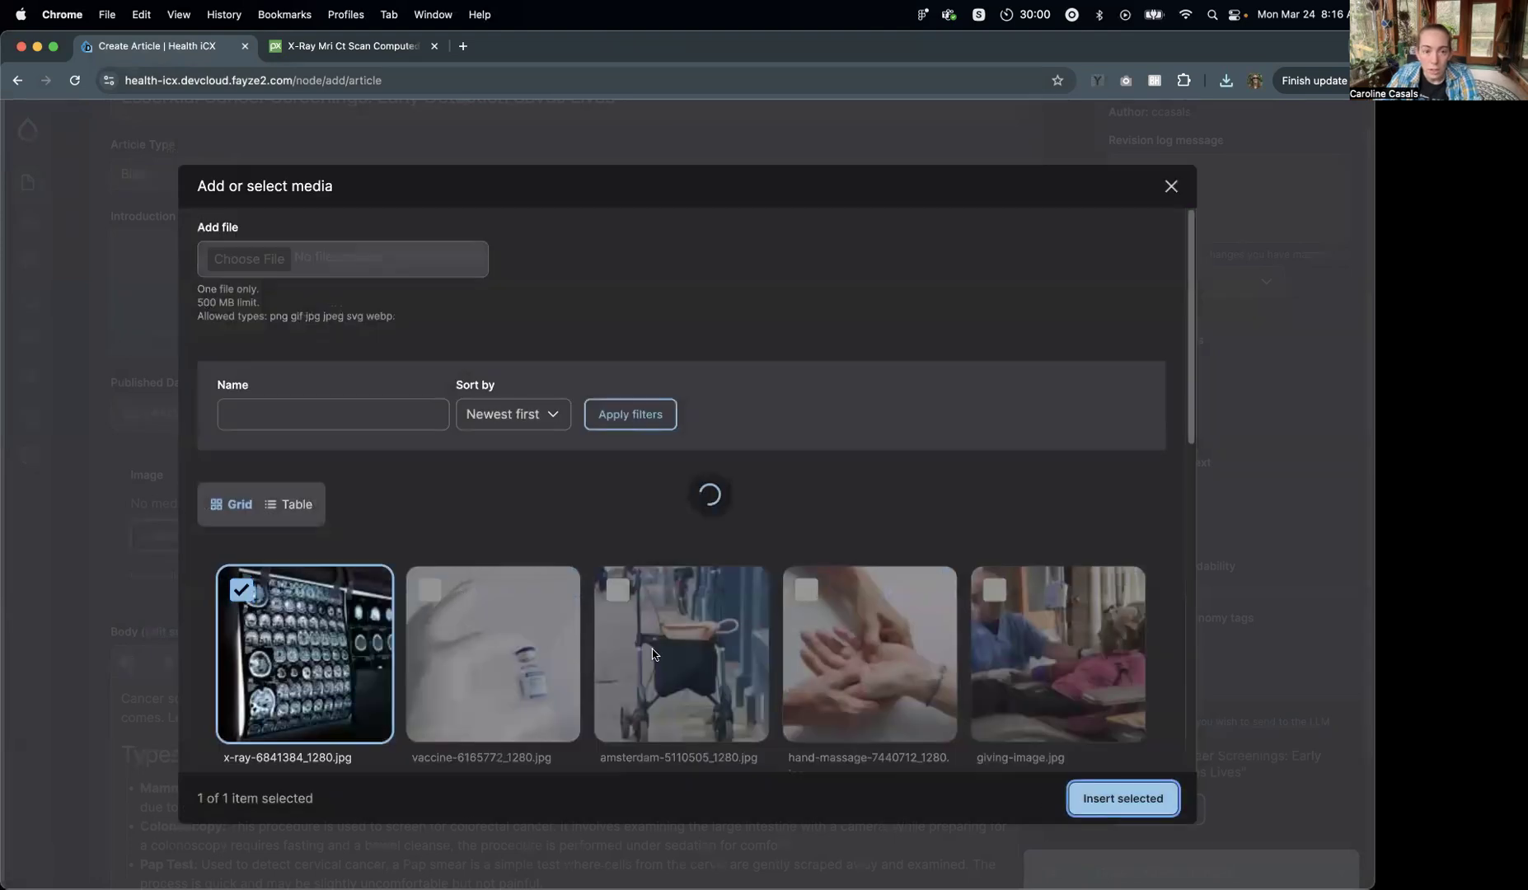
# - Choose a save state other than Draft, save the article and look over its page from top to bottom
pyautogui.click(1205, 282)
pyautogui.click(1187, 303)
pyautogui.click(976, 168)
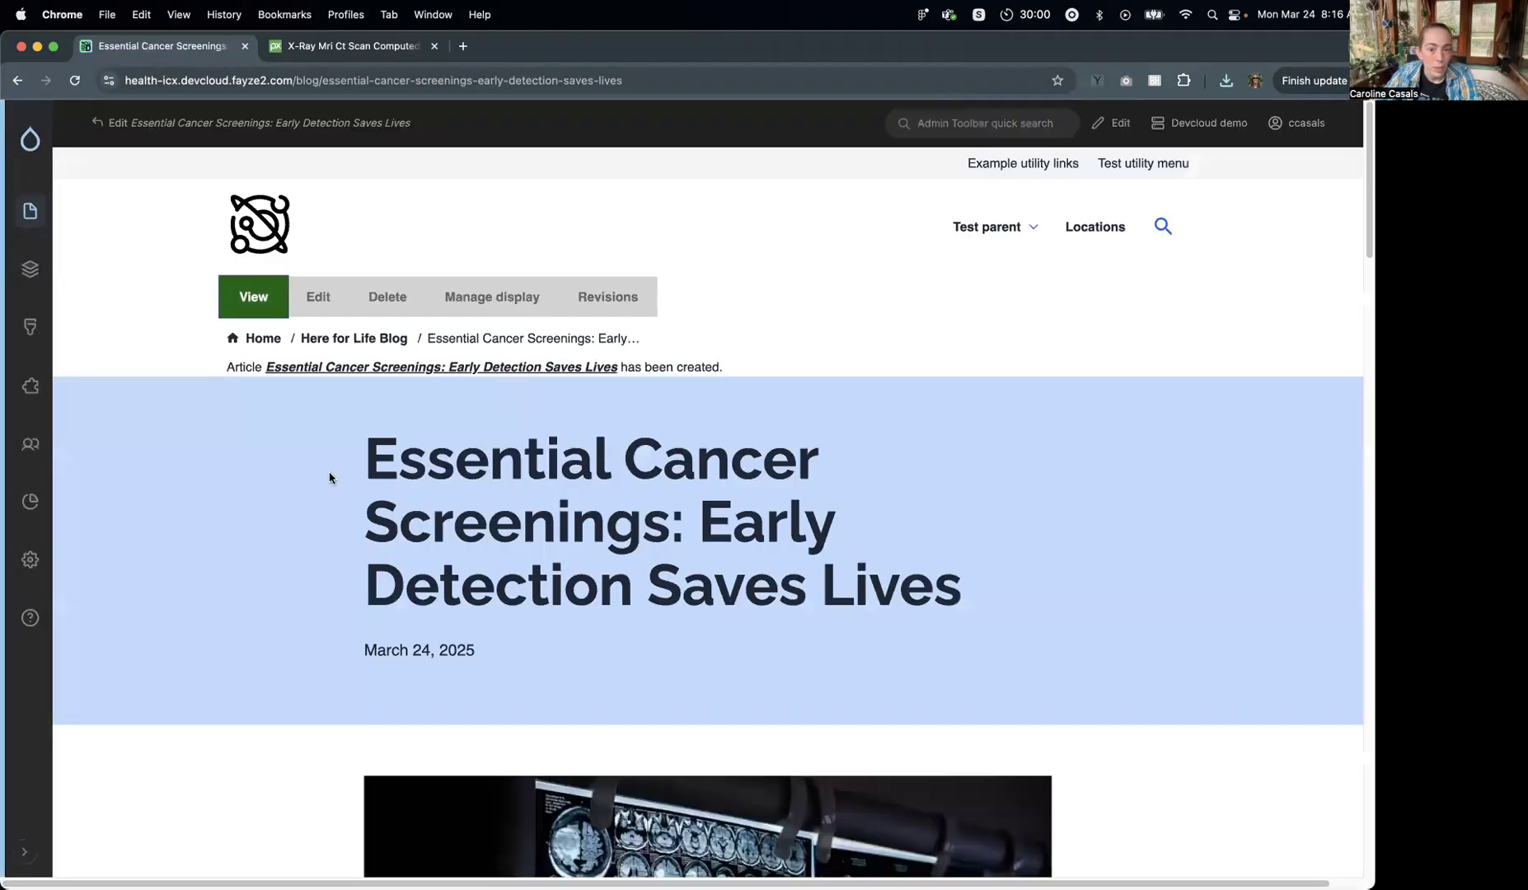
pyautogui.scroll(-10, 328, 477)
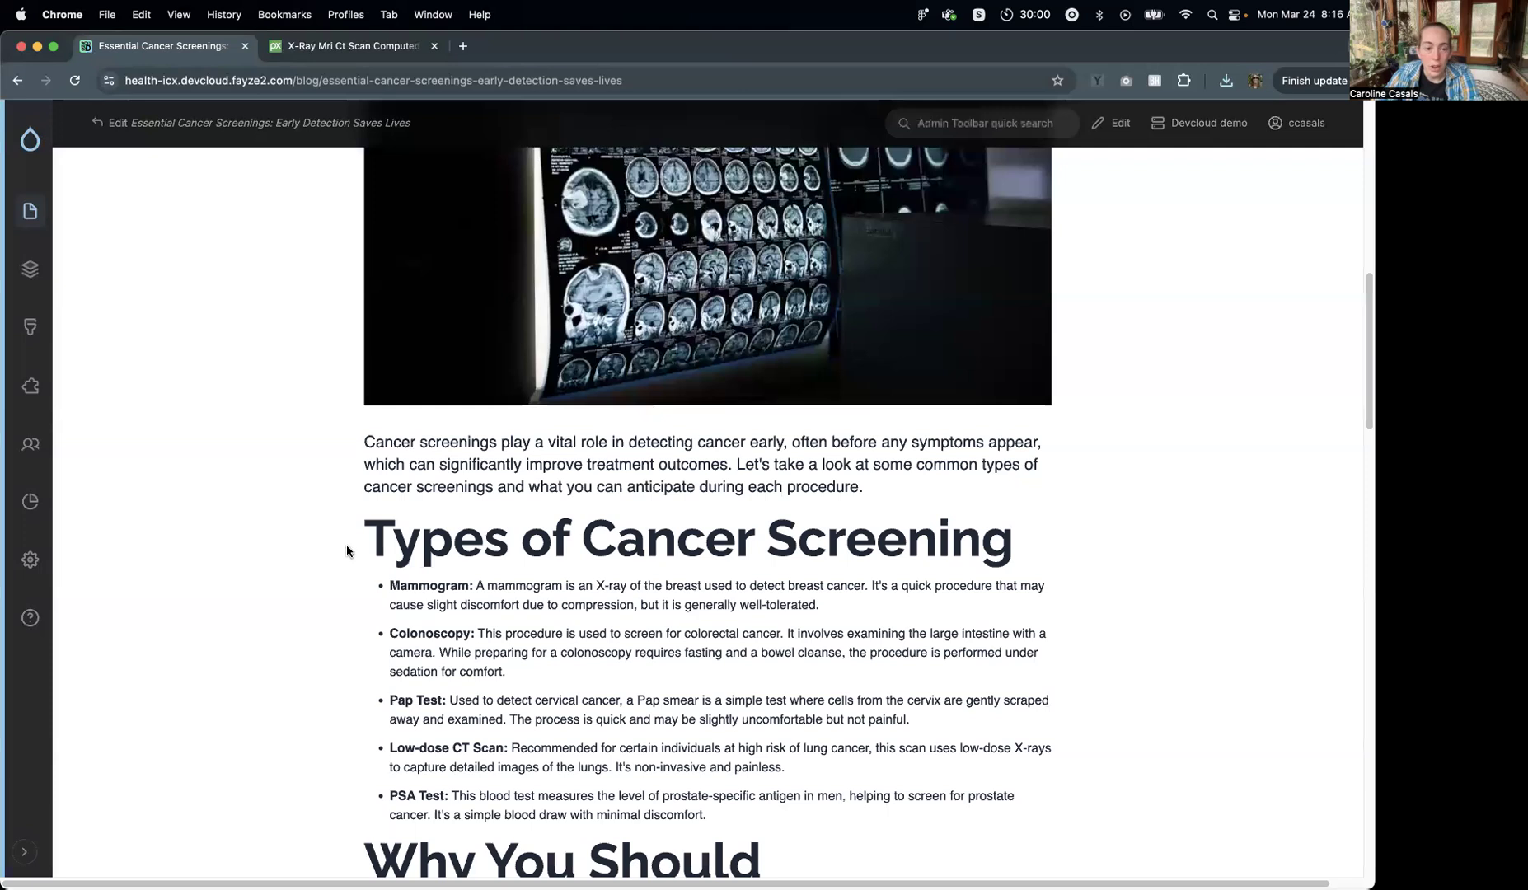
pyautogui.scroll(-6, 346, 550)
pyautogui.scroll(16, 350, 551)
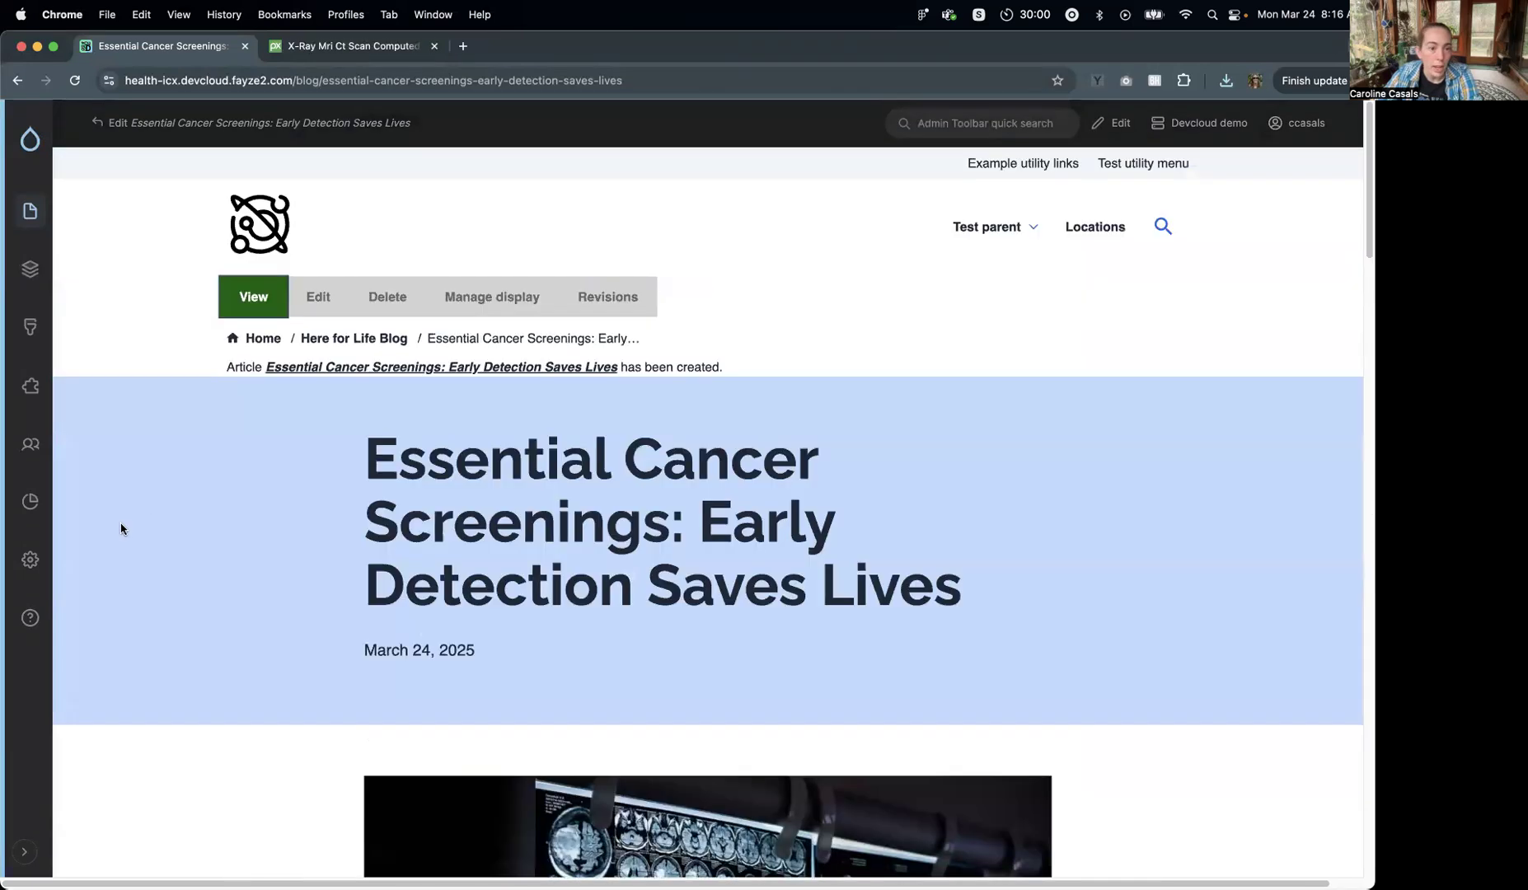
# - Open the term list of the Conditions treated taxonomy vocabulary
pyautogui.moveTo(25, 210)
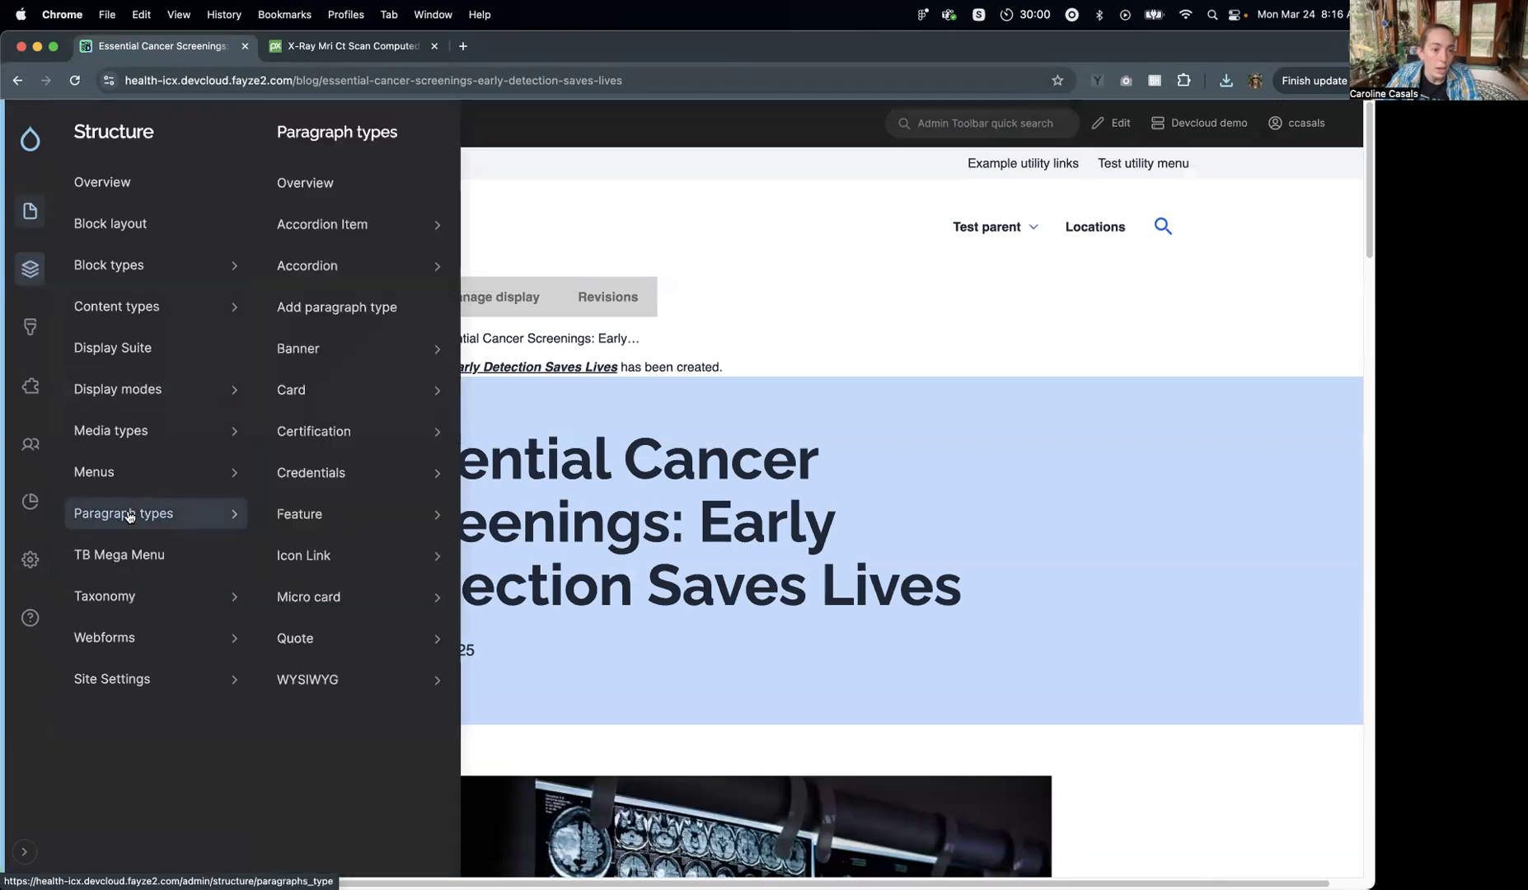
pyautogui.moveTo(119, 607)
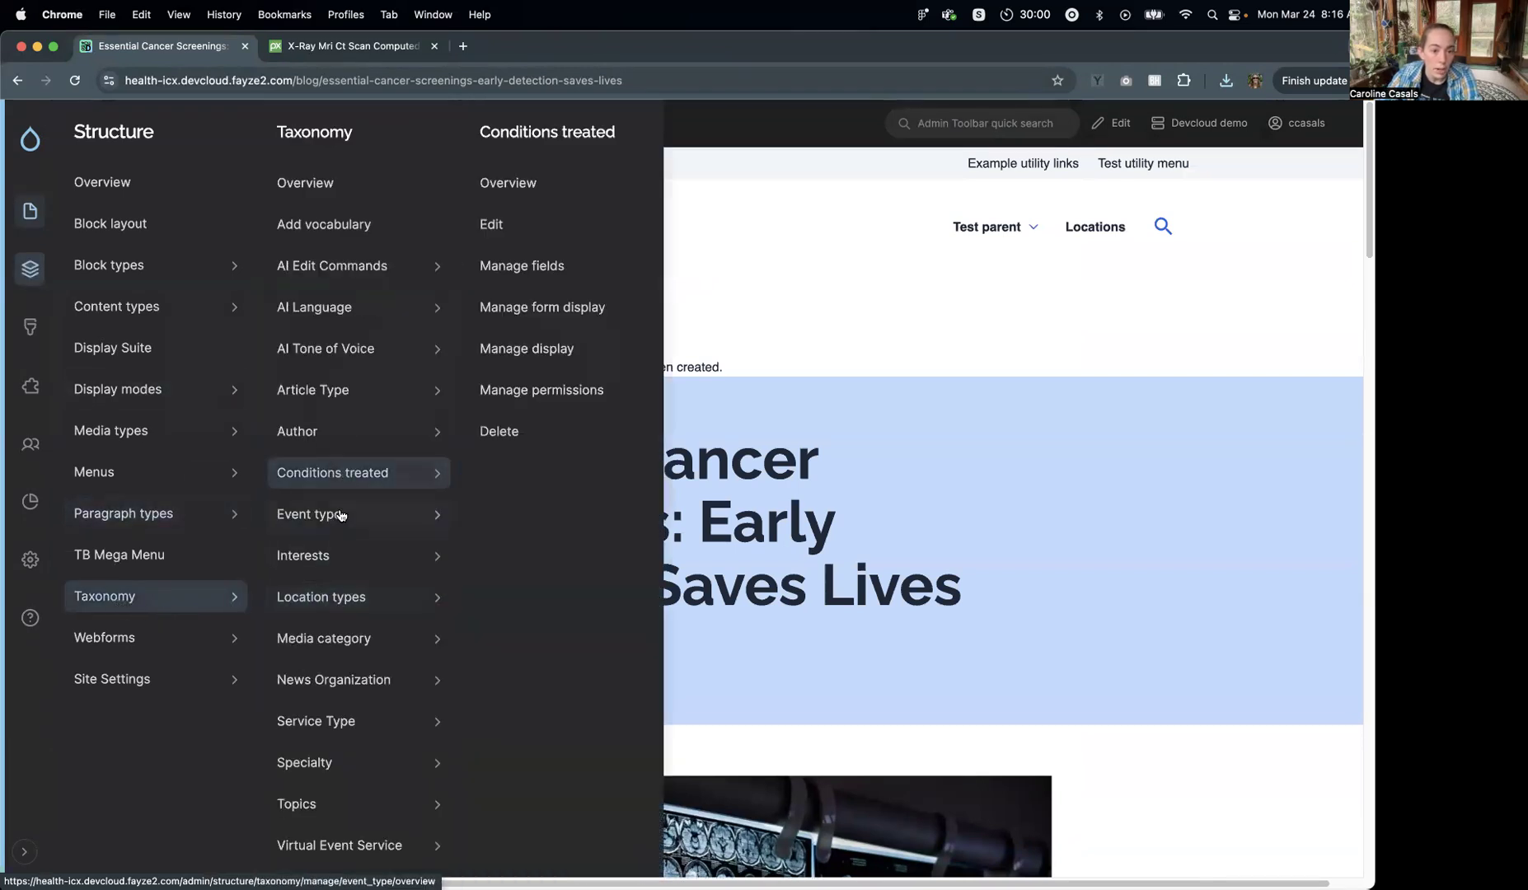
pyautogui.moveTo(333, 553)
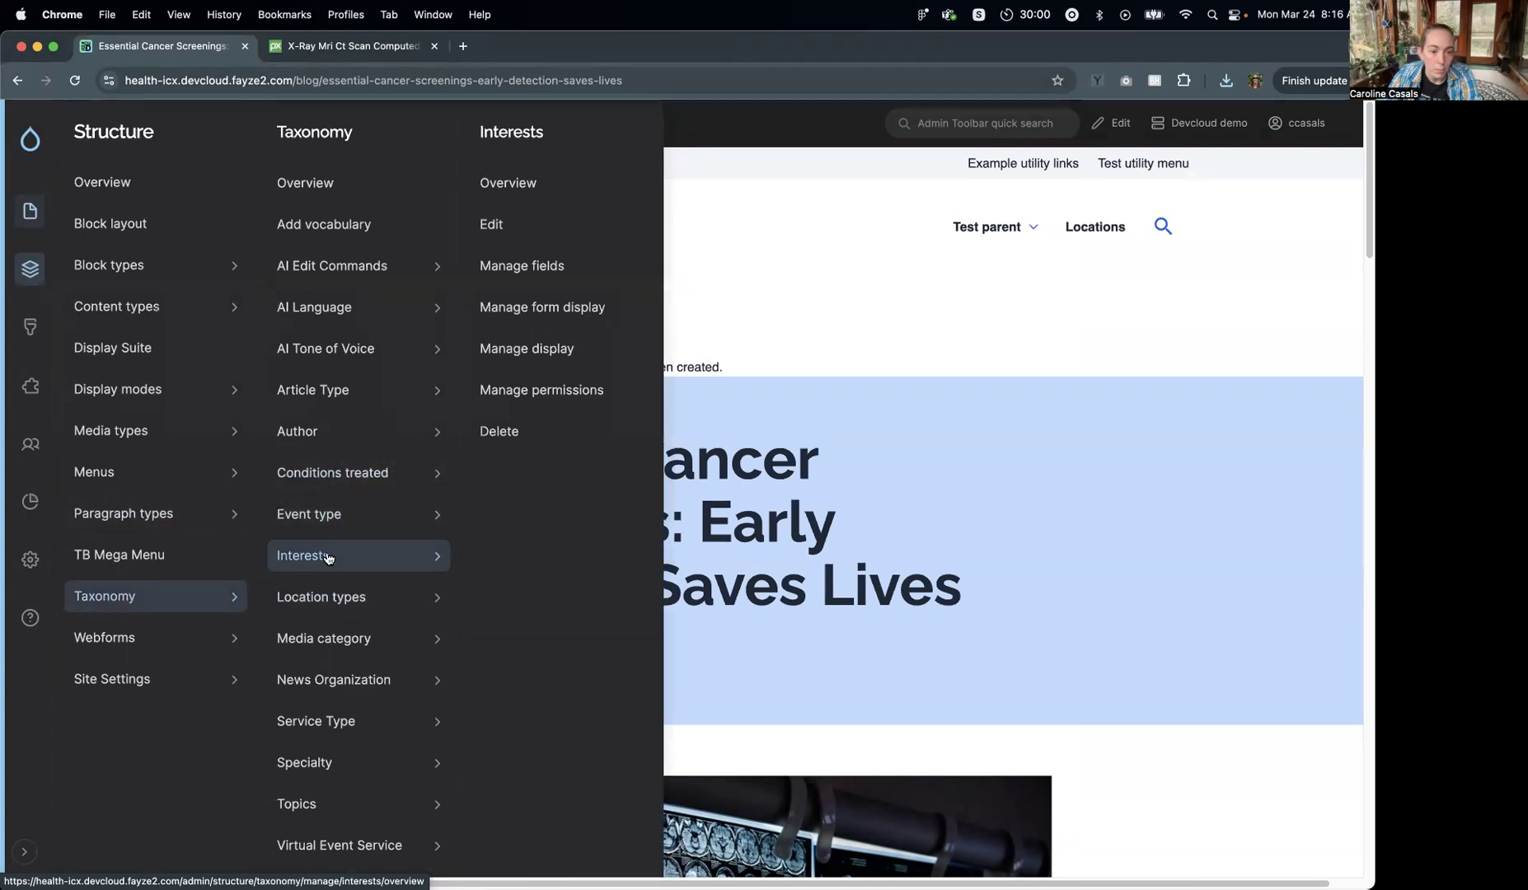
pyautogui.click(334, 474)
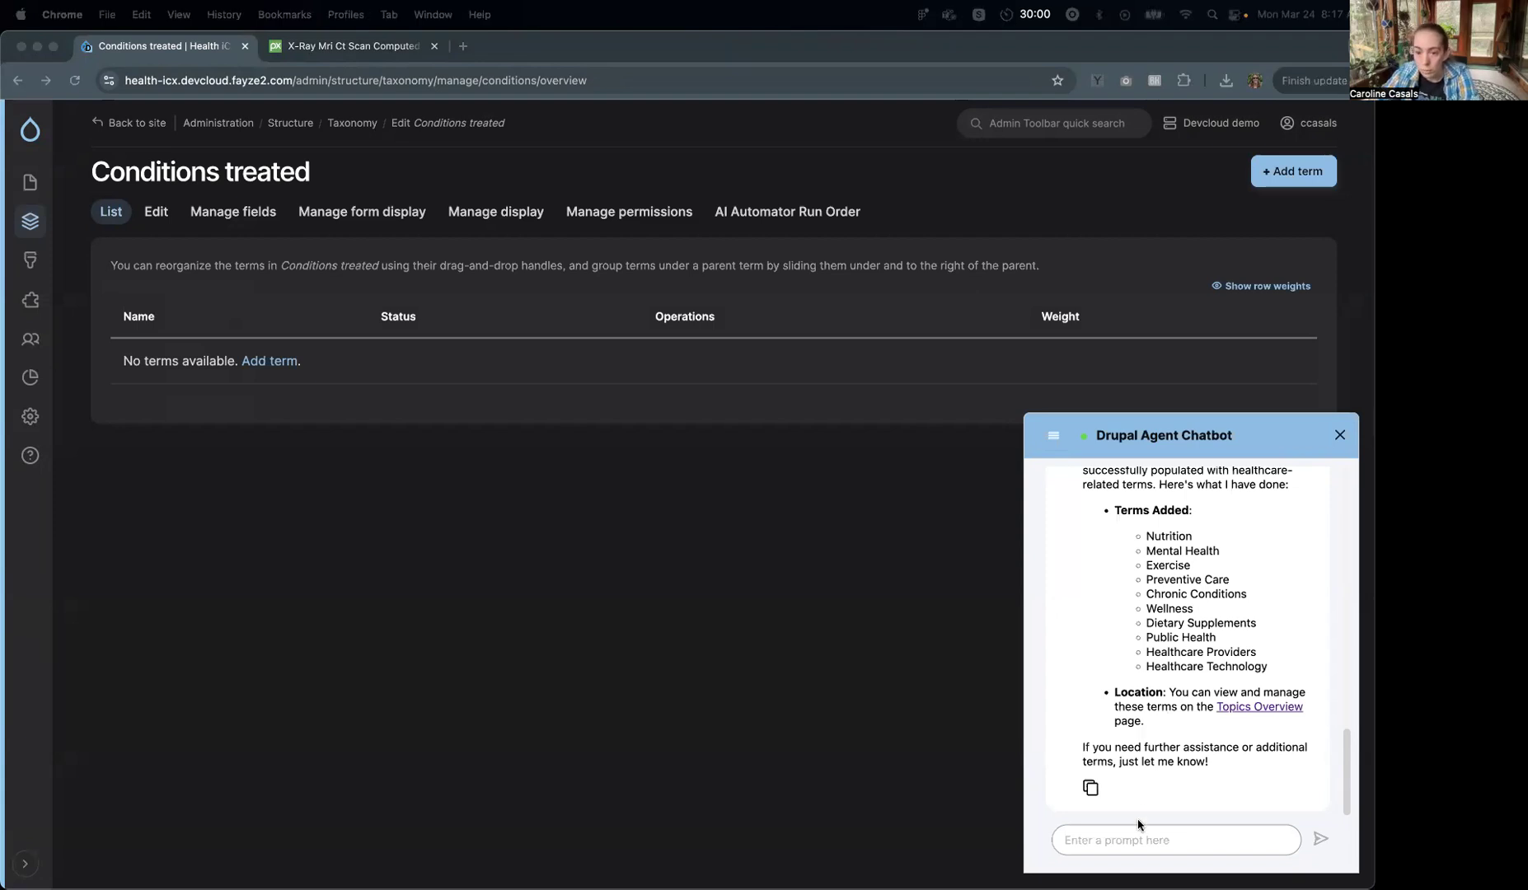
# - Ask the Drupal Agent Chatbot to populate the "conditions treated" vocabulary with healthcare related topics for tagging health and wellness articles
pyautogui.click(1113, 839)
pyautogui.write('can you please populate the "conditions treated" vocabulary with healthcare related topics that we might tag health and wellness articles with?')
pyautogui.press('Return')
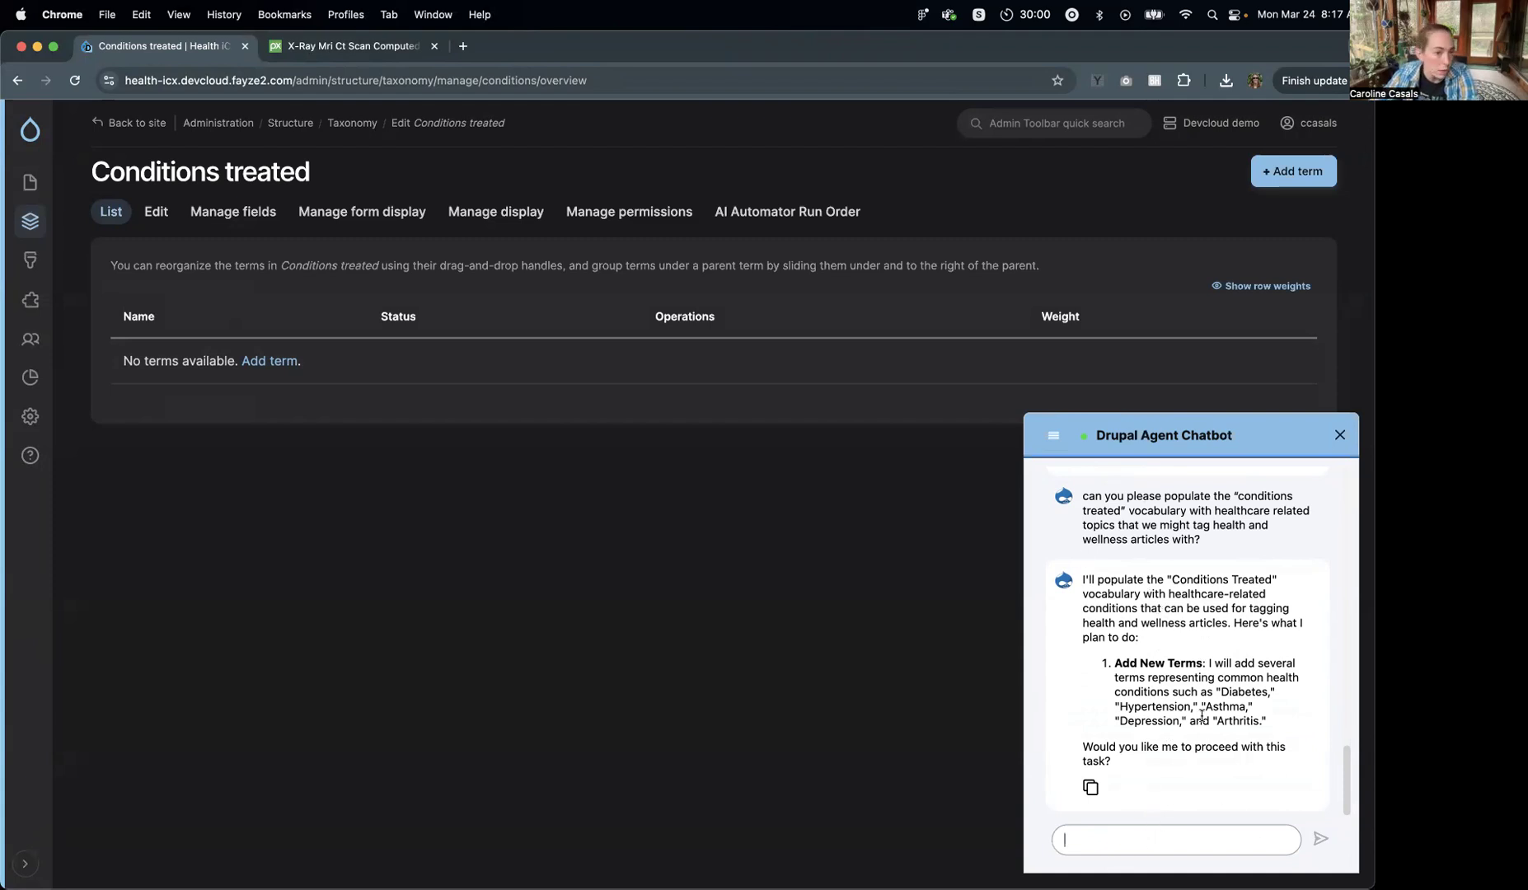
# - Approve the chatbot's plan to add the condition terms, then reload the Conditions treated term list and collapse the chatbot
pyautogui.write('yes')
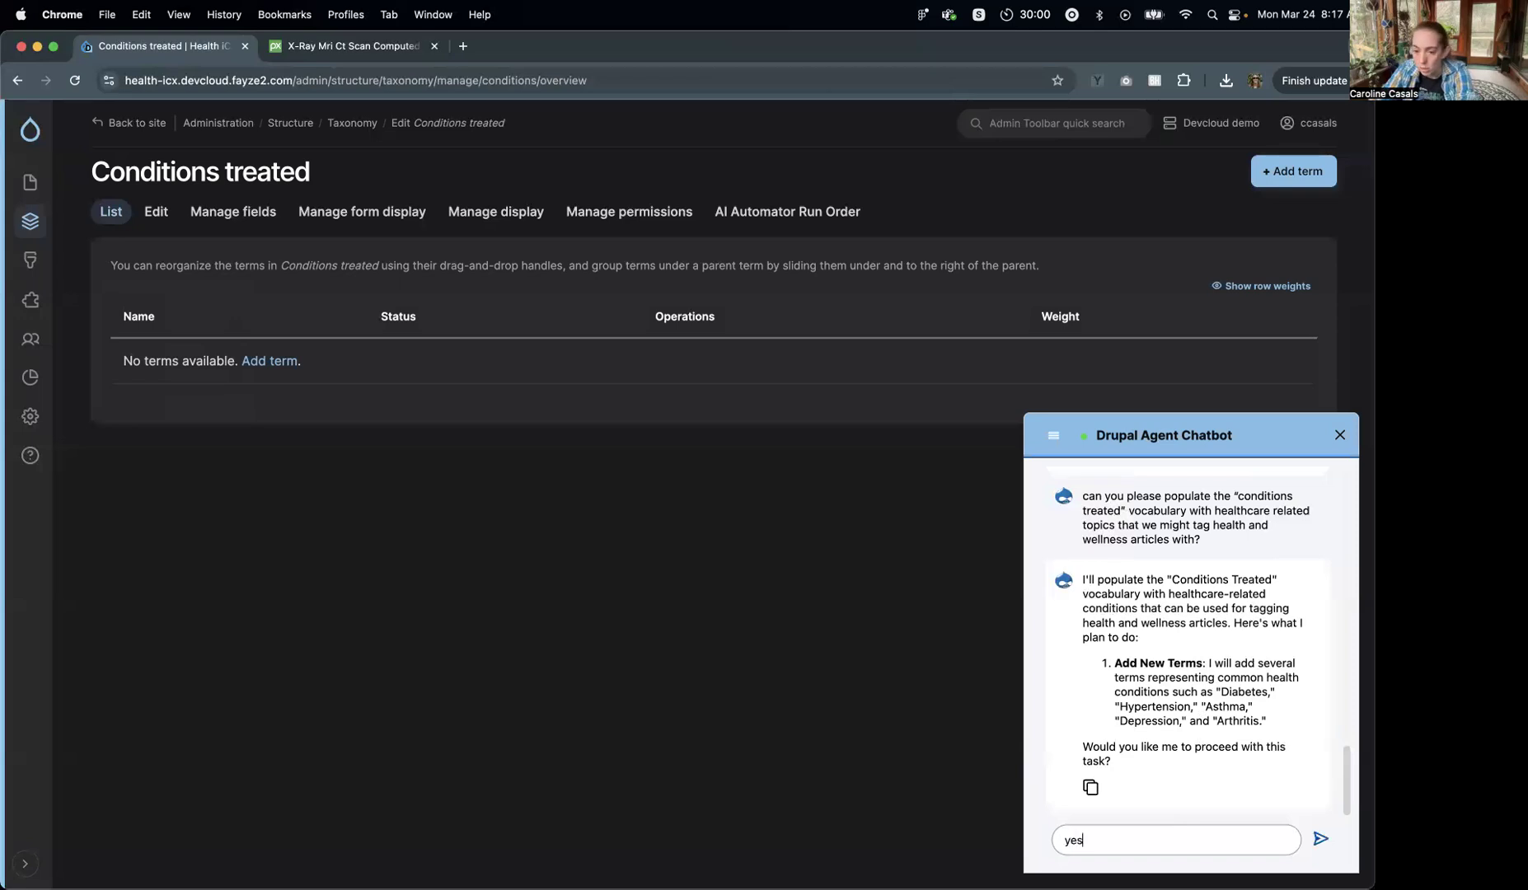
pyautogui.press('Return')
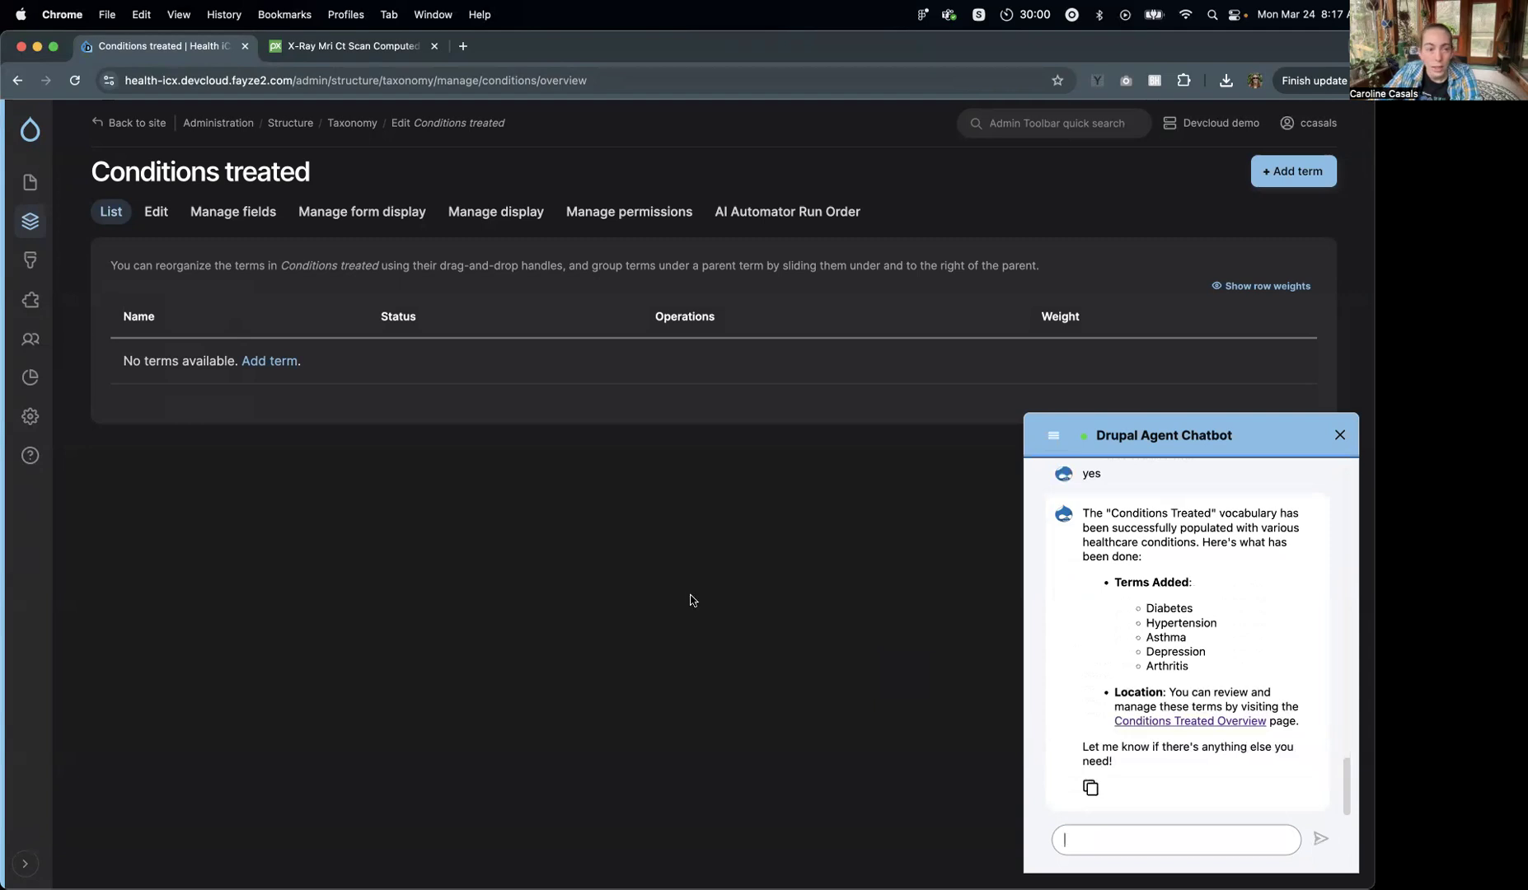
pyautogui.click(75, 80)
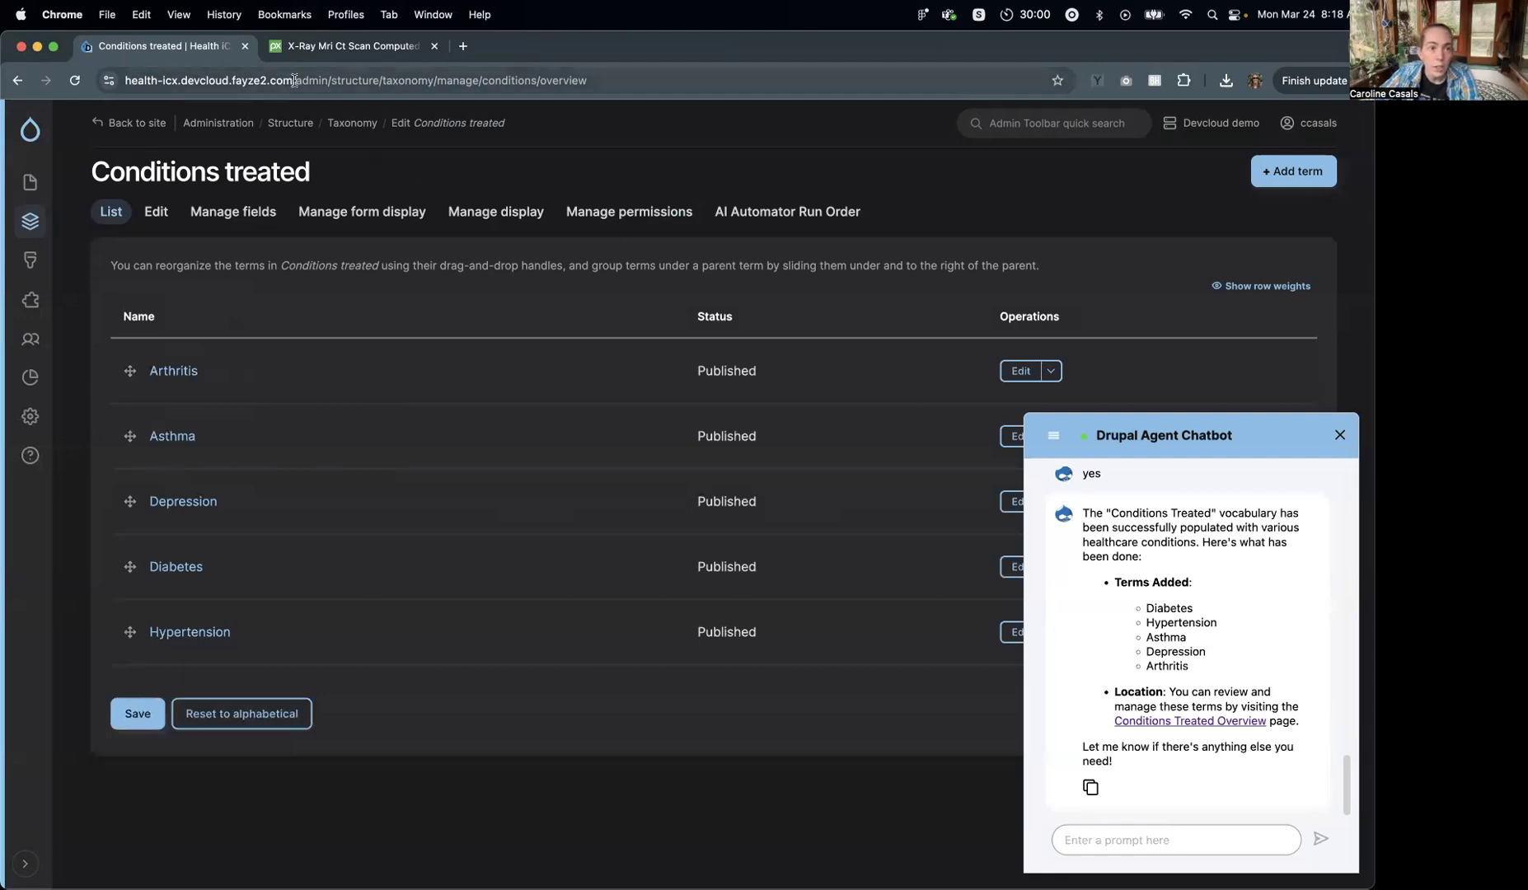
pyautogui.click(1262, 436)
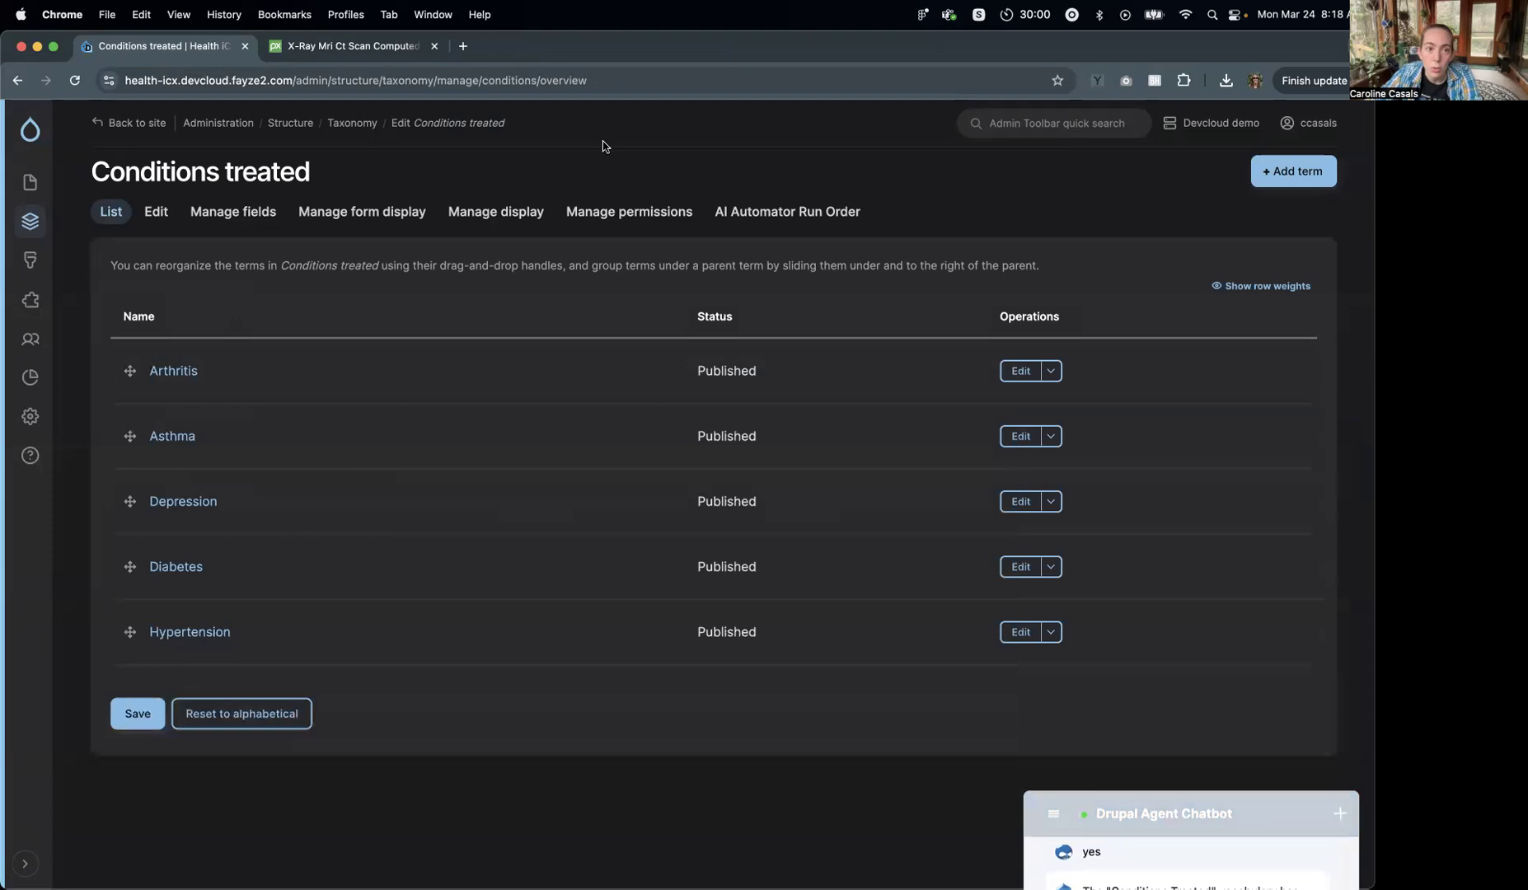
# - Open the site's Storybook by replacing the admin path in the address with /storybook
pyautogui.moveTo(296, 79); pyautogui.dragTo(665, 81)
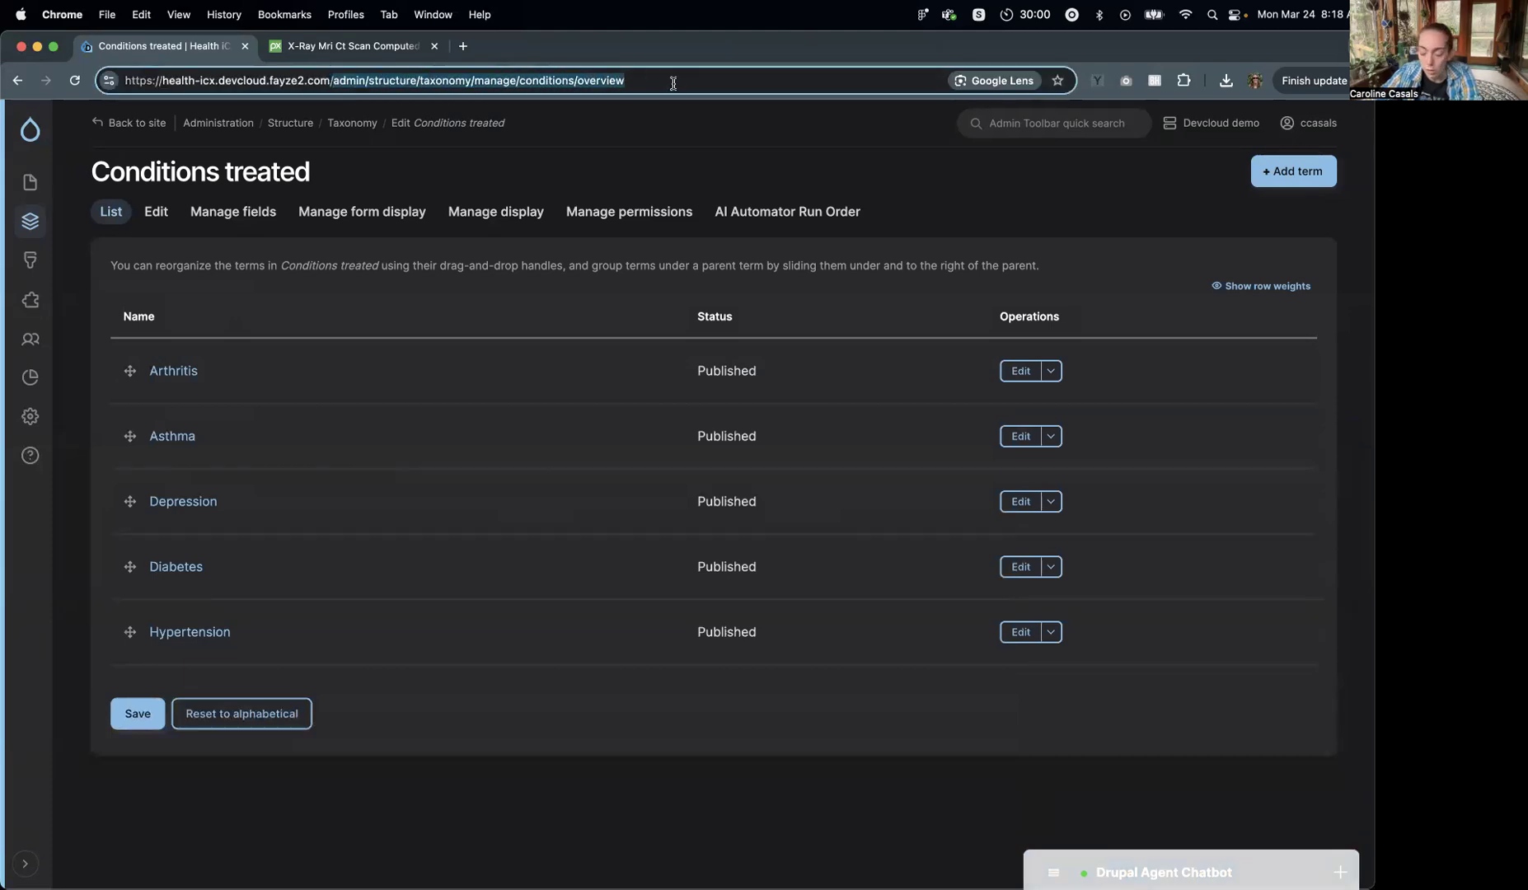
pyautogui.write('story')
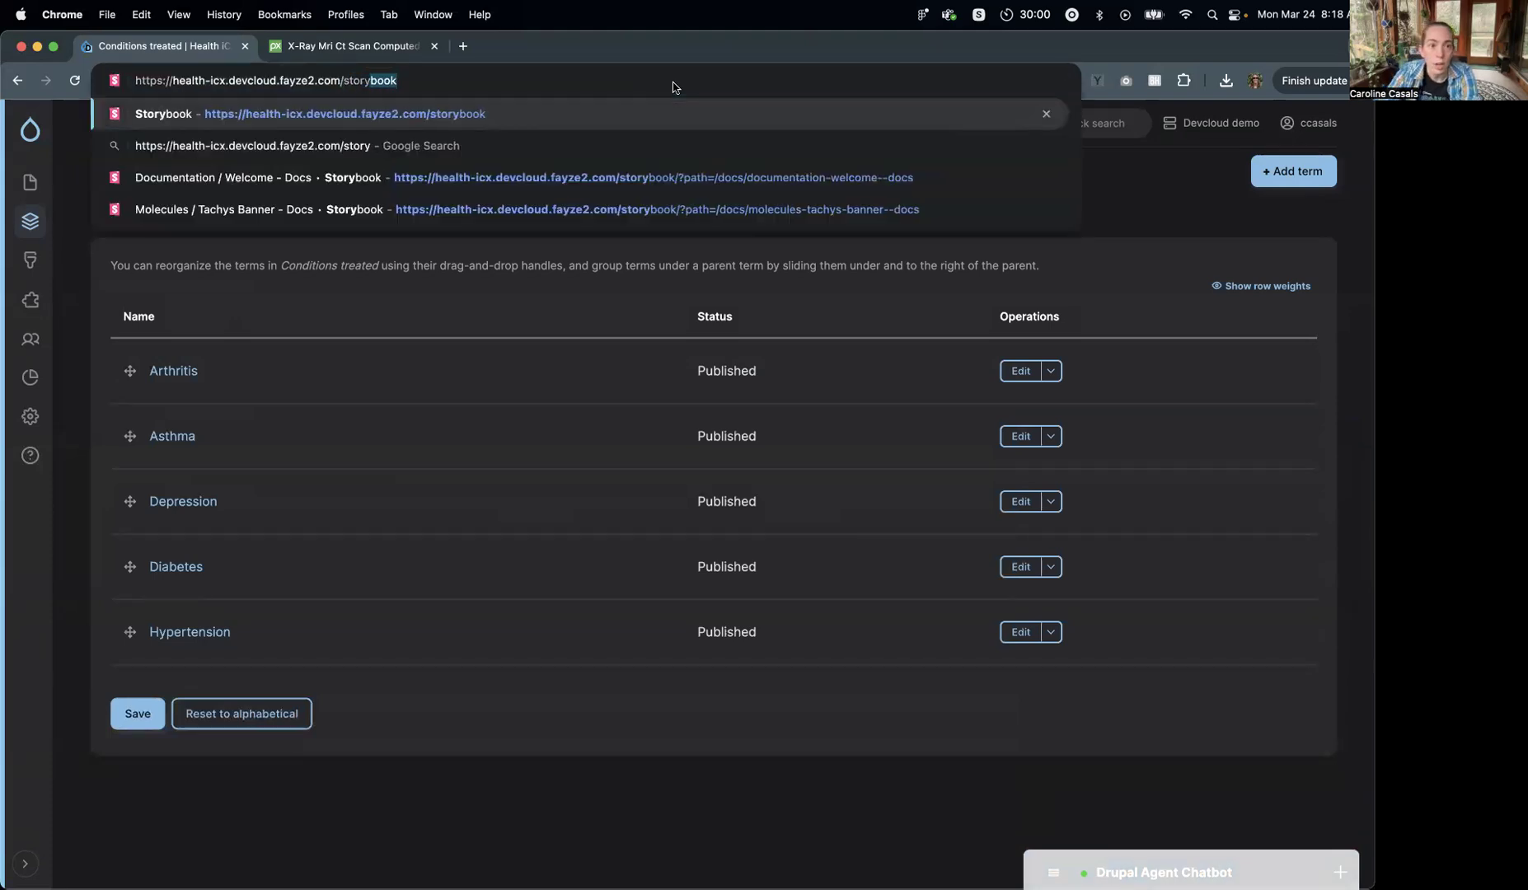
pyautogui.press('Return')
# - View the Tachys Accordion component with Accordion Item 2 expanded, and look over the Tachys Banner component's examples
pyautogui.scroll(-3, 116, 581)
pyautogui.click(107, 561)
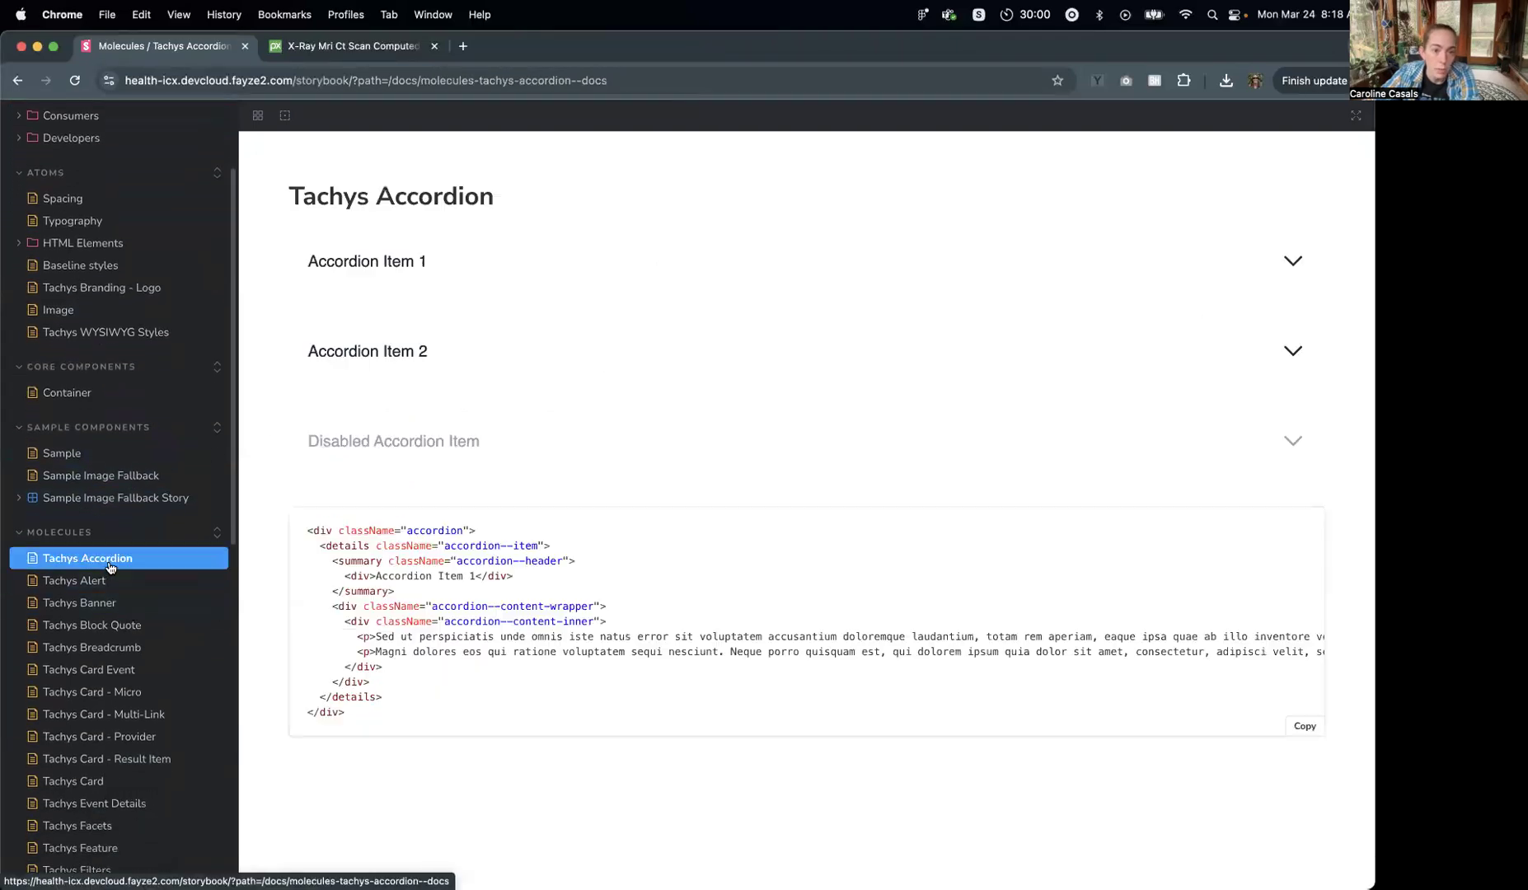
pyautogui.click(474, 337)
pyautogui.scroll(-3, 115, 511)
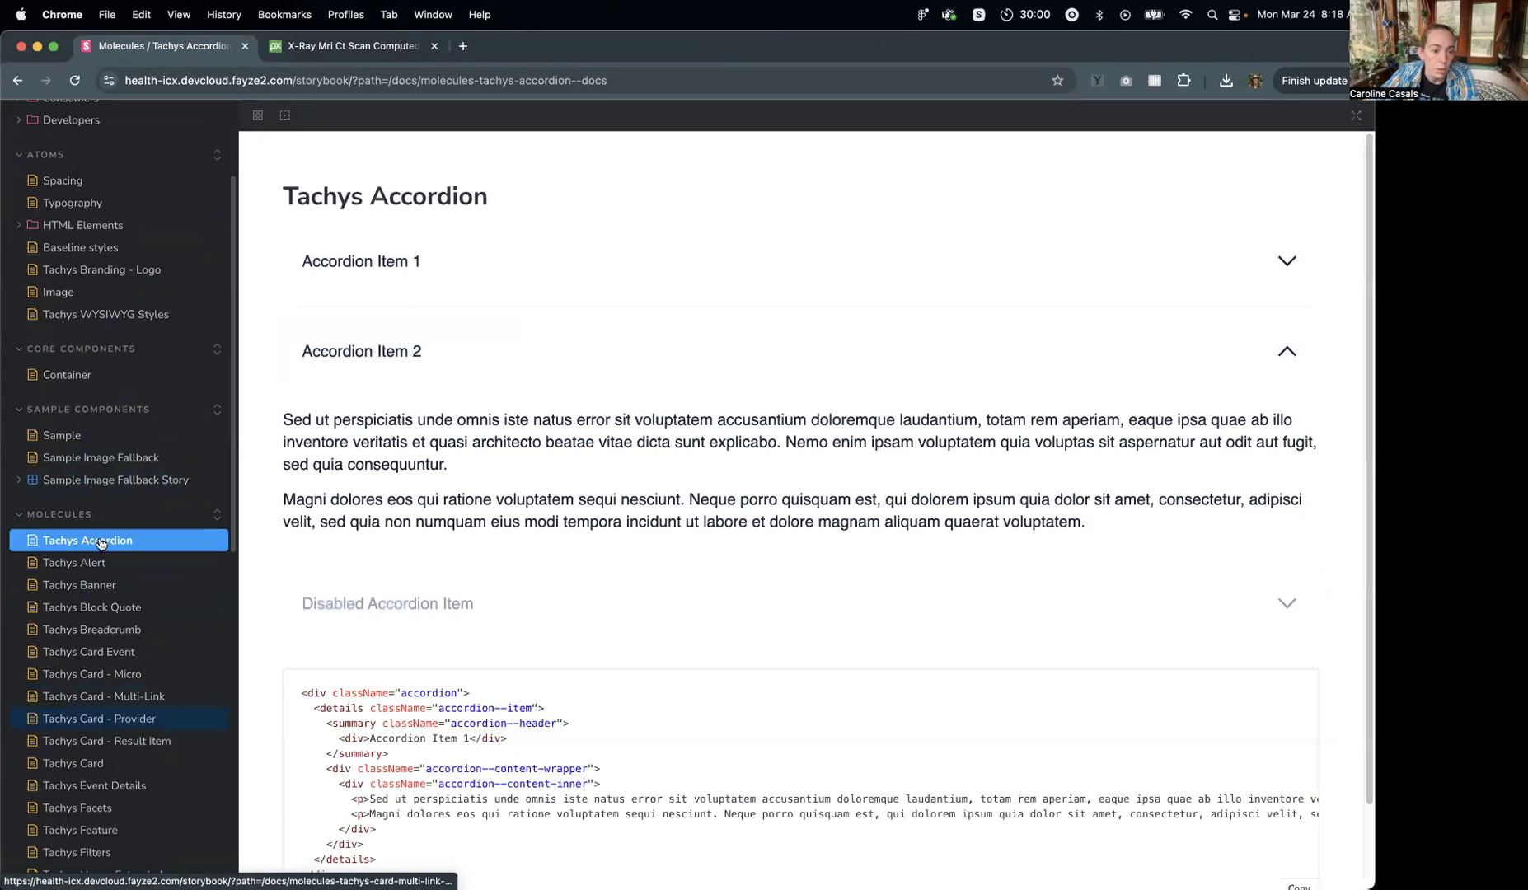
pyautogui.click(100, 527)
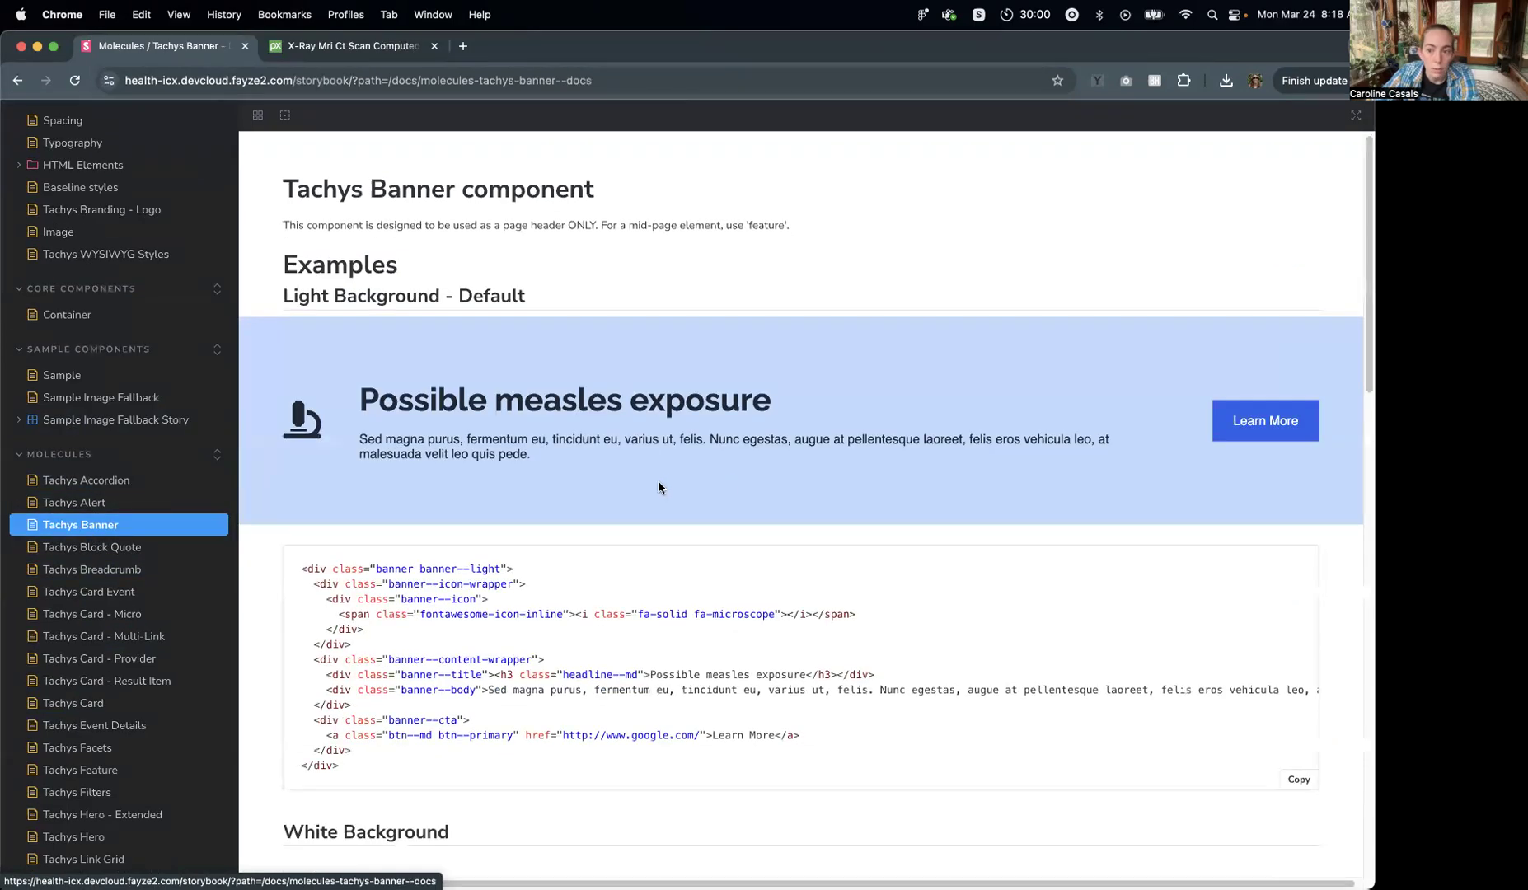
pyautogui.scroll(-3, 850, 566)
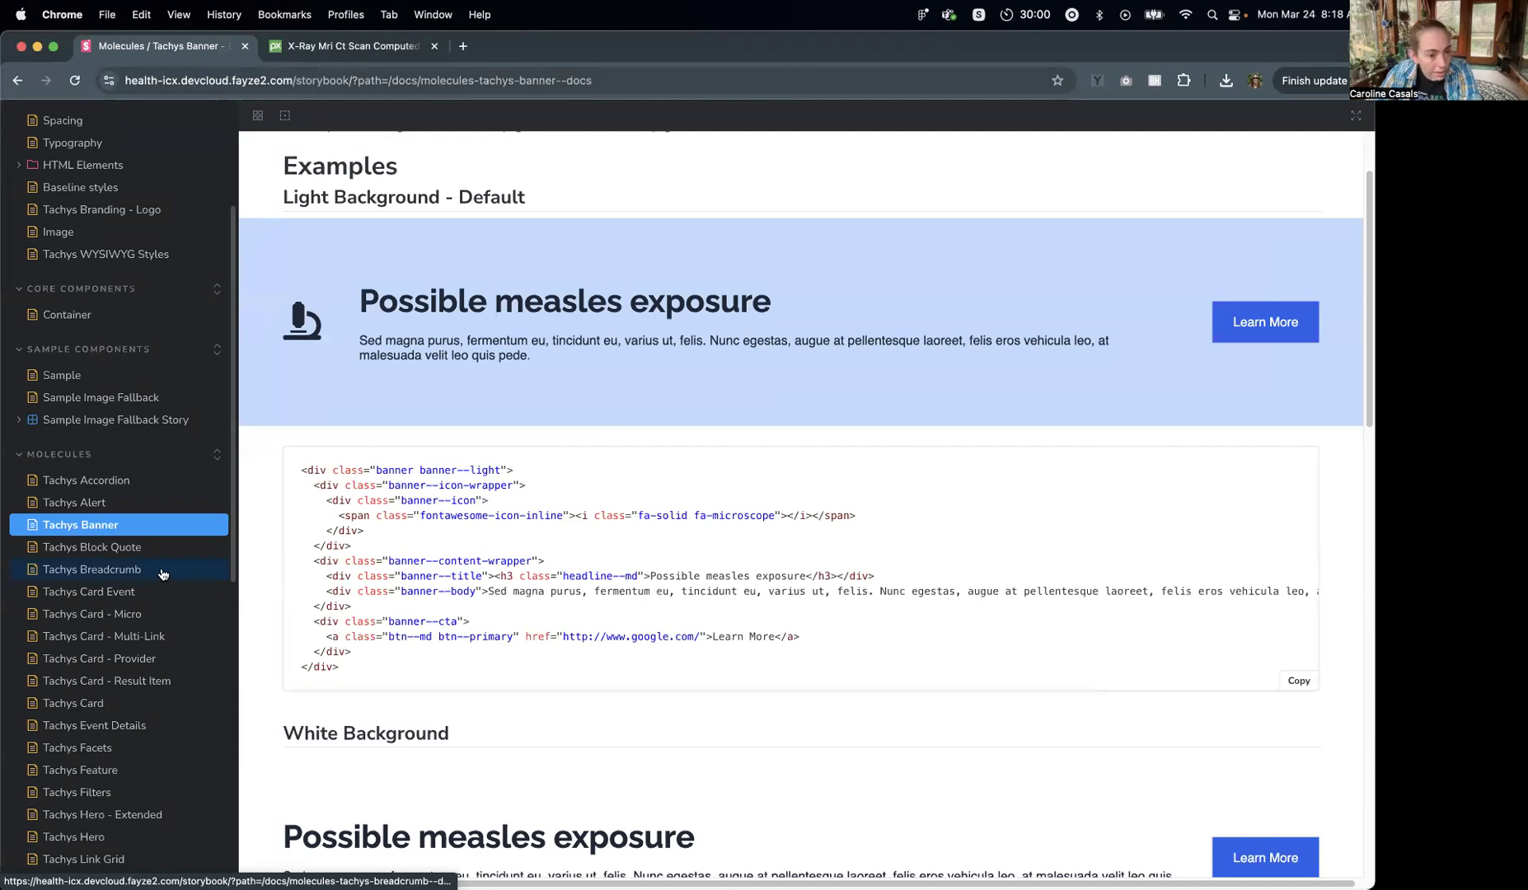
# - Examine the Tachys Card - Micro documentation, including its icon and grid examples, and browse the list of molecule components
pyautogui.click(107, 617)
pyautogui.scroll(-5, 532, 488)
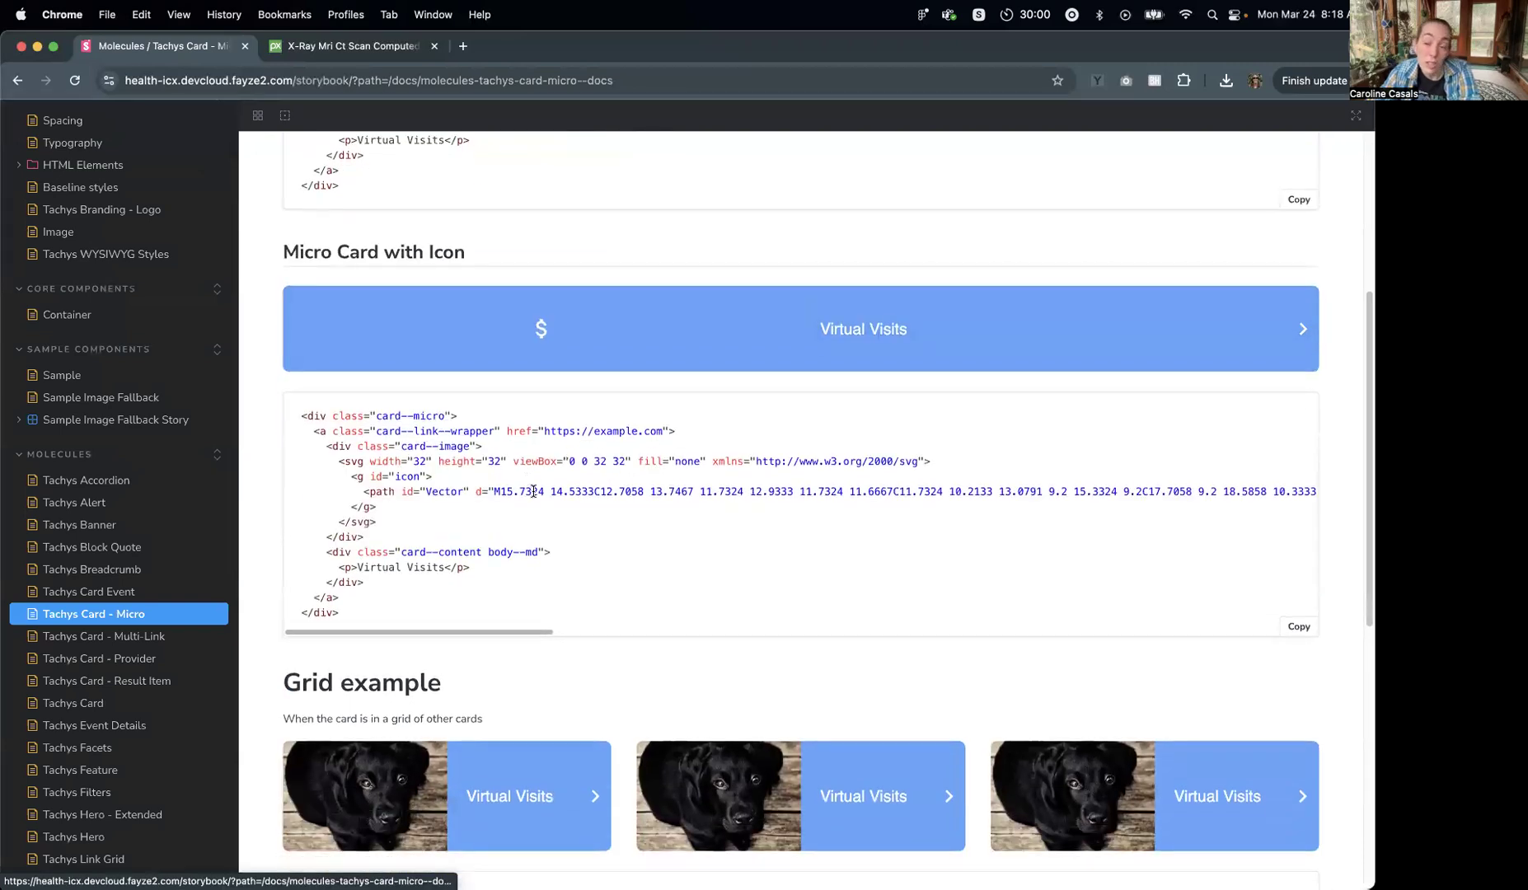
pyautogui.scroll(-3, 90, 577)
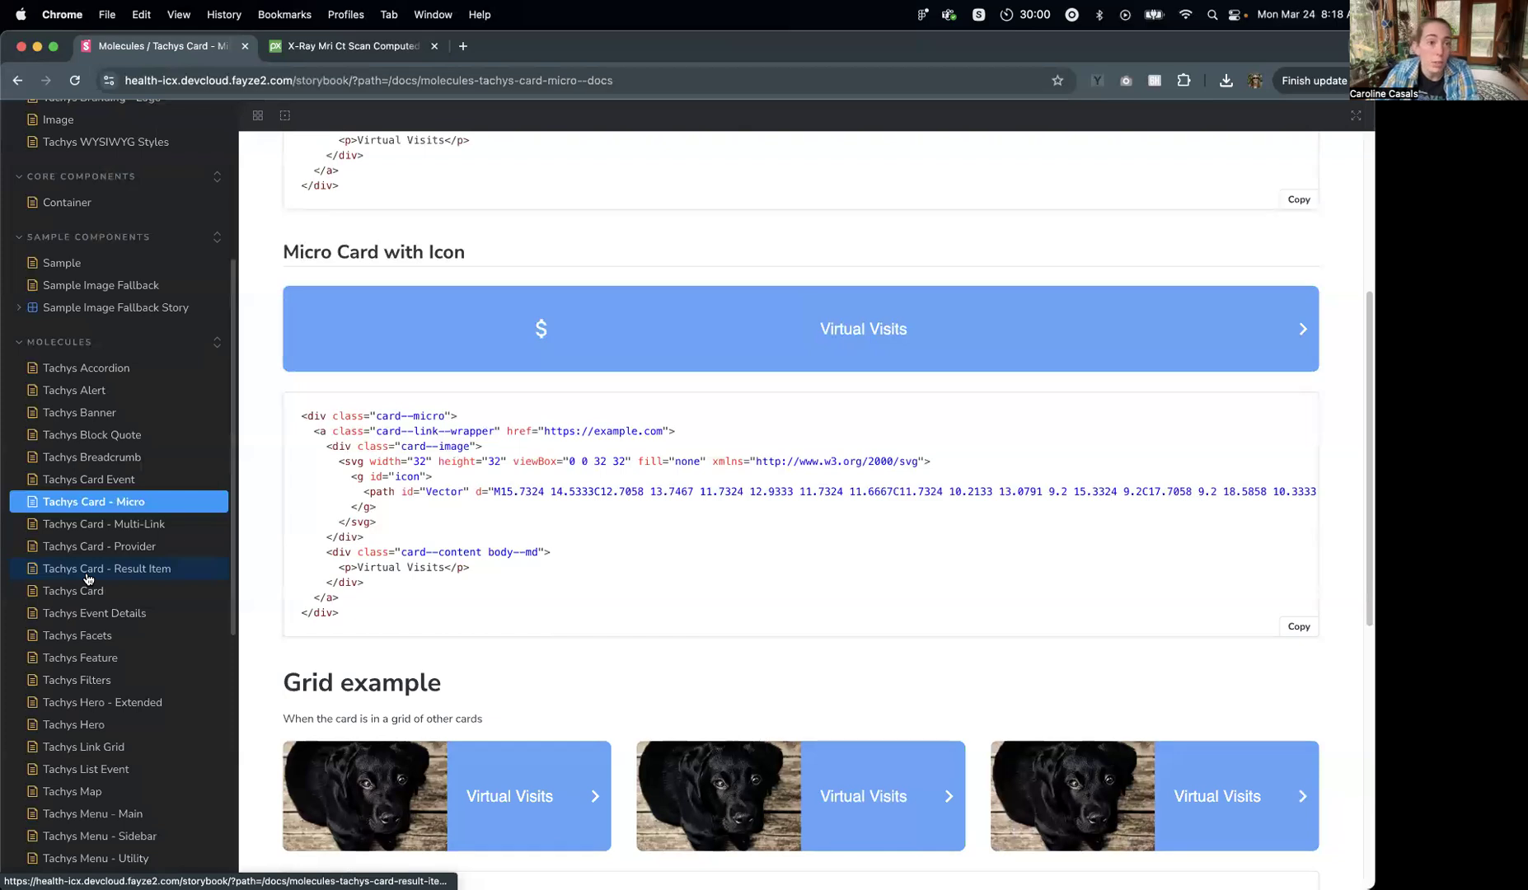
pyautogui.scroll(-3, 86, 577)
pyautogui.scroll(-10, 432, 608)
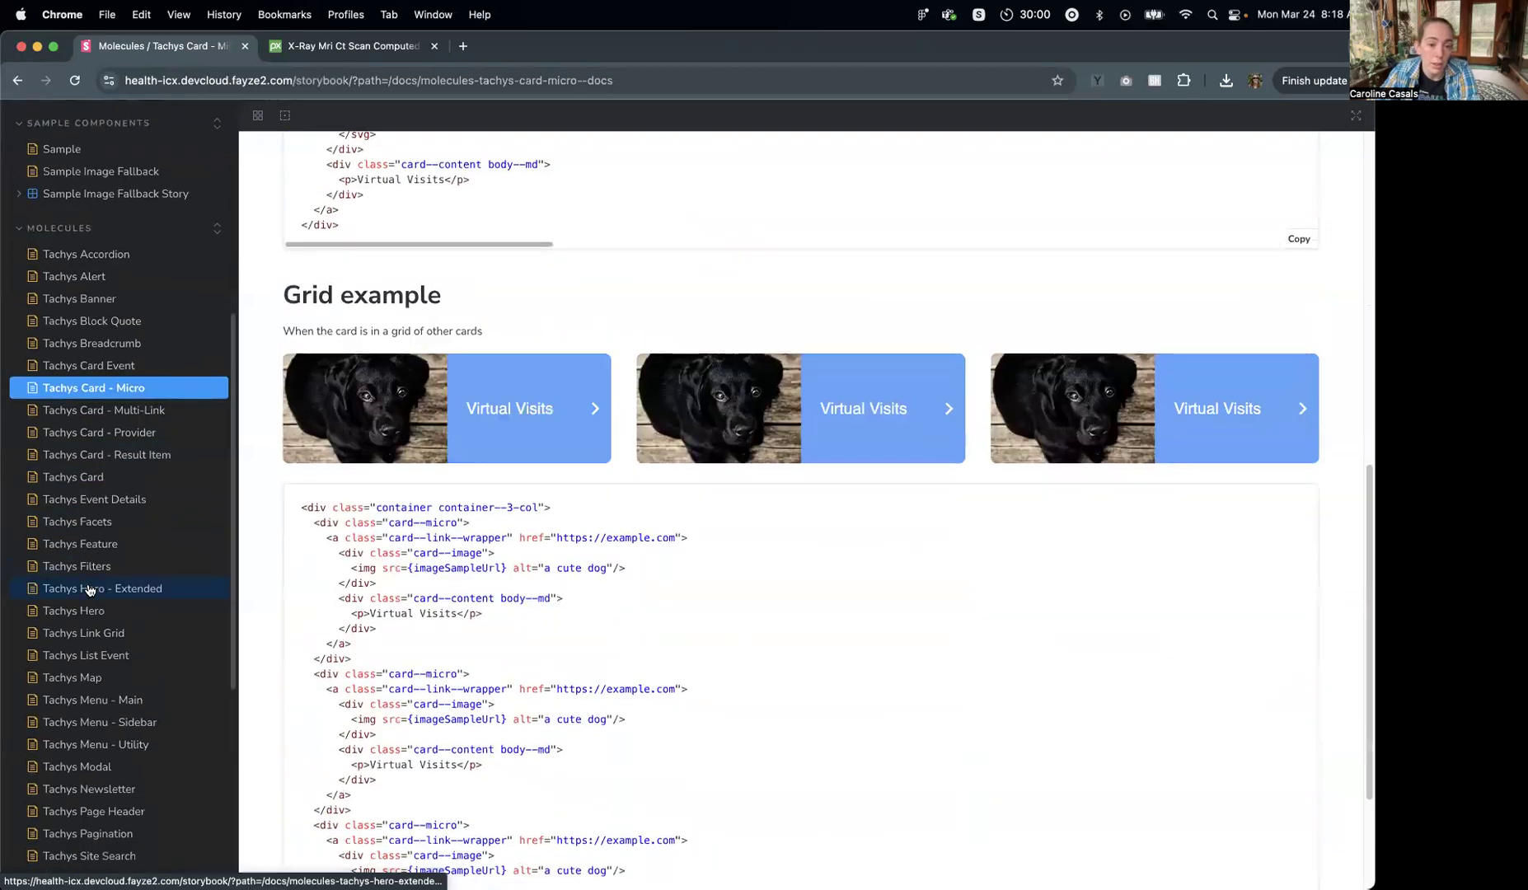
pyautogui.scroll(3, 90, 574)
pyautogui.scroll(1, 245, 554)
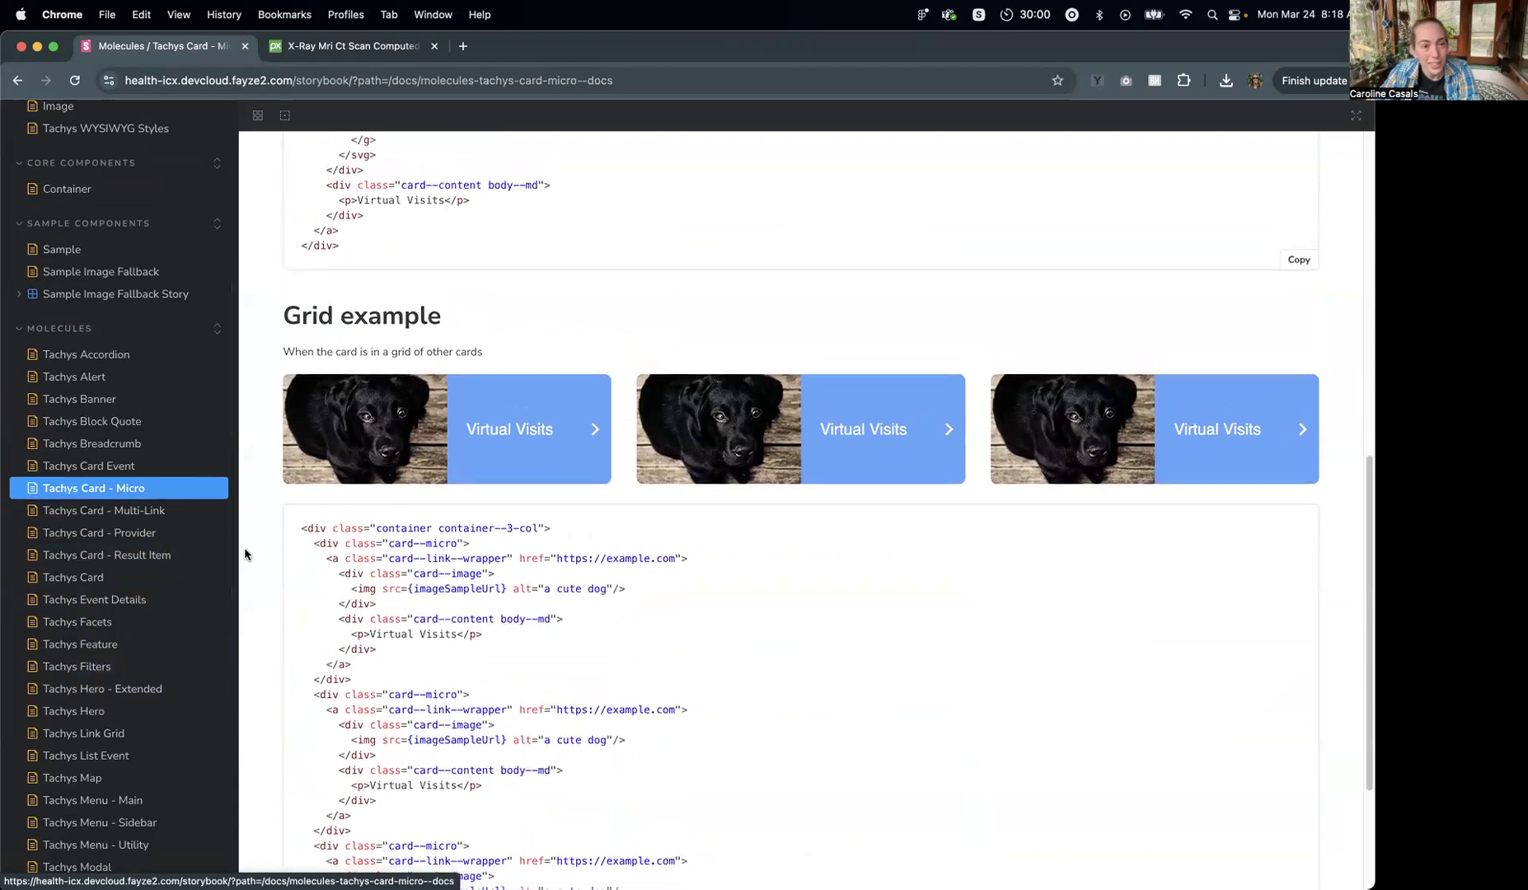
pyautogui.scroll(1, 244, 554)
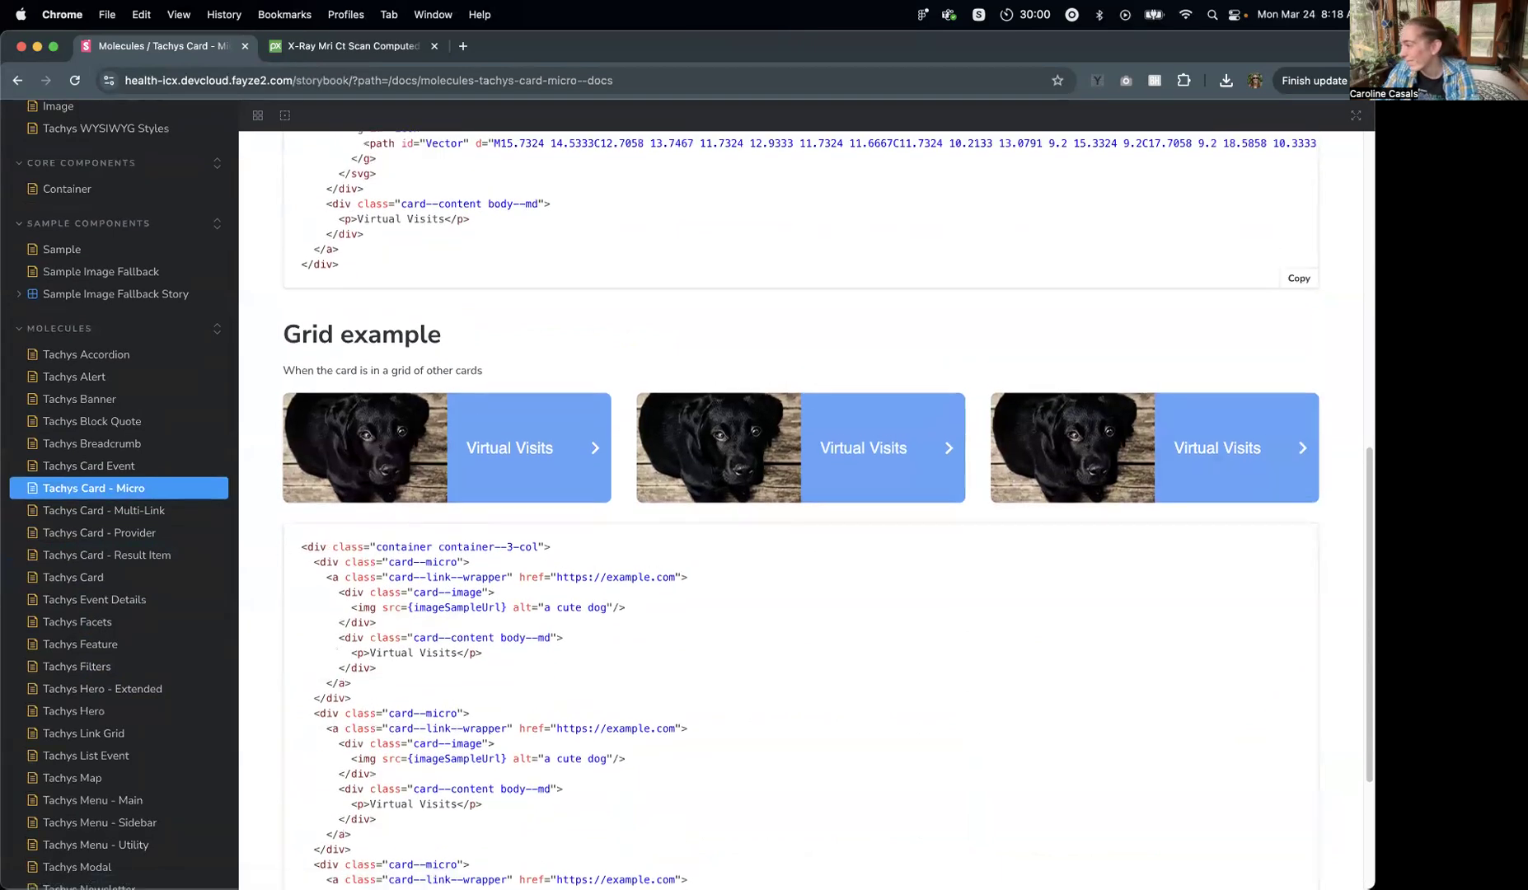